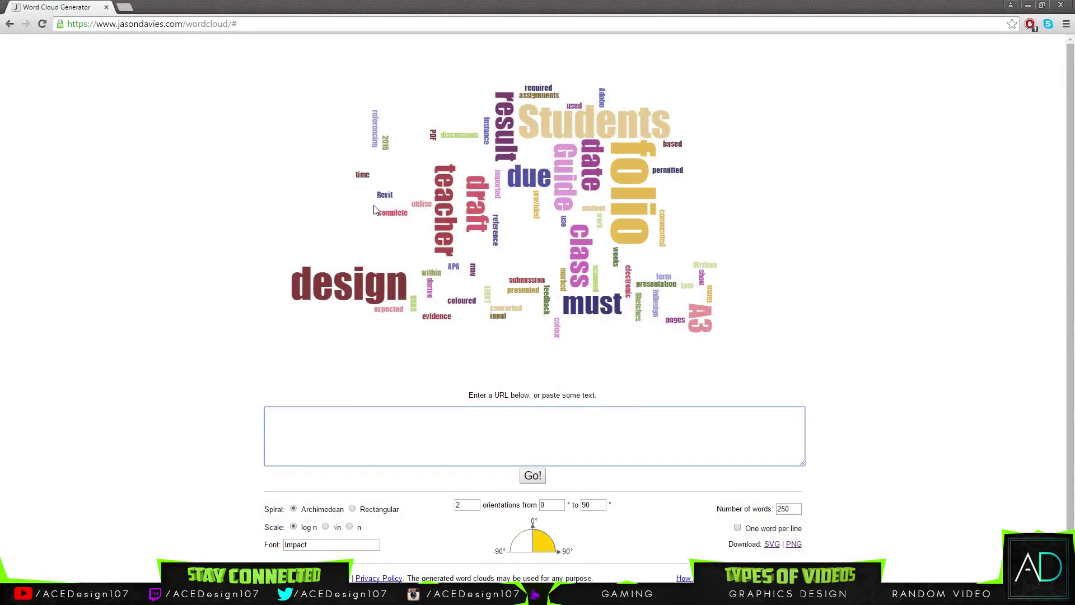
Put the caret in the word cloud text box and scroll down to the layout options.
drag(270, 419, 237, 409)
click(319, 425)
scroll(490, 500, down, 1)
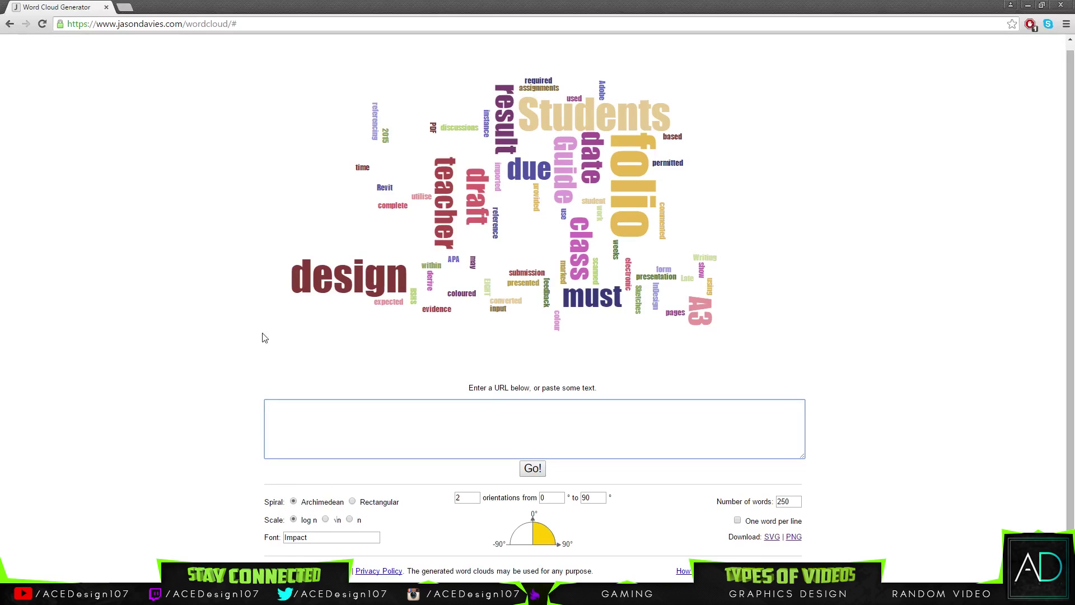
click(148, 42)
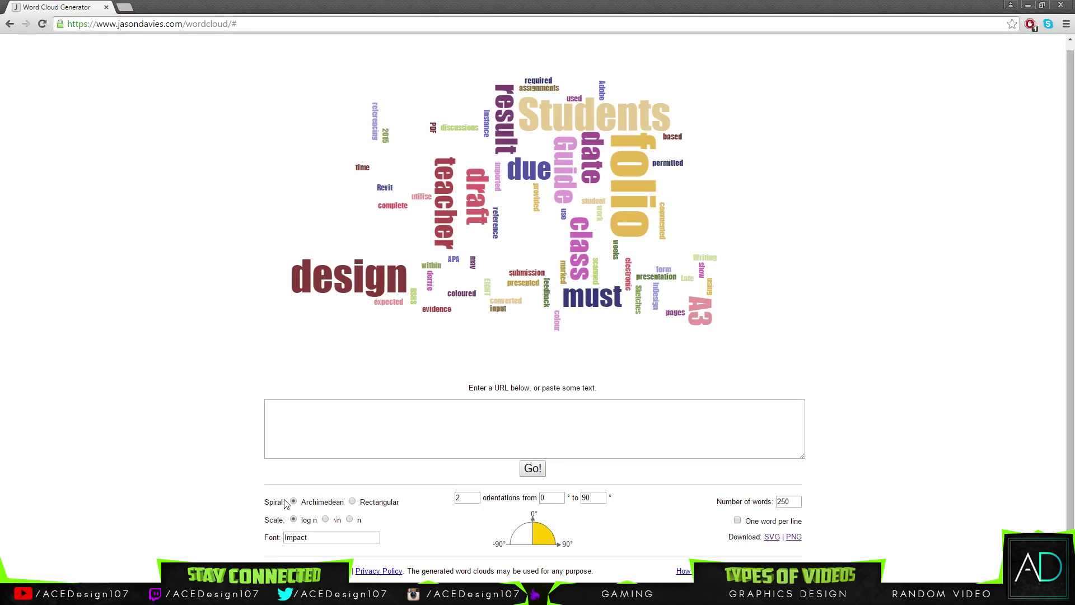
Try the Rectangular spiral, return to Archimedean, and switch word scaling to √n.
click(357, 506)
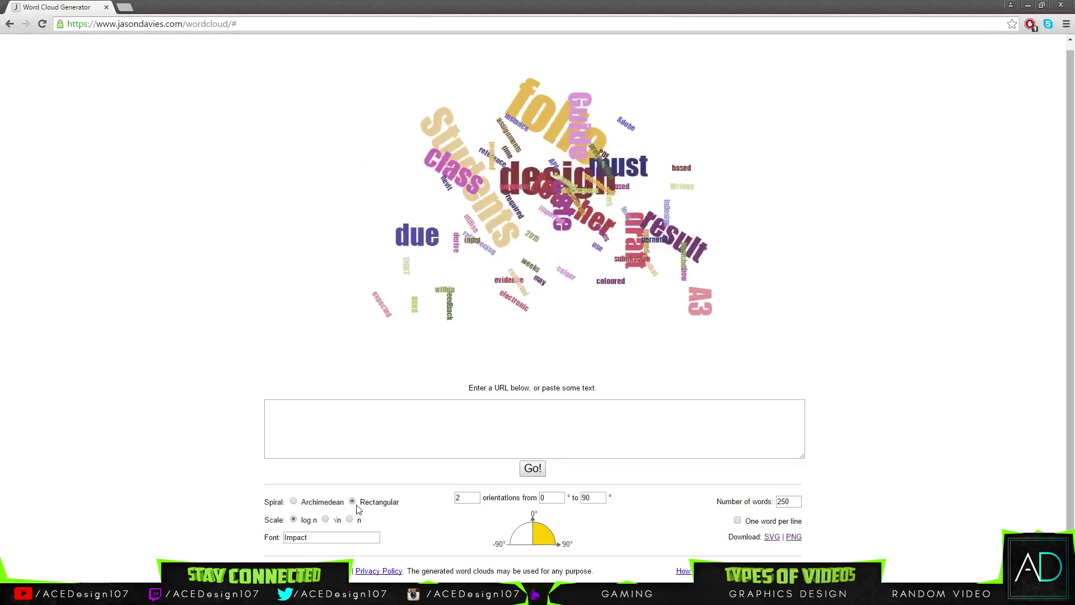
drag(311, 503, 304, 507)
click(294, 501)
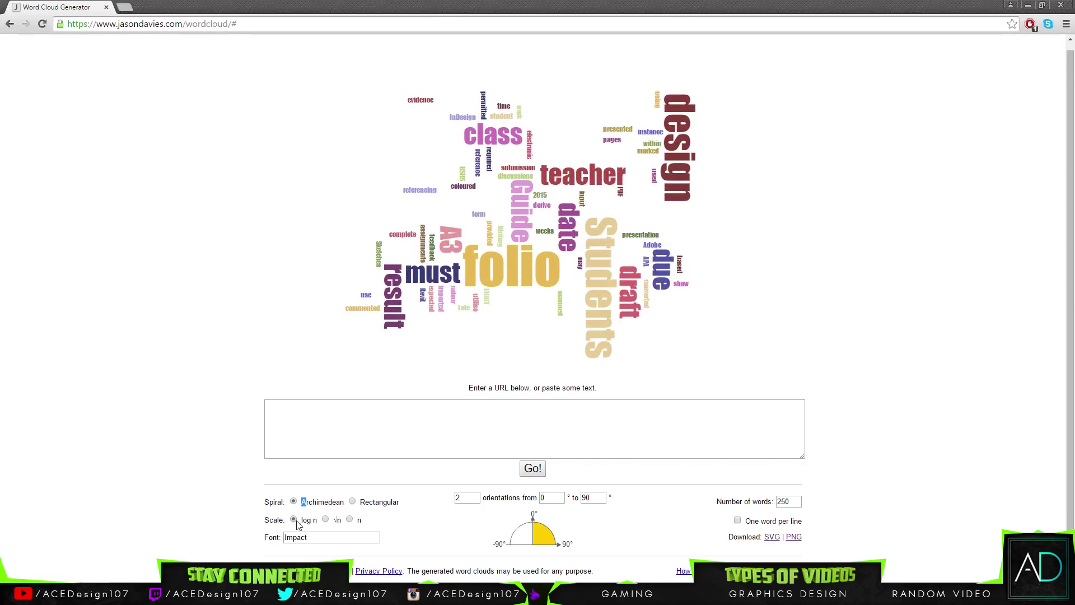
click(305, 519)
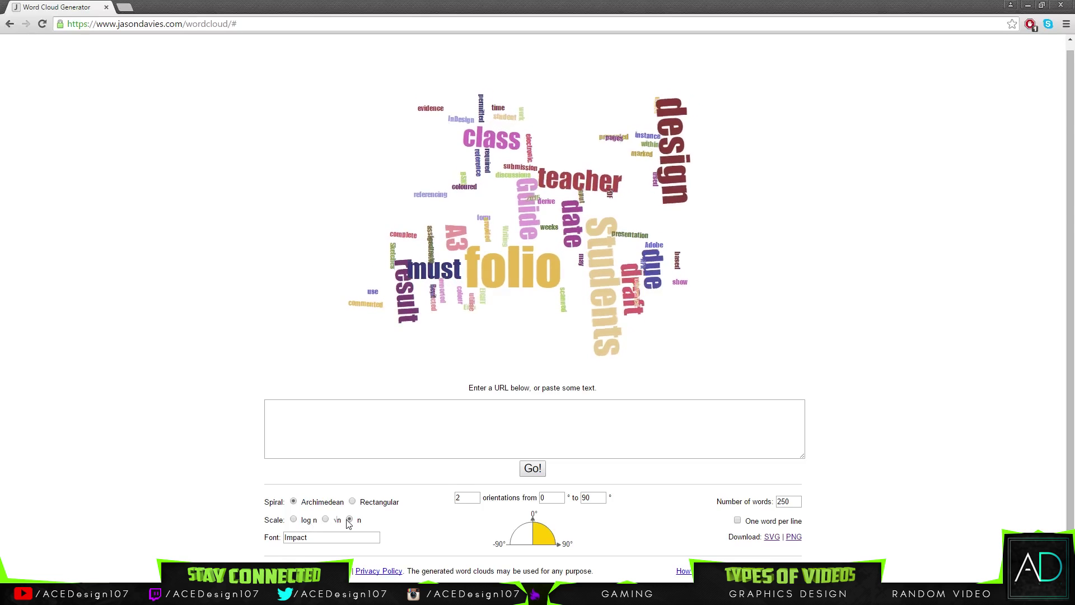
click(324, 521)
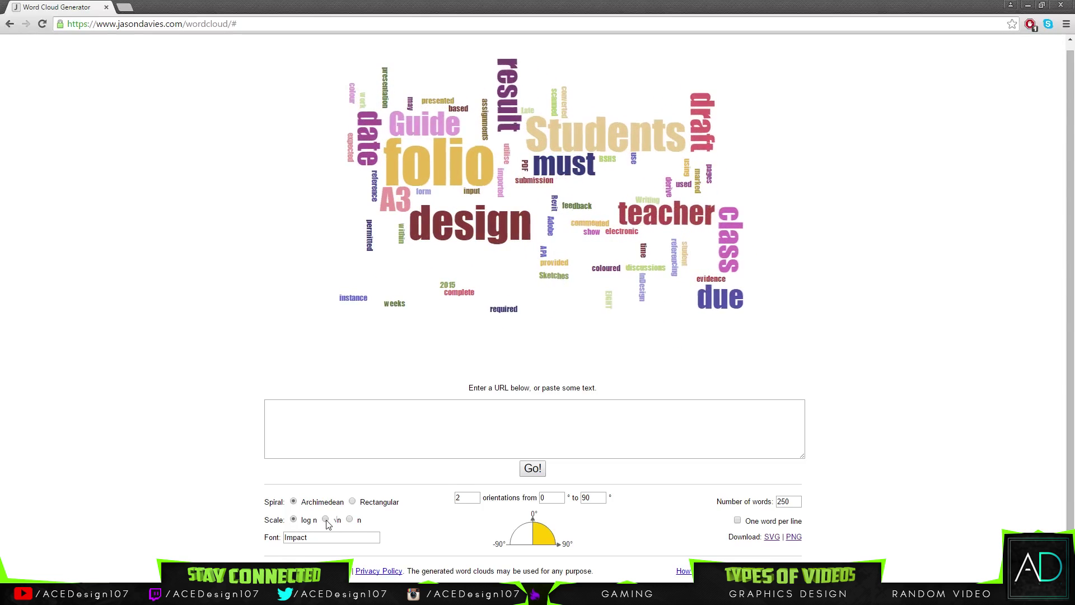
Switch scaling back to log n and apply the CODE font to the cloud.
click(293, 520)
key(Tab)
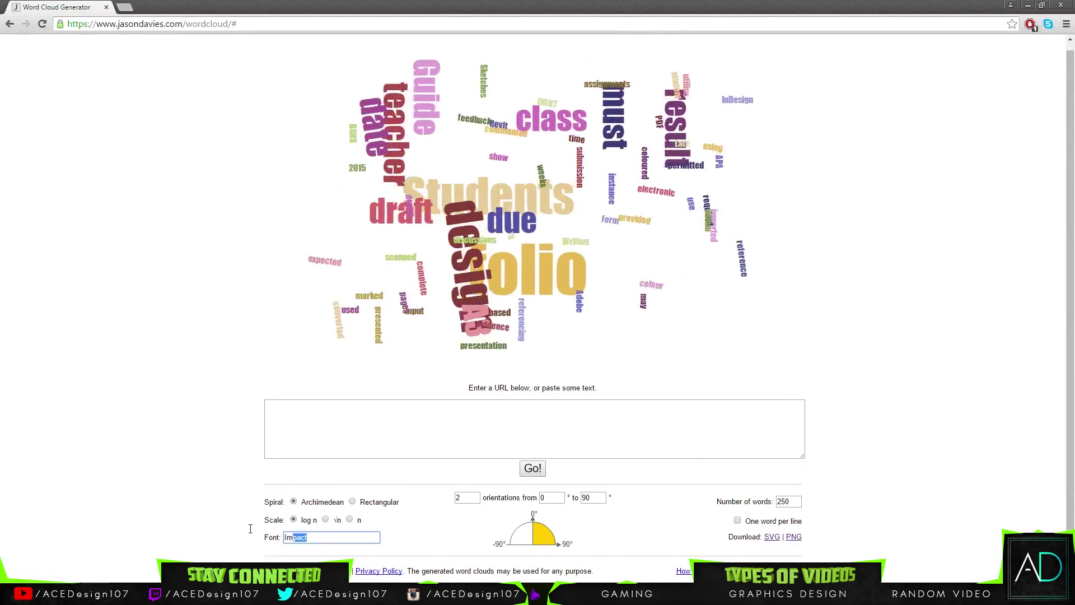
text(CODE)
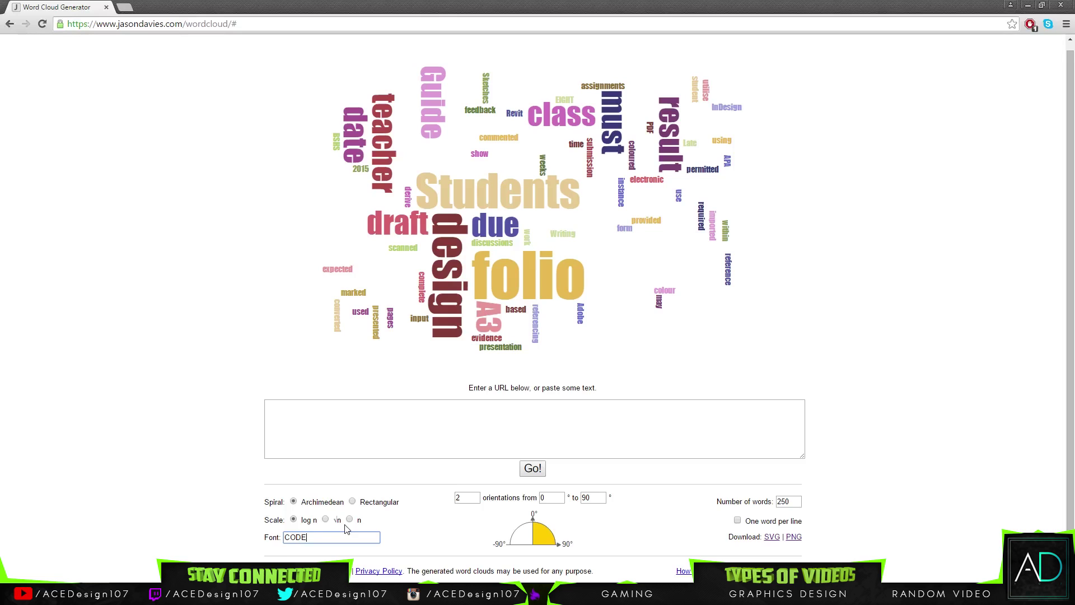
key(Return)
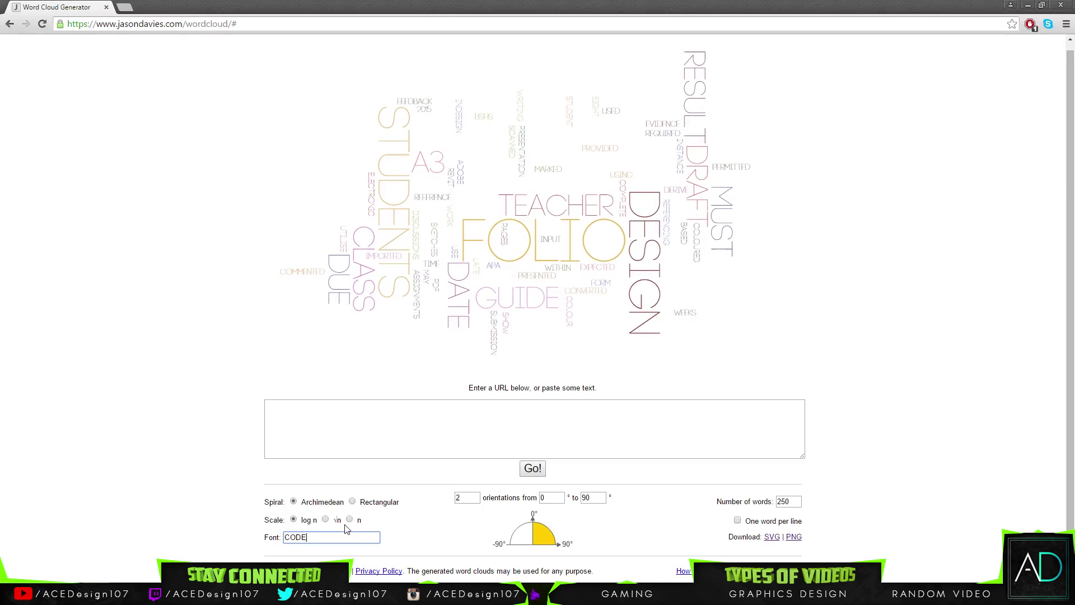
Try another font name, then clear the Font field and regenerate with the default font.
key(ctrl+a)
text(A)
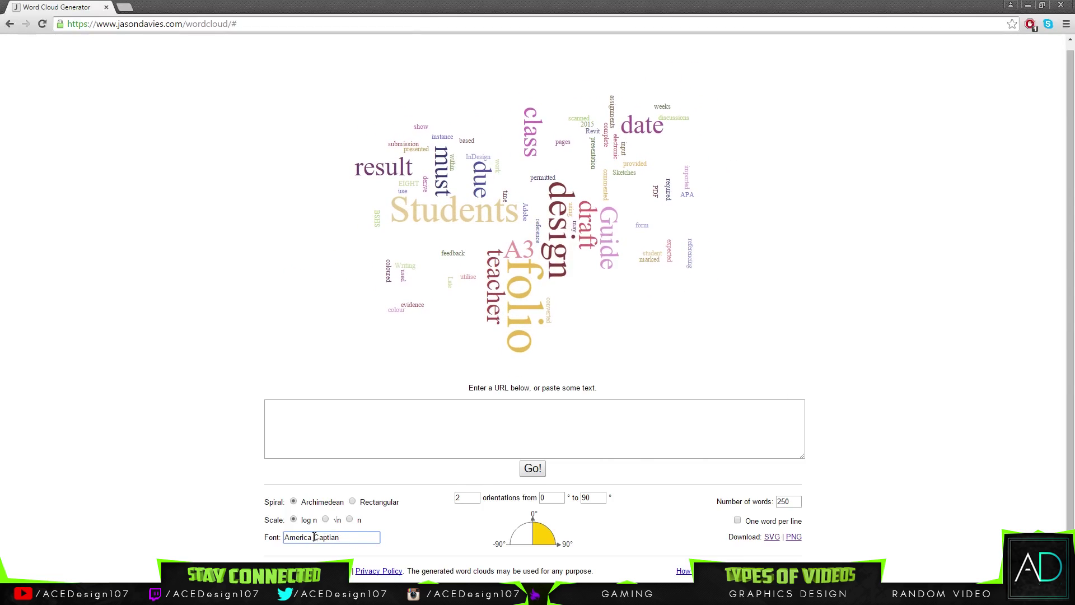
text(n)
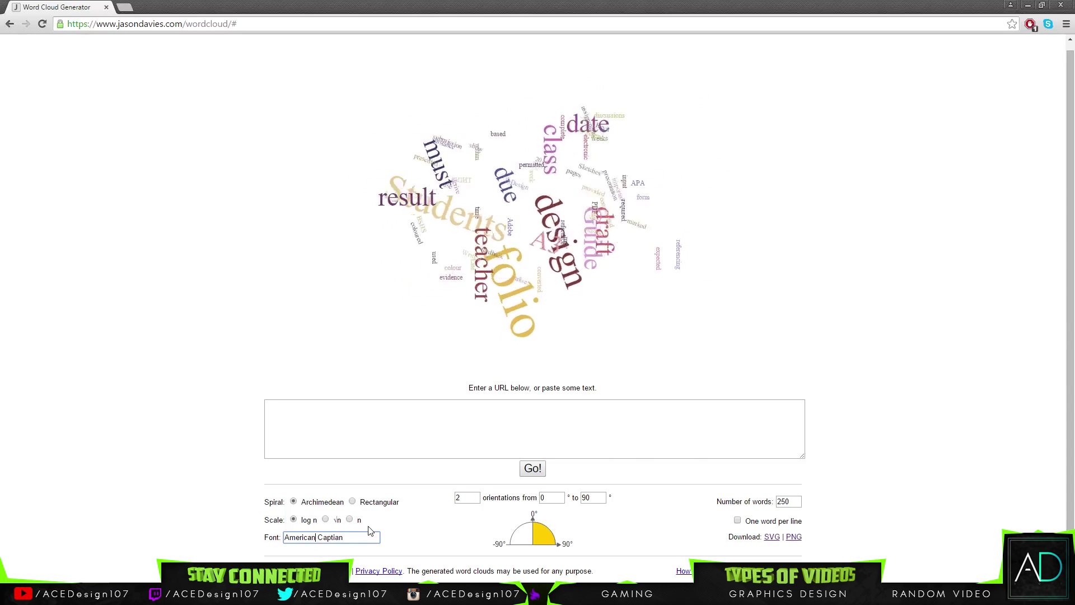
drag(377, 537, 208, 520)
key(BackSpace)
click(489, 527)
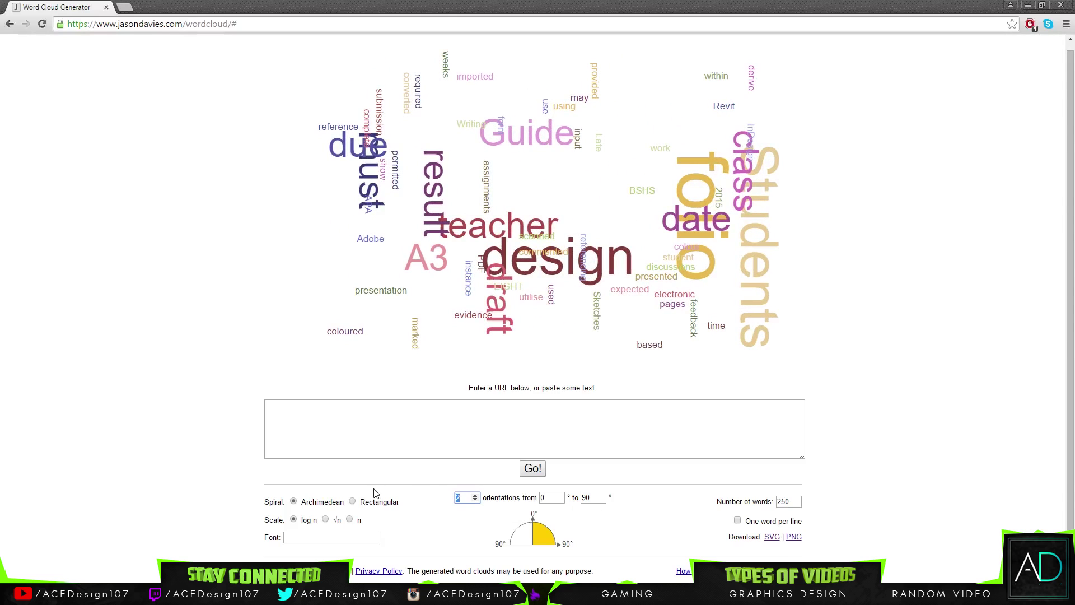
Enter 'Code' as the font name.
key(Tab)
key(Tab)
click(313, 535)
text(Code)
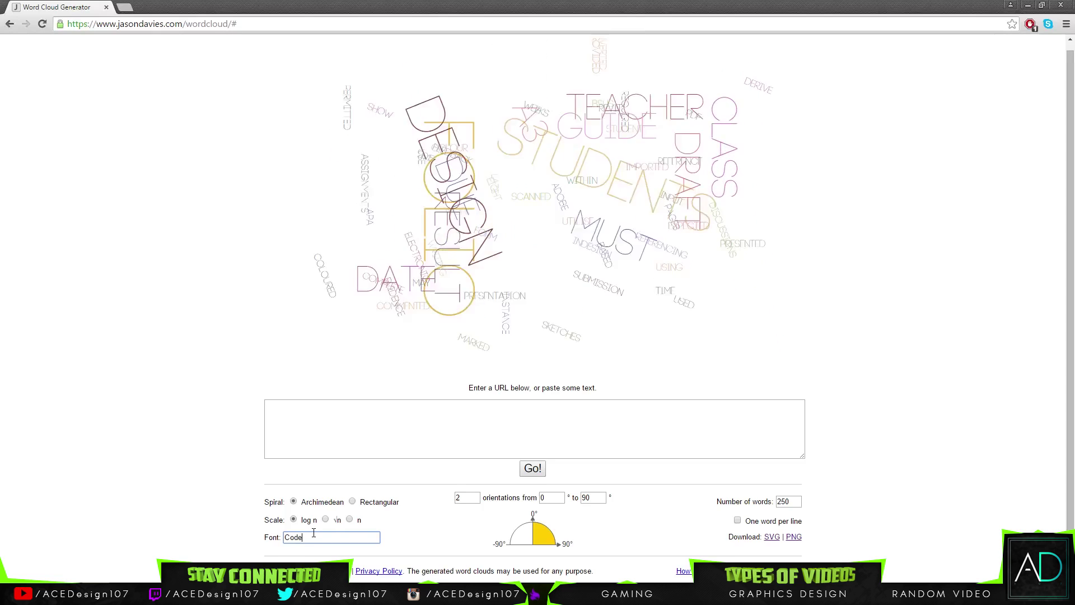
Raise Number of words to 252, leaving one word per line turned off.
click(797, 502)
click(796, 499)
click(796, 499)
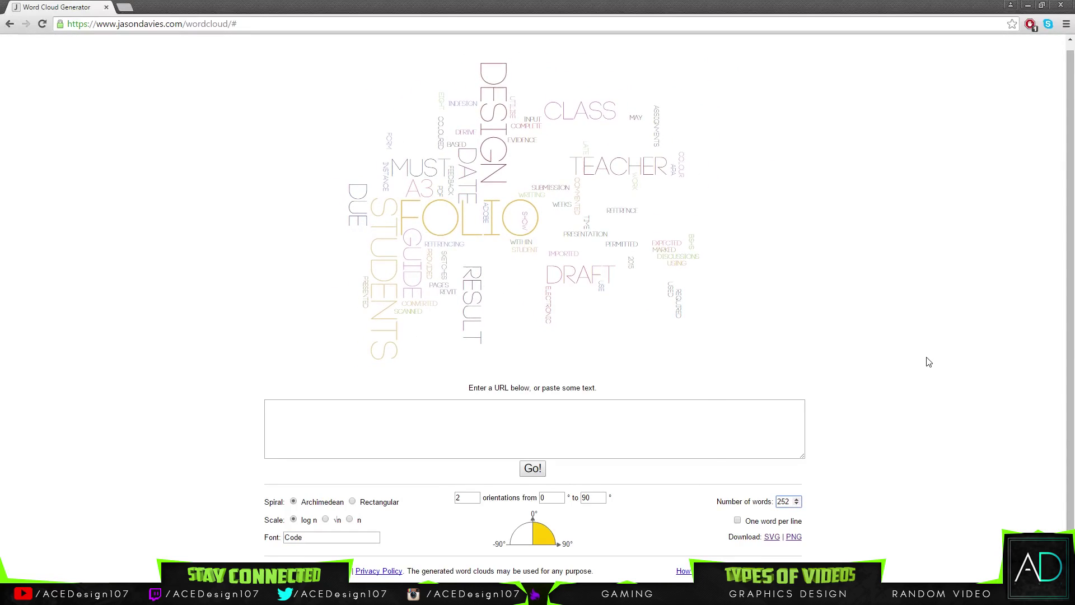
click(737, 521)
click(738, 521)
Paste the assignment text, generate the cloud, then clear the text box.
click(491, 409)
key(ctrl+v)
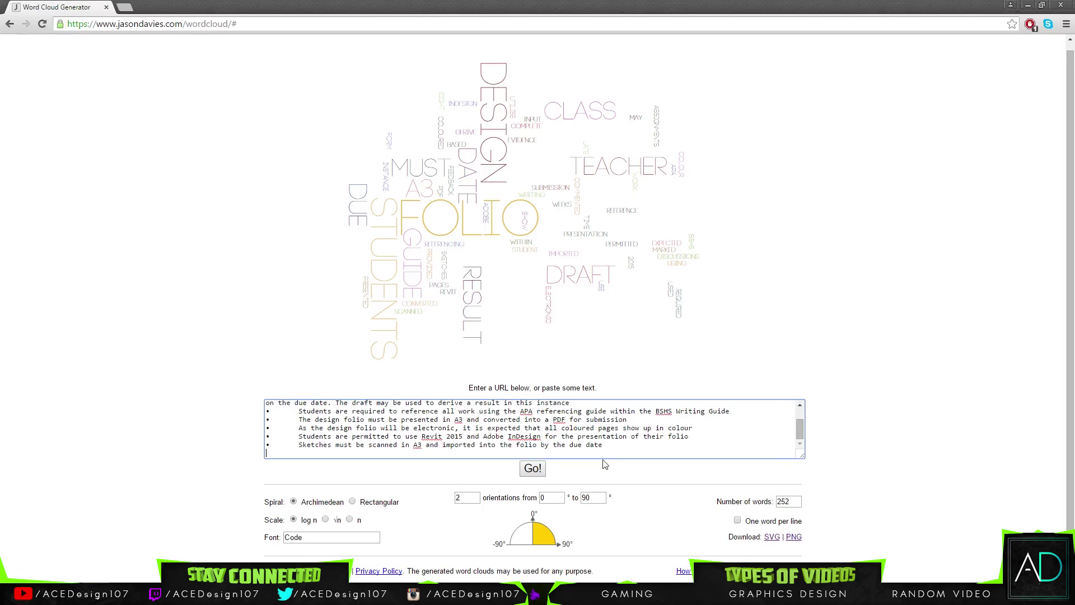
click(532, 468)
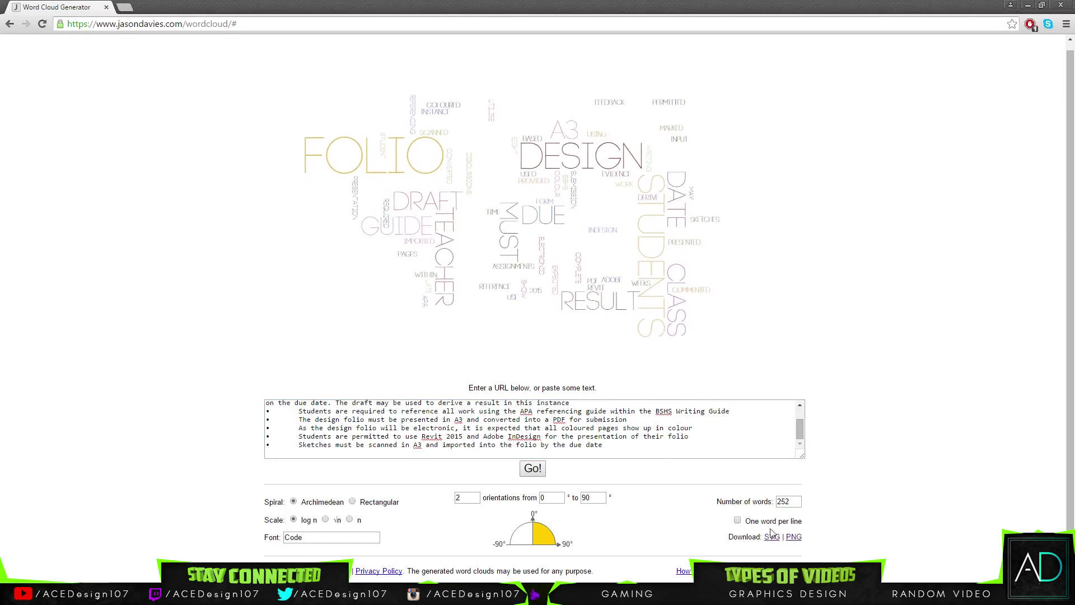
drag(616, 447, 30, 309)
key(Delete)
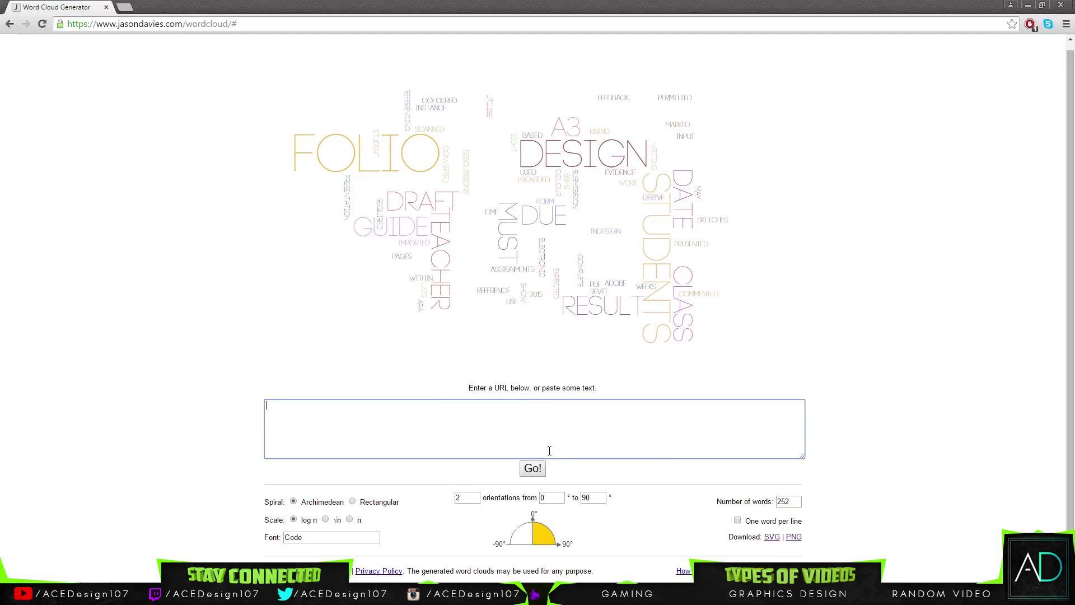
Open the cloud as a PNG image and save it to disk.
click(794, 537)
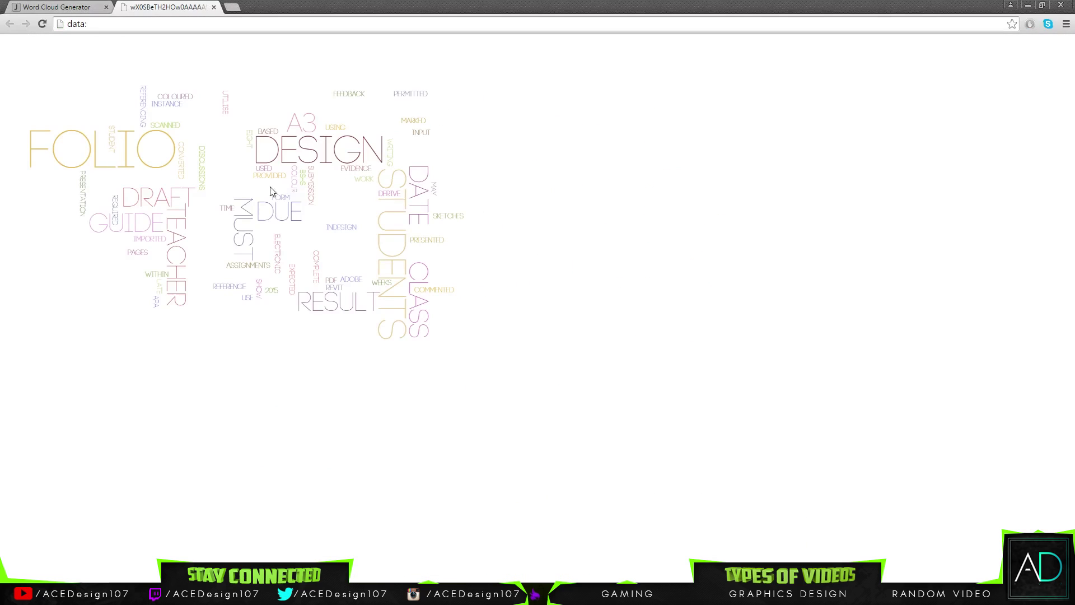
right_click(233, 200)
click(264, 208)
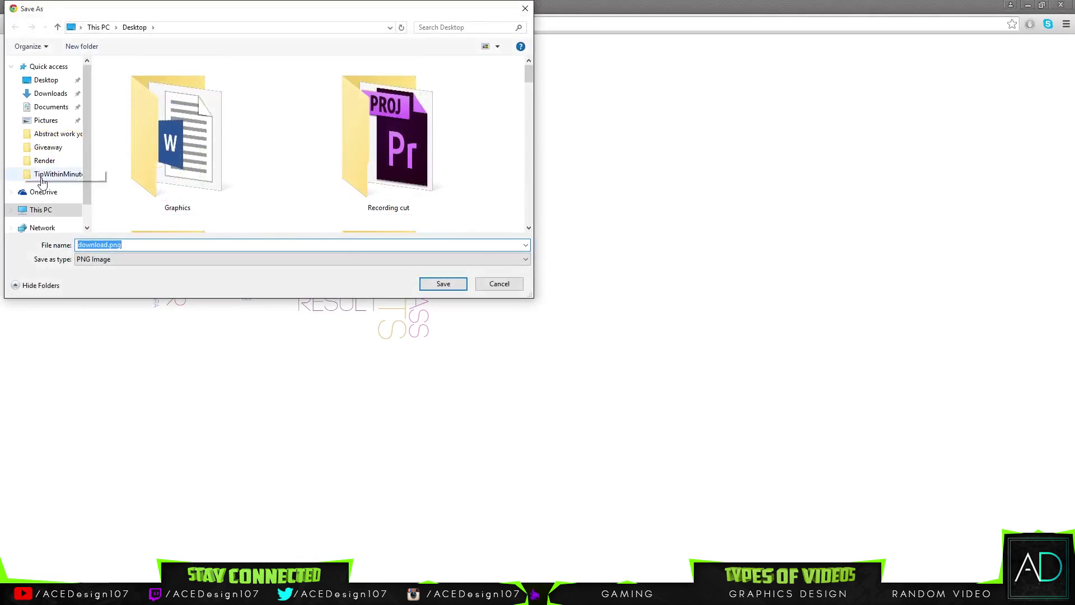
click(497, 284)
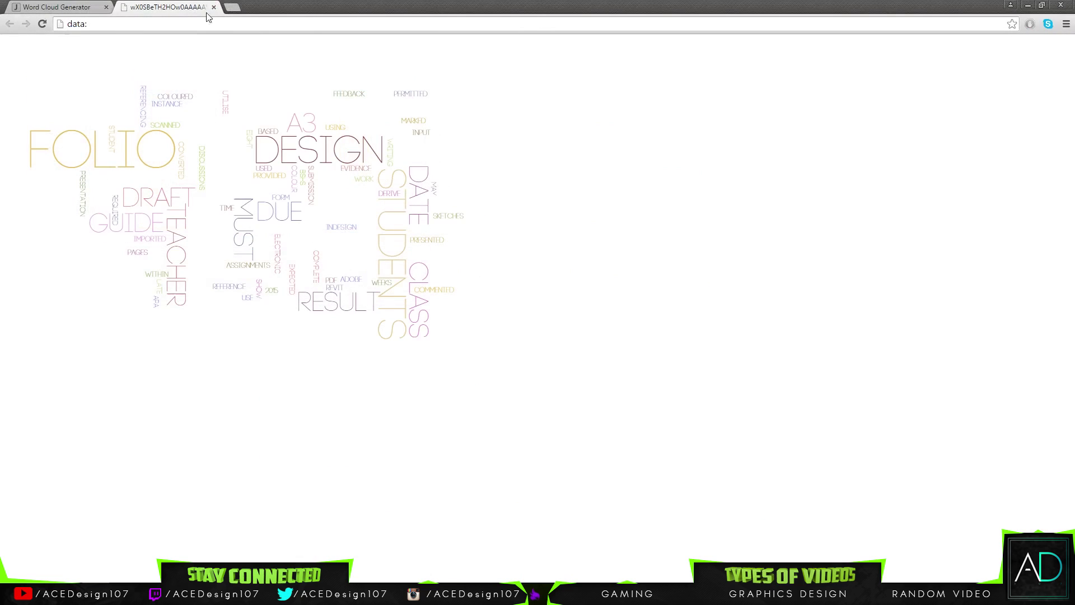
click(216, 8)
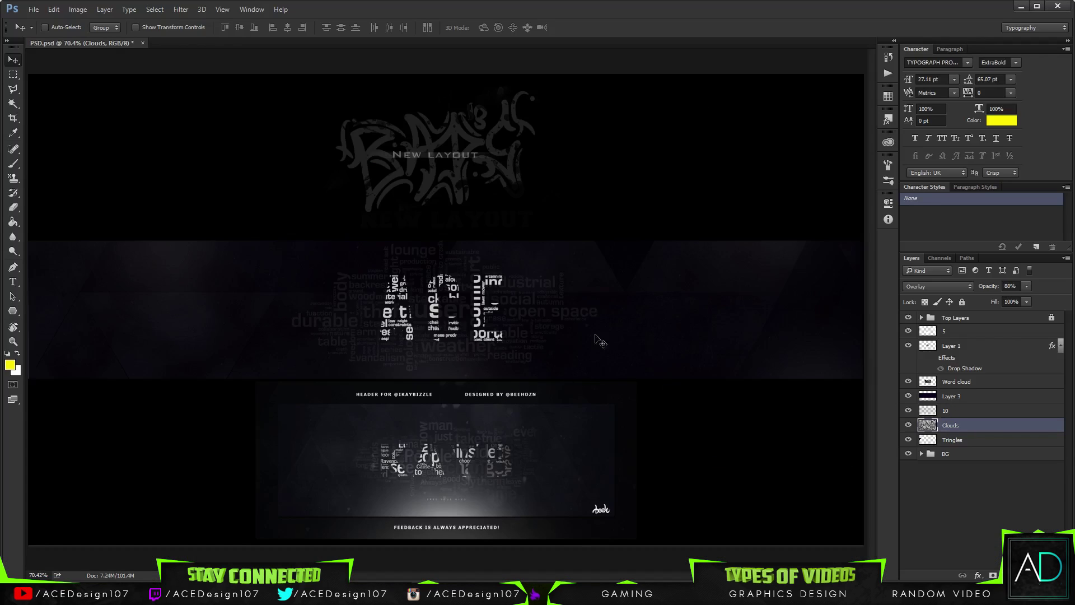
Group layers 5 through Tringles into a group named 'Template' and hide it.
key(ctrl+minus)
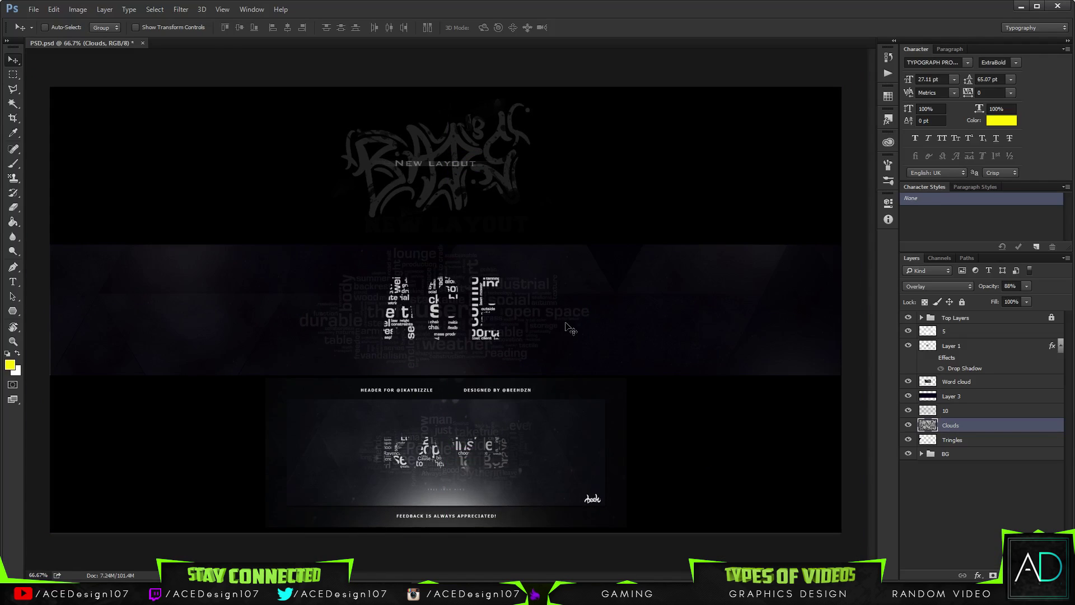
click(977, 441)
shift+click(967, 331)
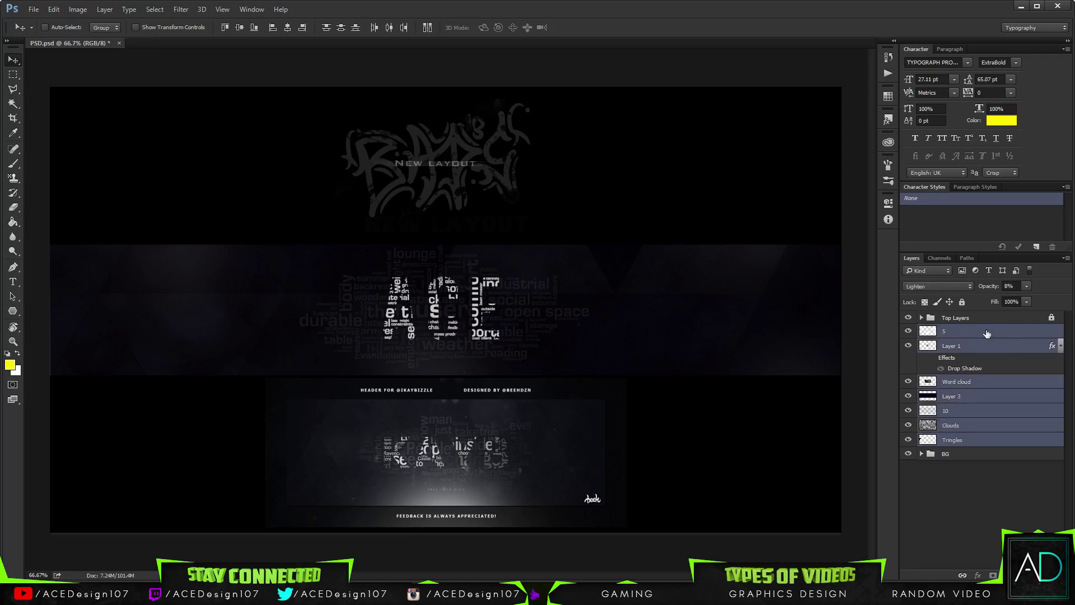
key(ctrl+g)
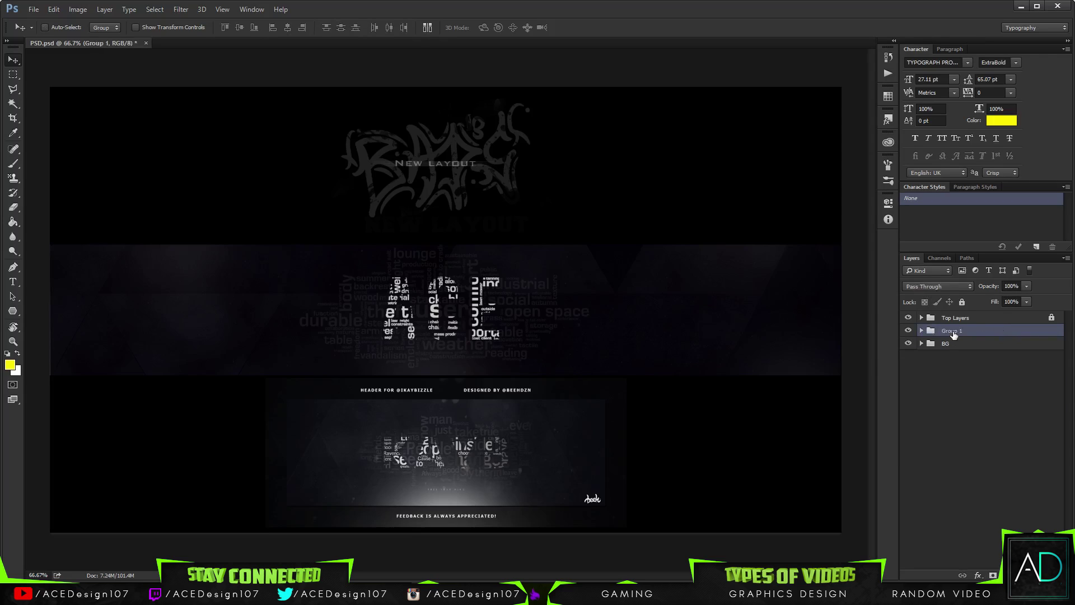
double_click(954, 330)
text(Template)
key(Return)
click(908, 330)
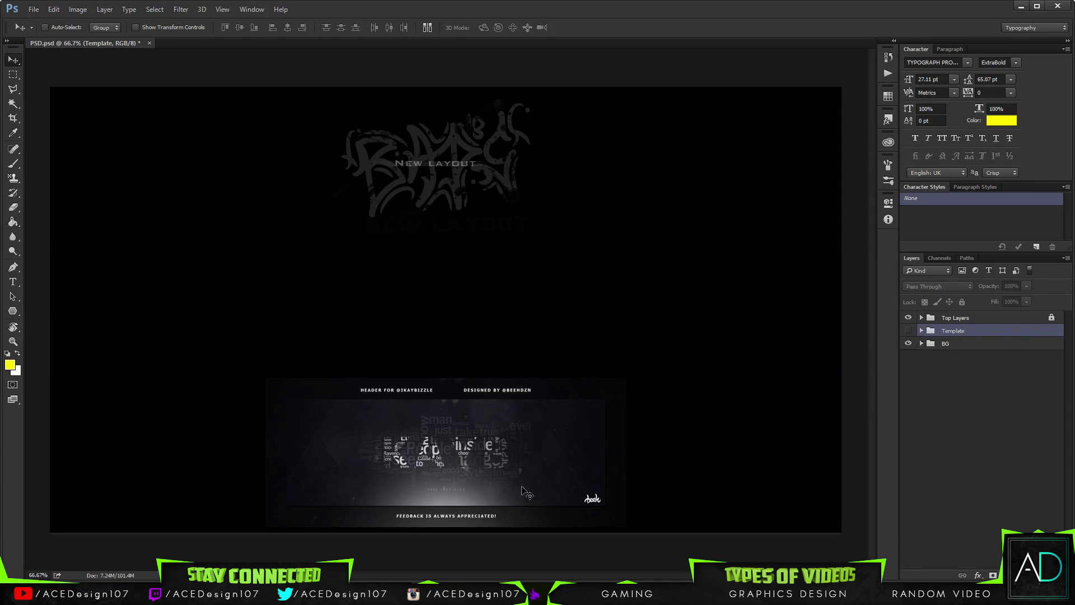
Pick the Polygon tool and try several dark grey fill swatches.
key(u)
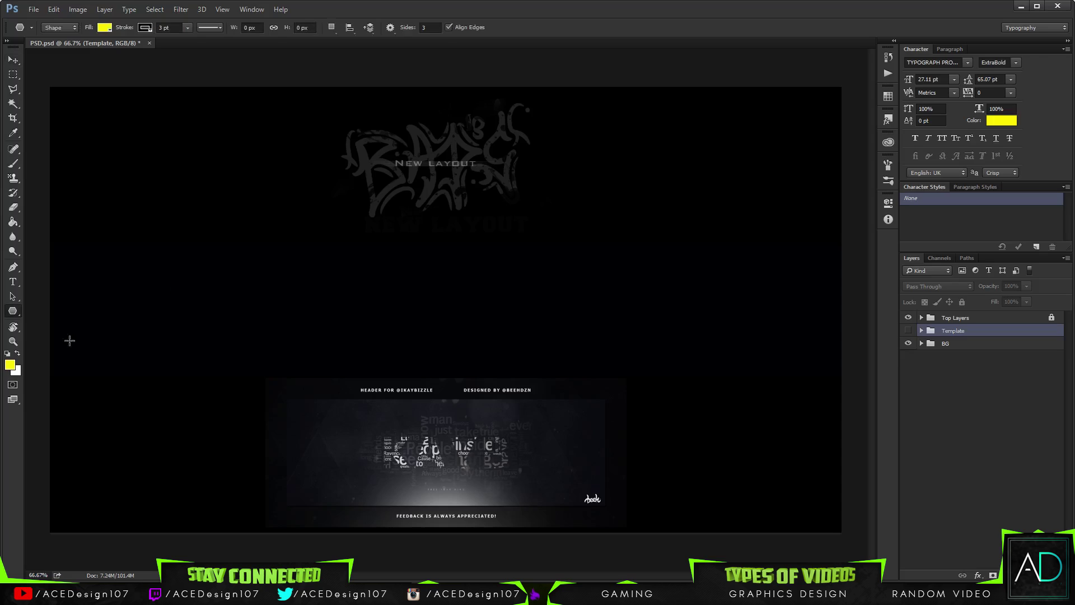
click(17, 311)
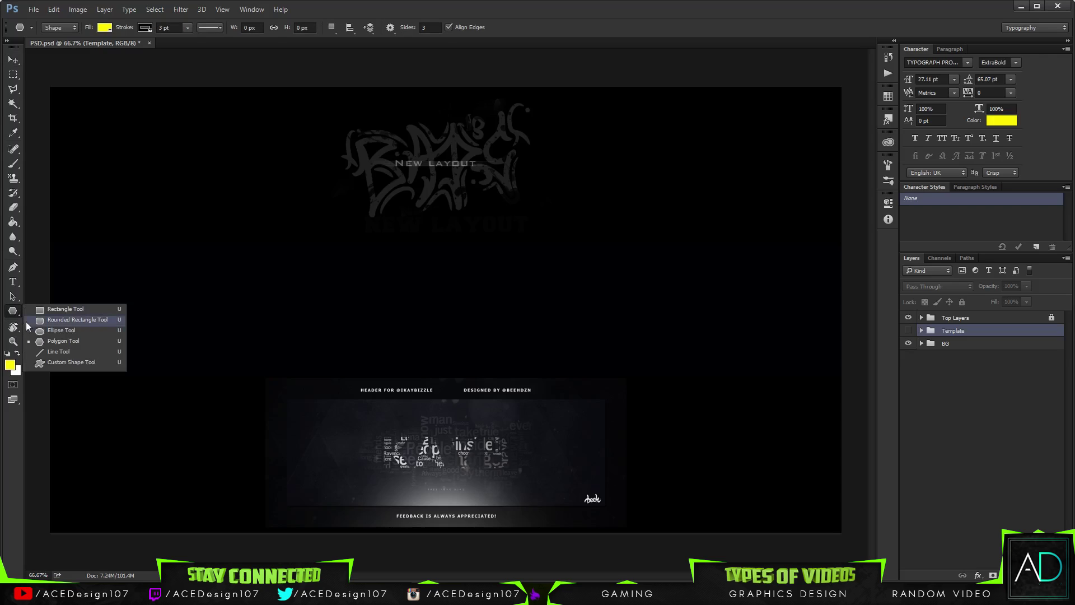
click(43, 342)
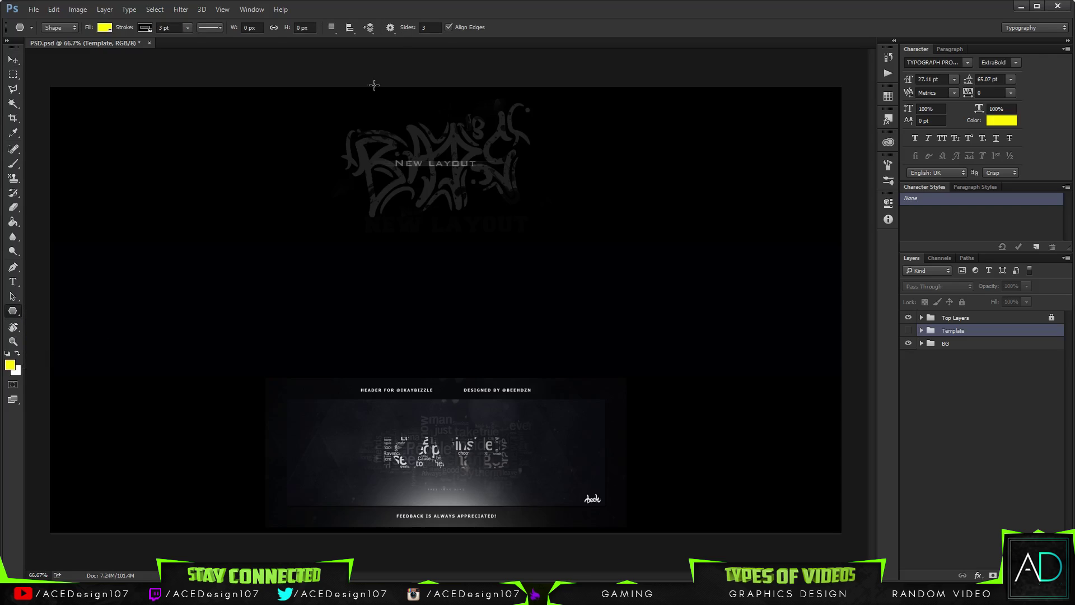
click(104, 27)
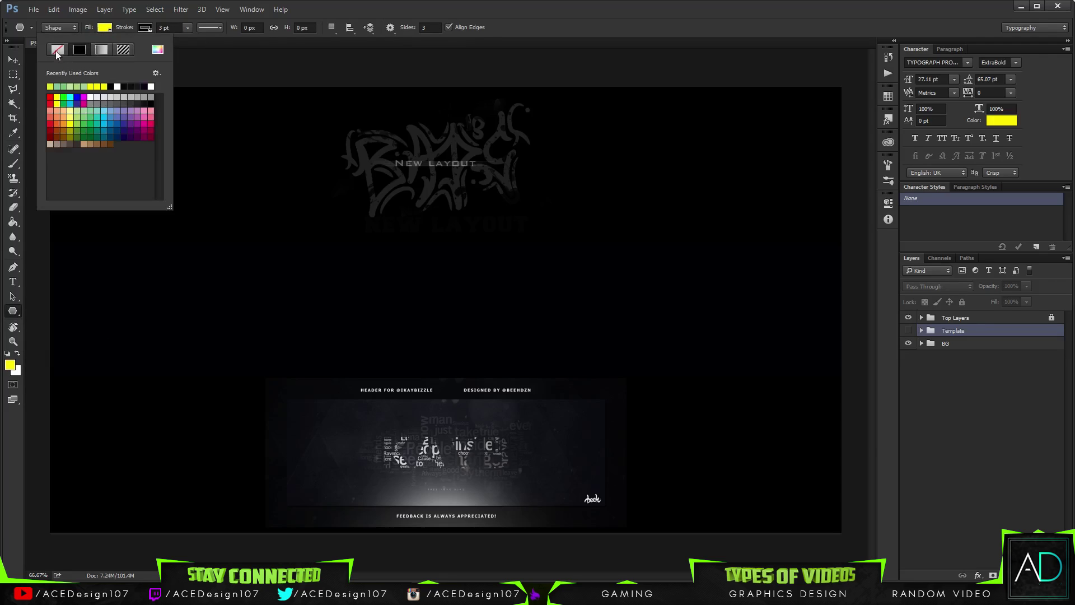
click(56, 53)
click(422, 33)
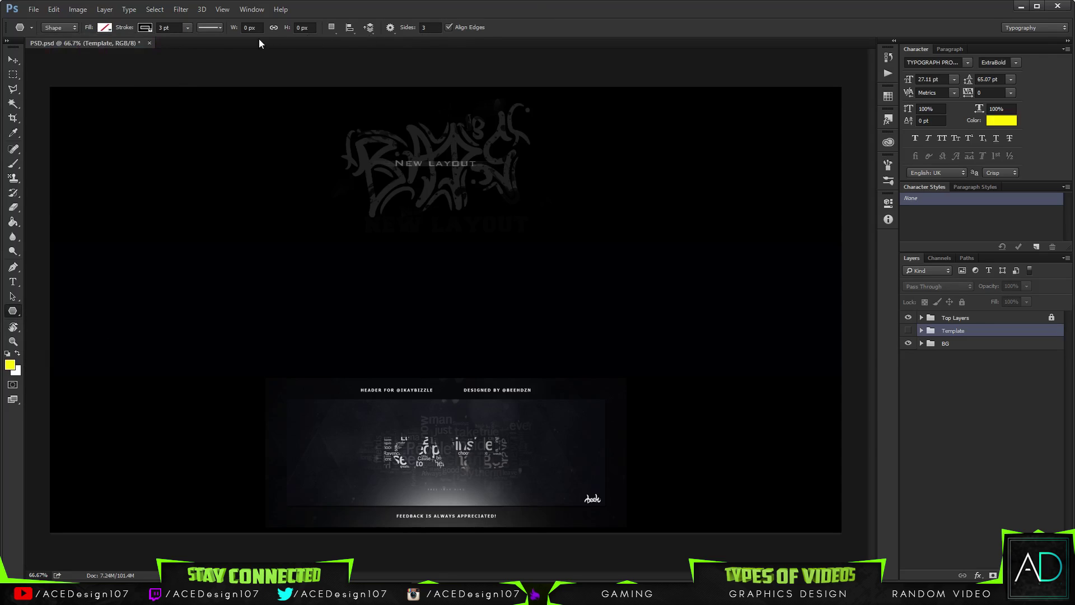
click(106, 31)
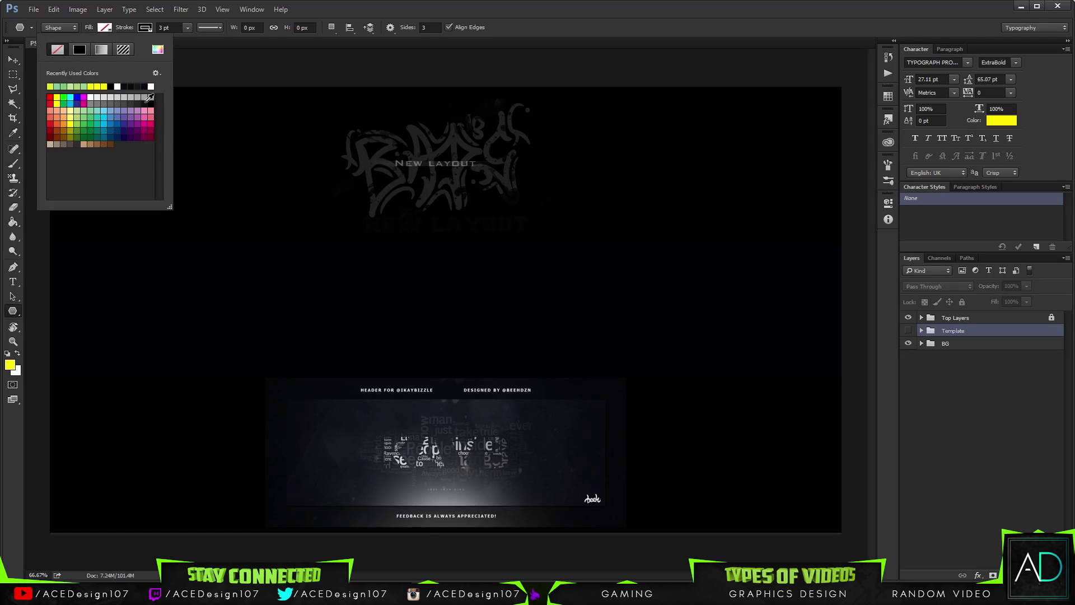
click(149, 98)
click(140, 103)
click(151, 104)
click(148, 97)
Set a custom #141414 fill and 3 sides, then draw a triangle near the canvas centre.
click(158, 49)
click(724, 253)
mouse_move(724, 253)
mouse_down()
mouse_move(680, 267)
mouse_move(667, 253)
mouse_up()
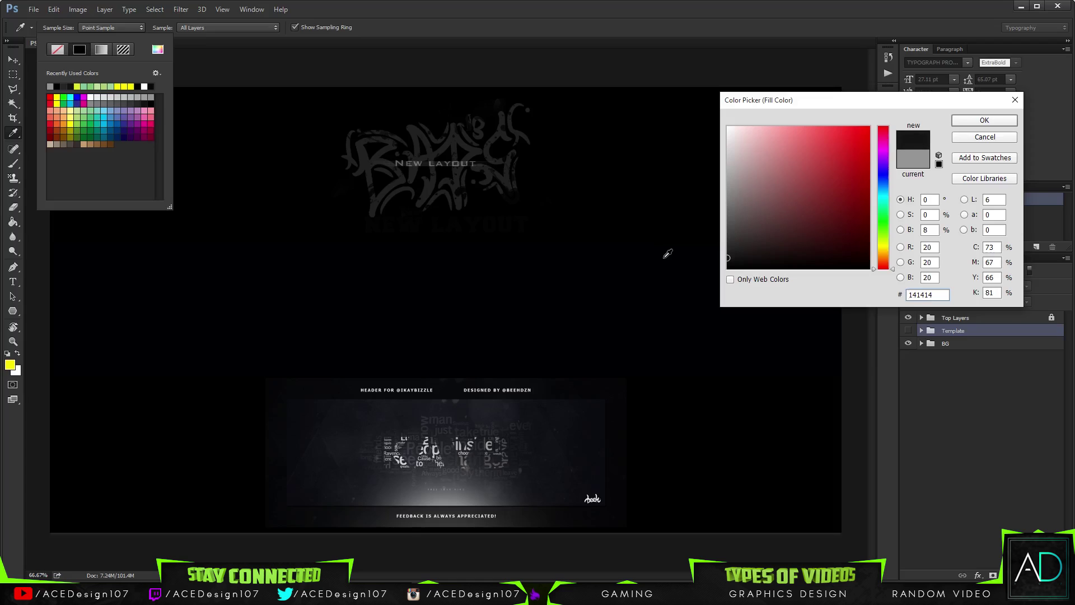
key(Return)
click(558, 12)
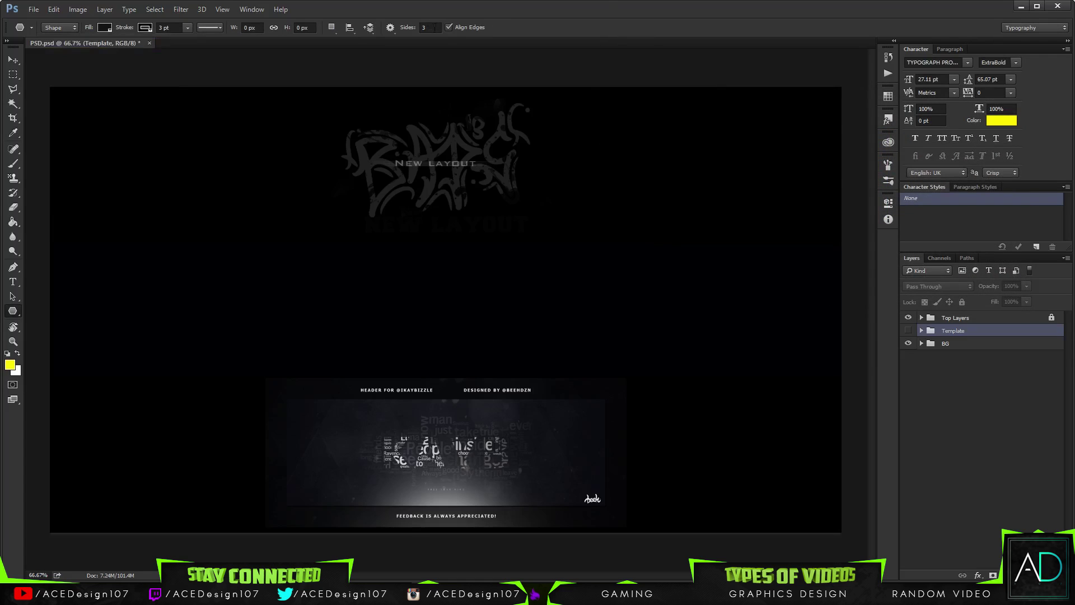
click(432, 27)
drag(487, 251, 395, 304)
Move the triangle to the banner's lower left edge and give it a darker fill.
key(v)
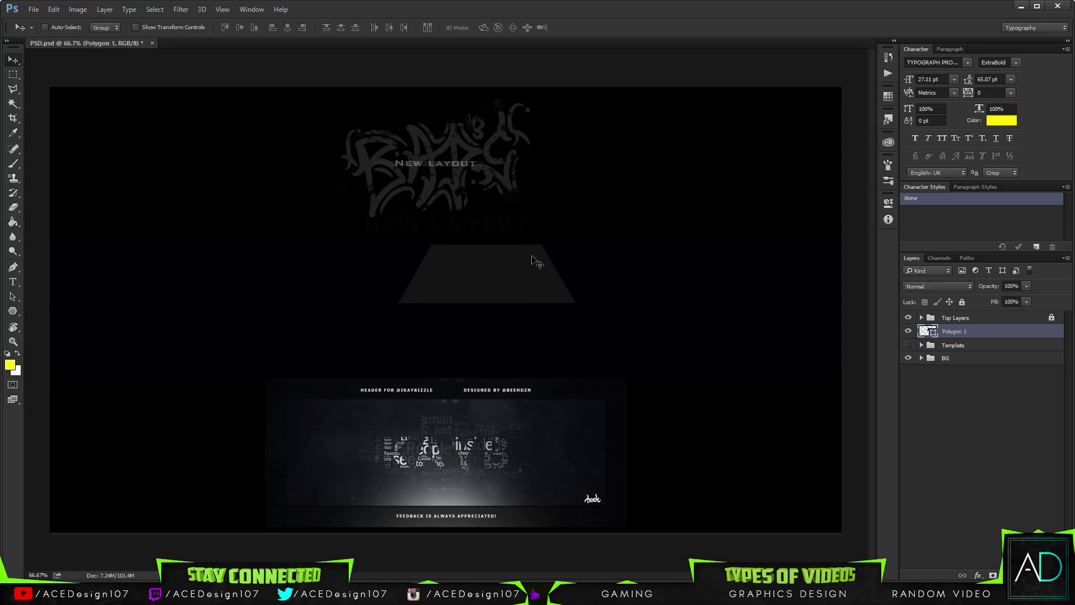
drag(535, 256, 99, 354)
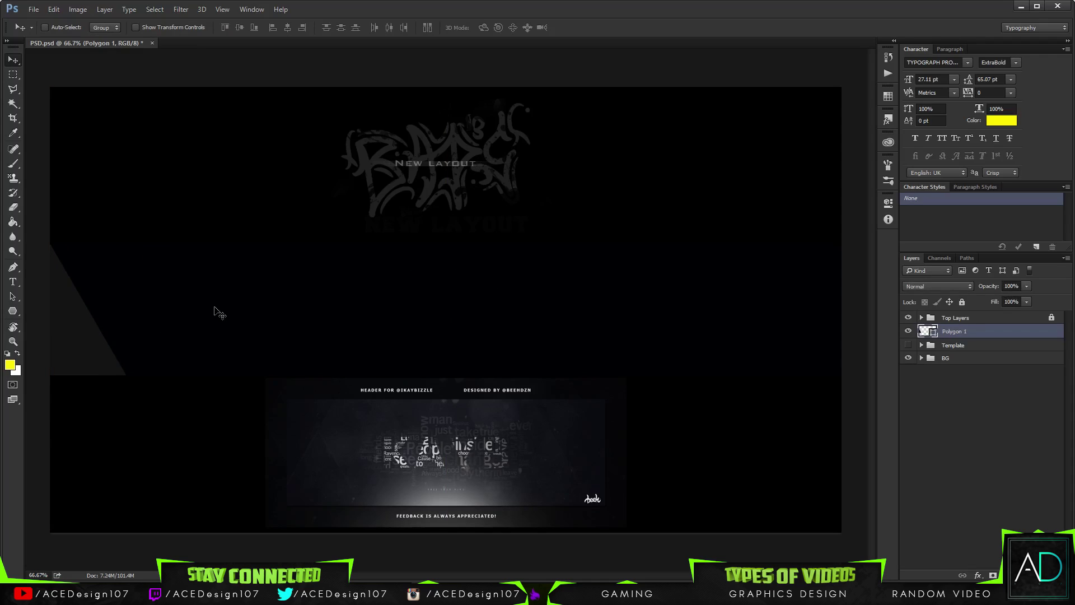
key(u)
click(105, 27)
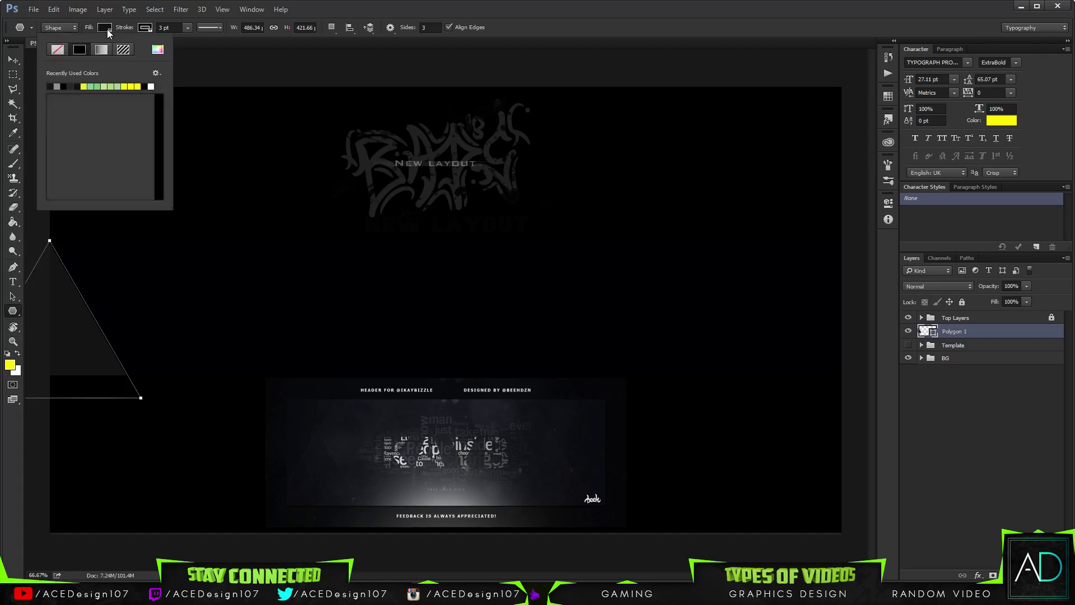
click(158, 50)
drag(726, 264, 722, 267)
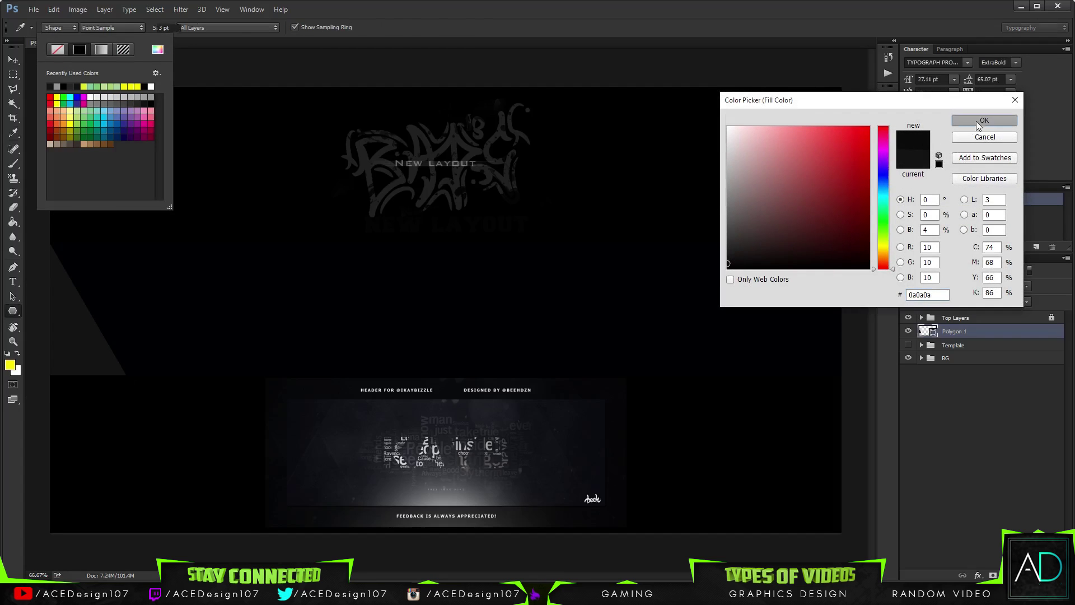
click(977, 120)
Darken the triangle's fill further to 050505, undoing an accidental second triangle.
key(v)
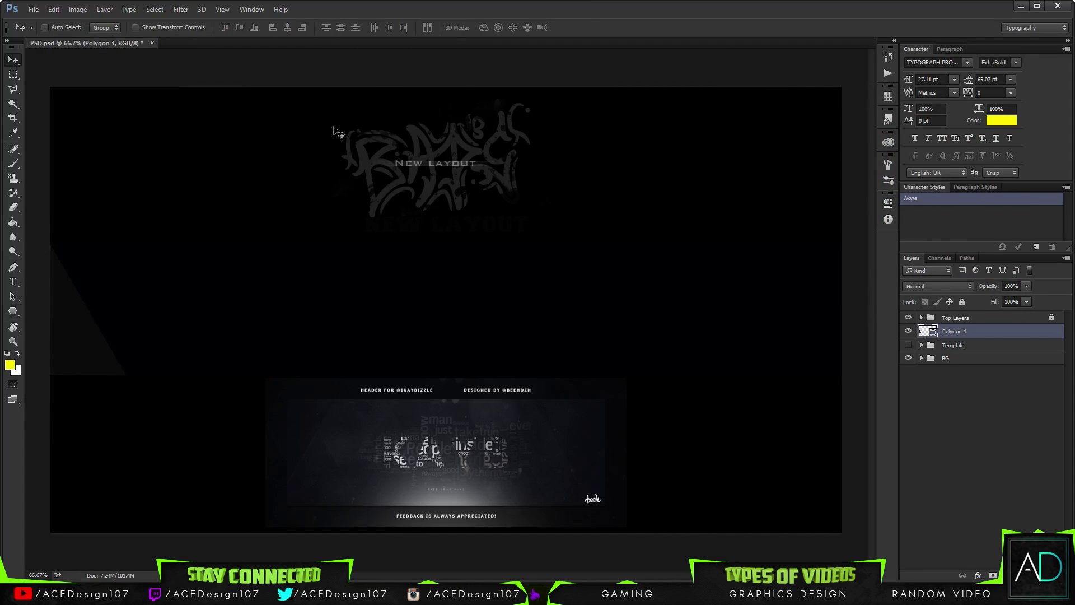
key(u)
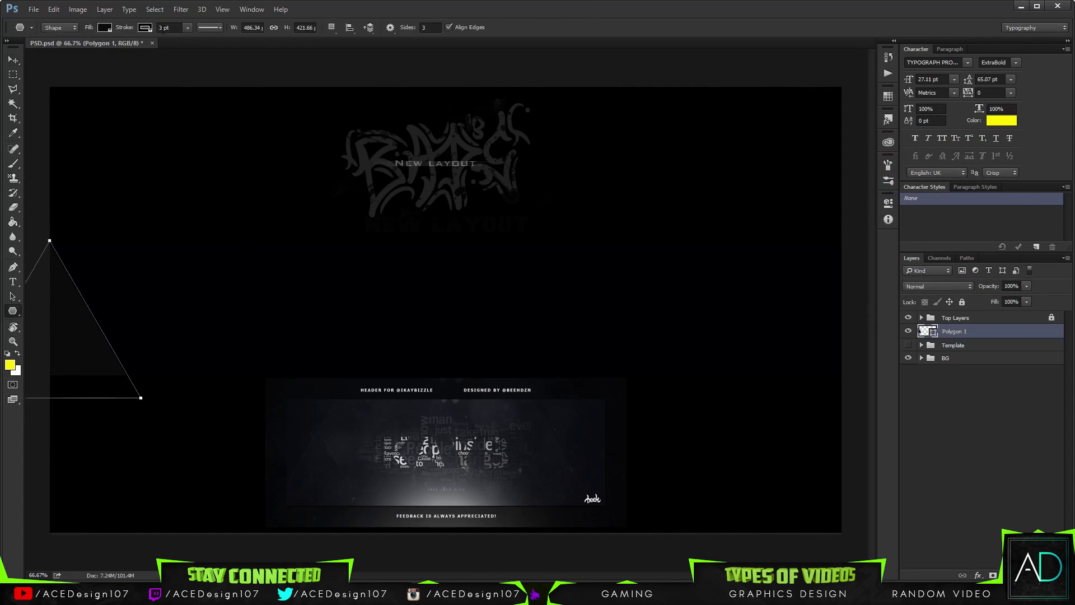
click(101, 27)
click(157, 49)
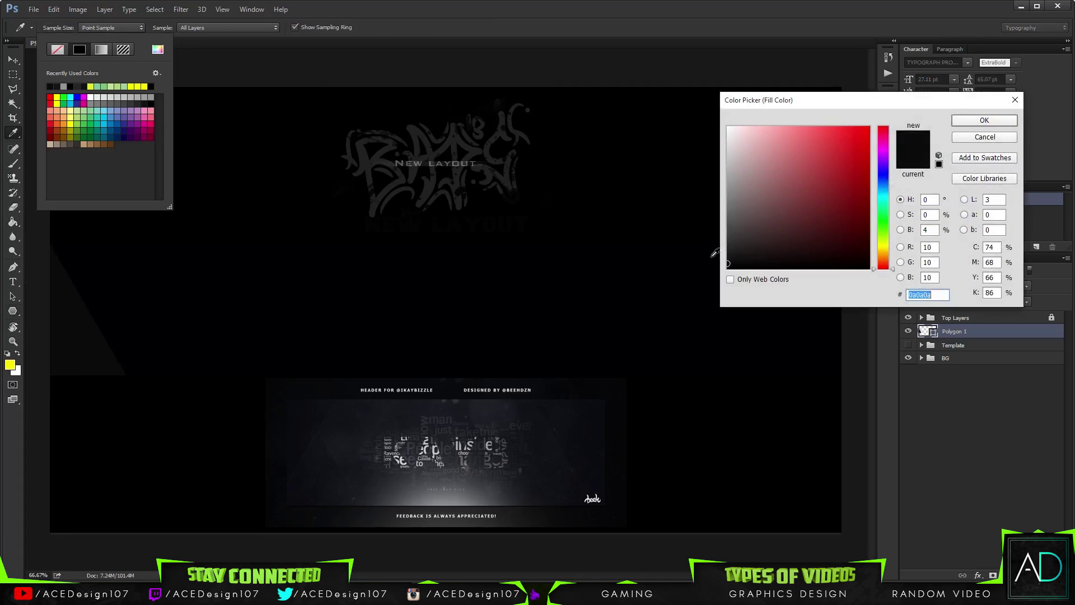
drag(727, 265, 724, 267)
click(983, 120)
click(106, 211)
click(106, 211)
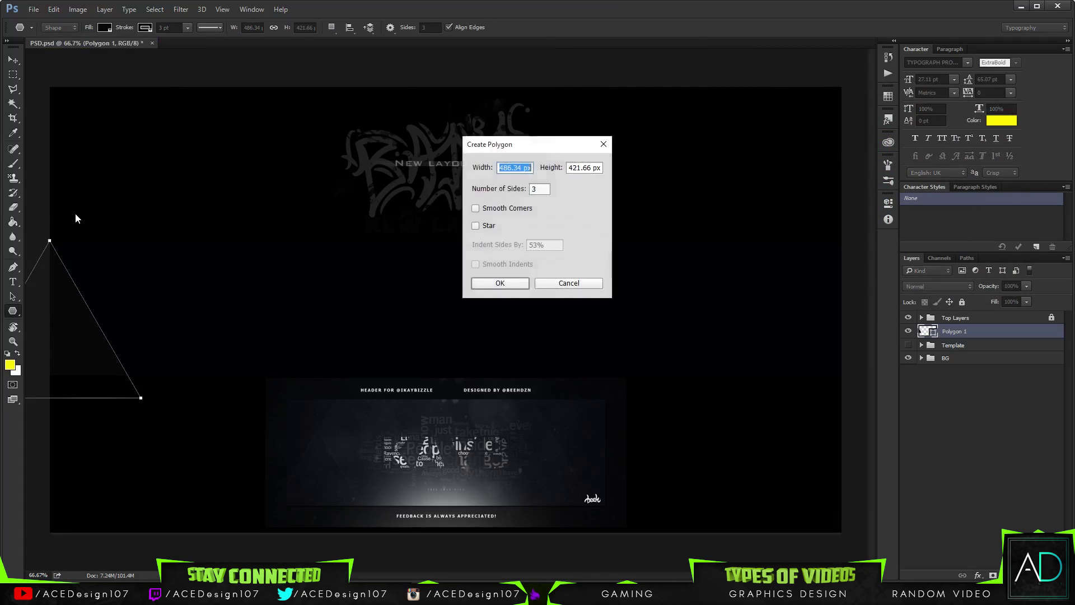
click(504, 282)
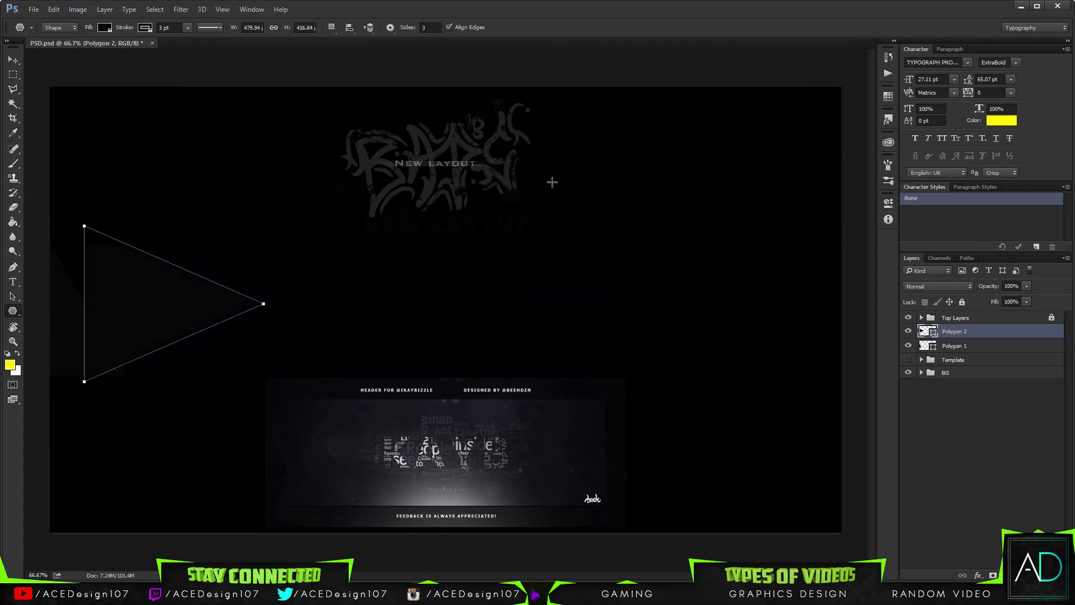
key(ctrl+z)
Duplicate the triangle, flip the copy horizontally and vertically, and place it at the left edge.
key(ctrl+j)
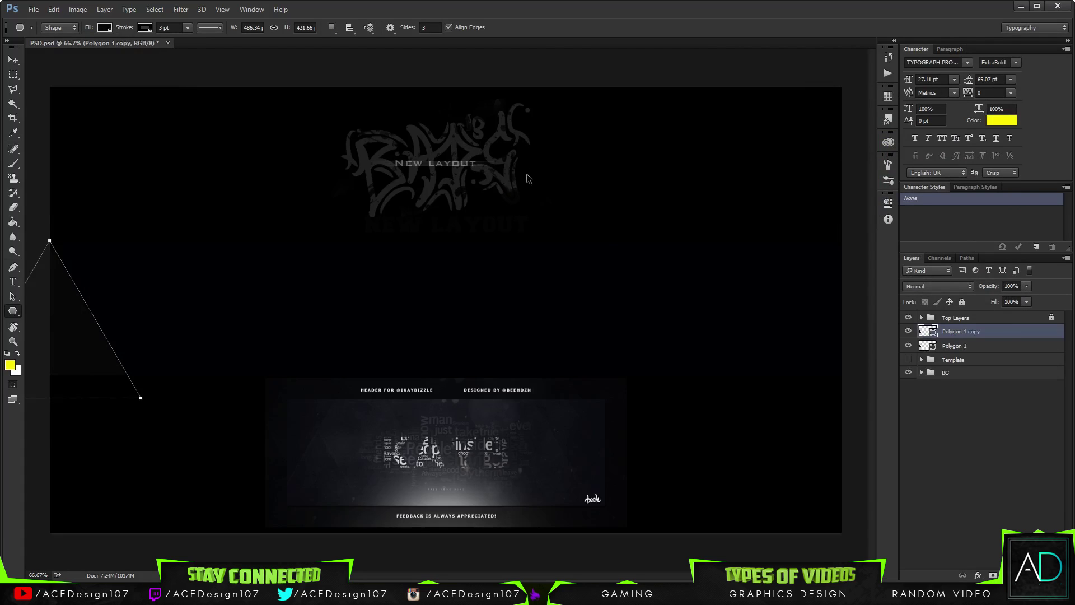
key(ctrl+t)
drag(103, 347, 233, 347)
key(Return)
key(ctrl+t)
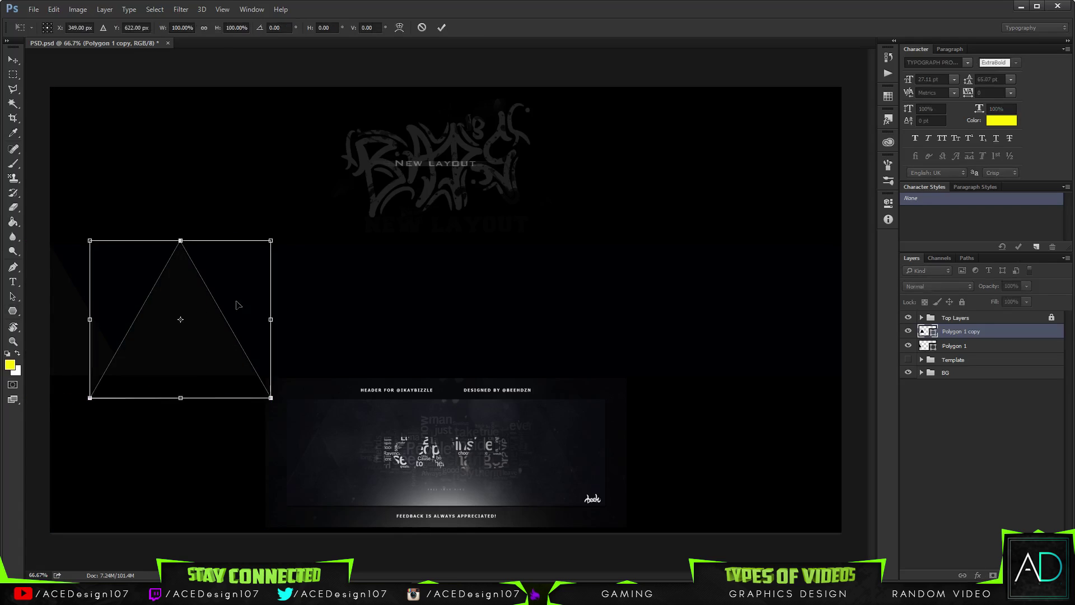
right_click(182, 278)
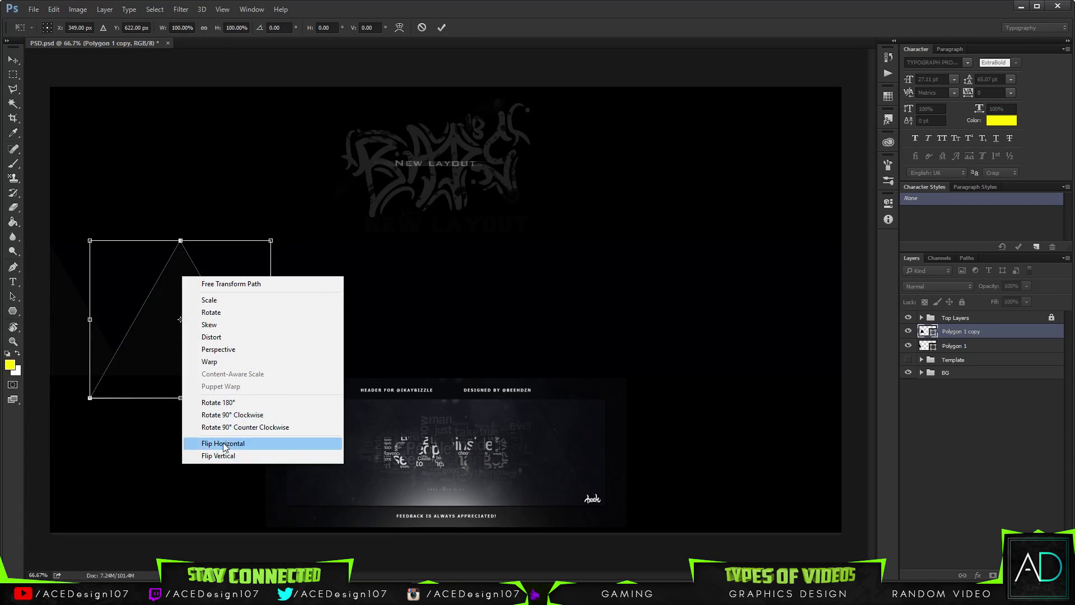
click(223, 443)
right_click(215, 388)
click(238, 566)
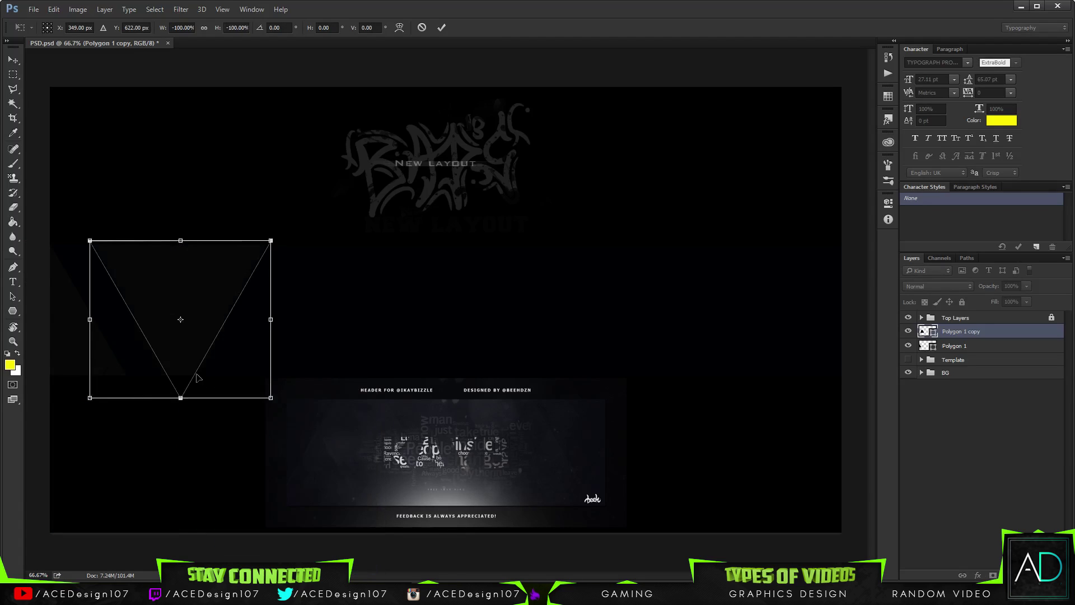
drag(197, 378, 166, 367)
key(Return)
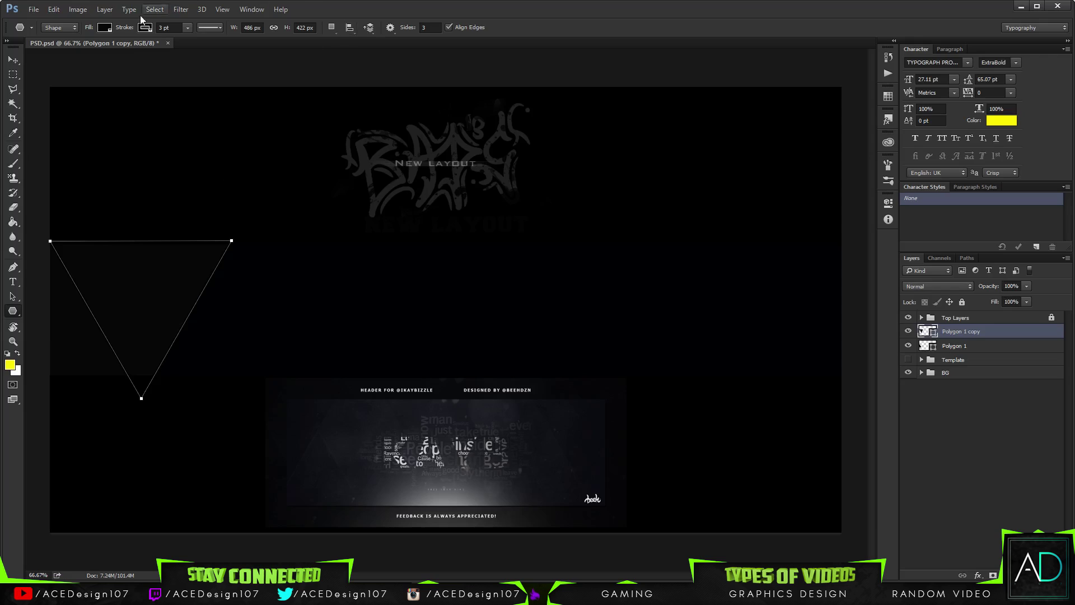
Set the inverted copy's fill to #080808 and nudge it slightly right.
click(104, 28)
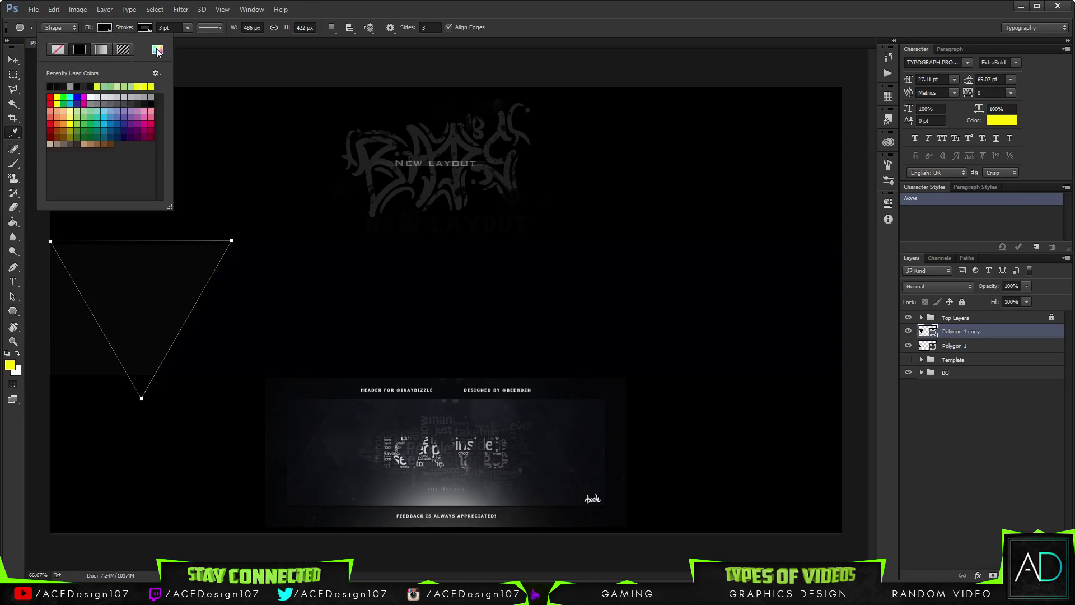
click(158, 50)
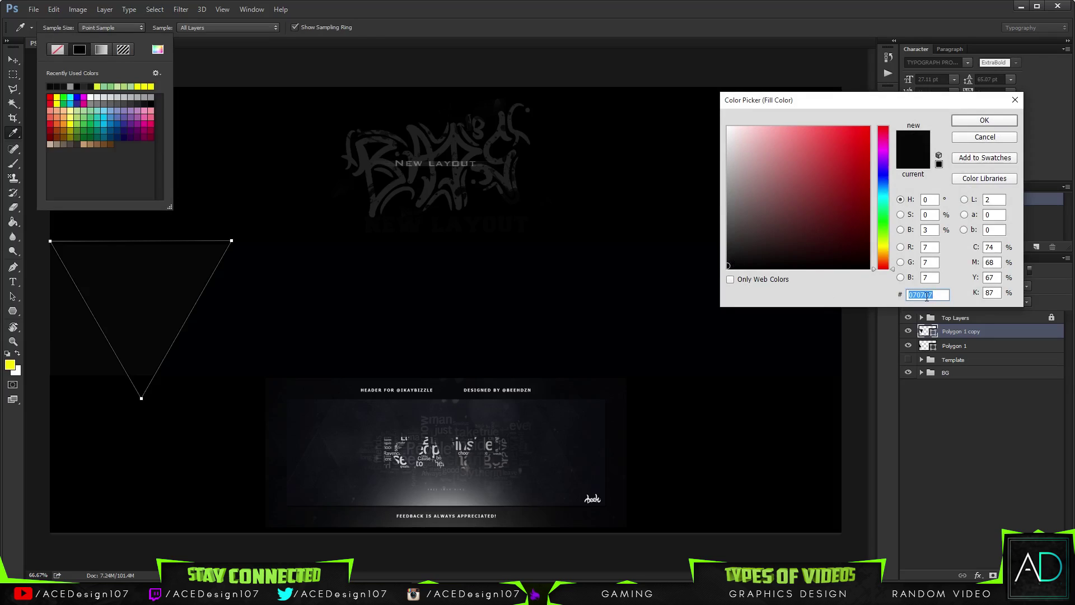
click(914, 295)
key(Delete)
text(8)
key(Delete)
text(808)
click(971, 121)
key(Escape)
key(v)
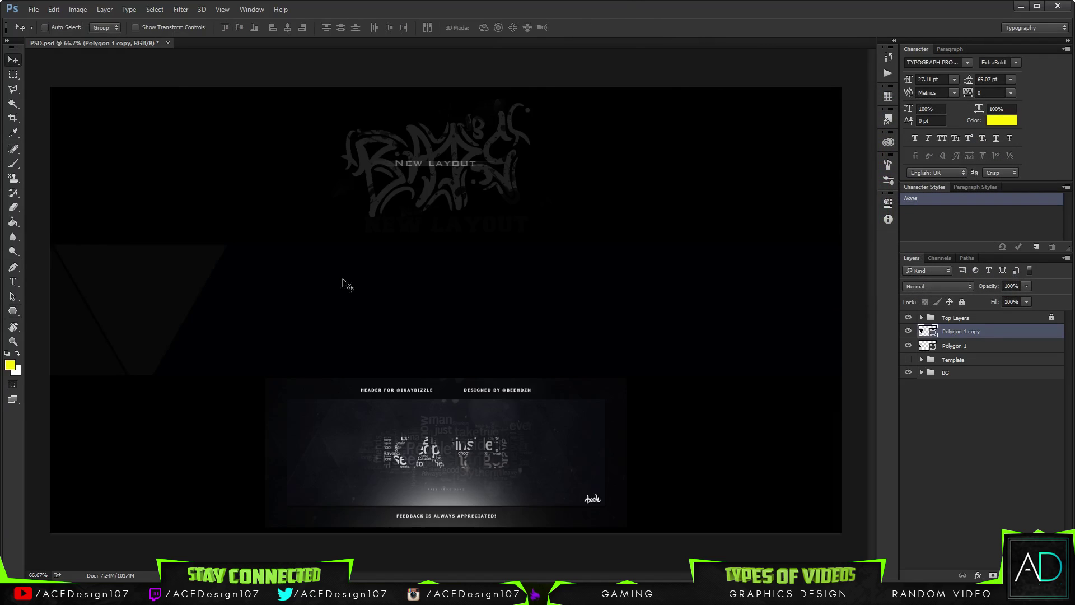
drag(179, 324, 177, 324)
Remove the copy's outline and give it a slightly different near-black fill.
key(u)
click(143, 28)
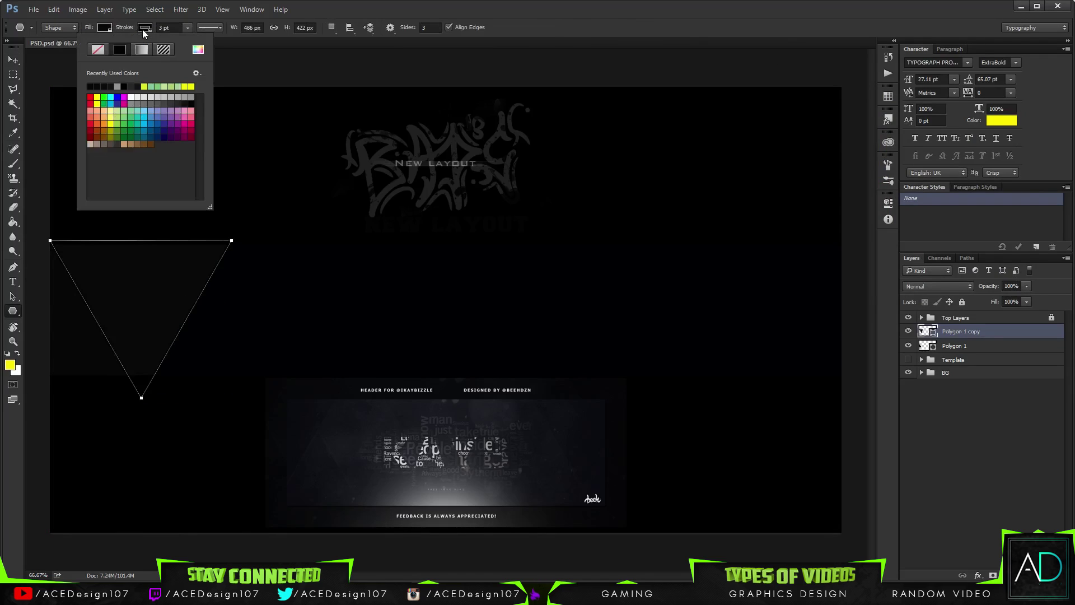
click(97, 50)
click(106, 29)
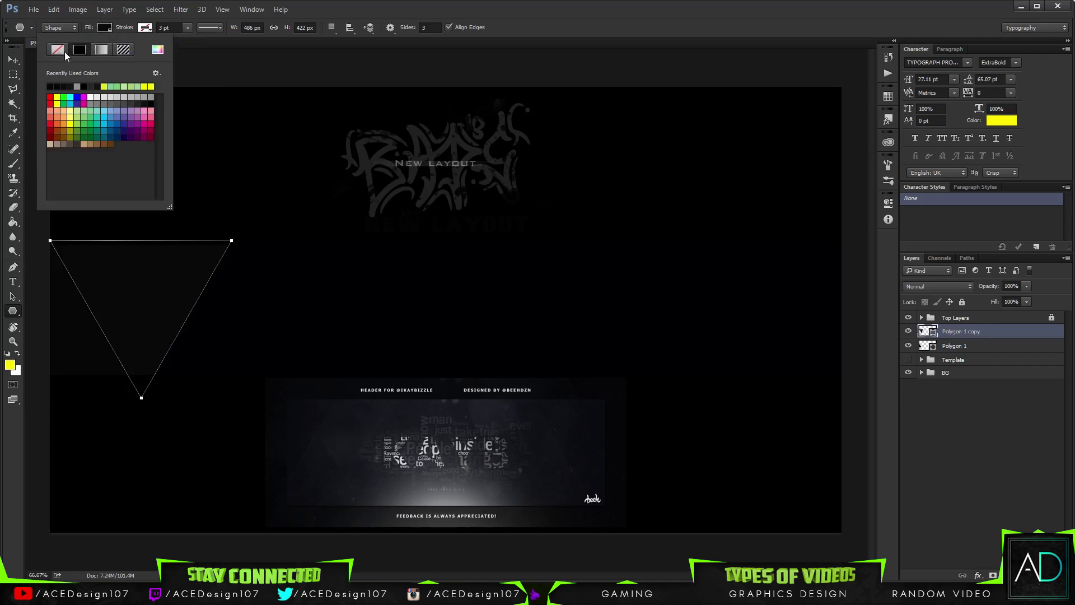
click(157, 50)
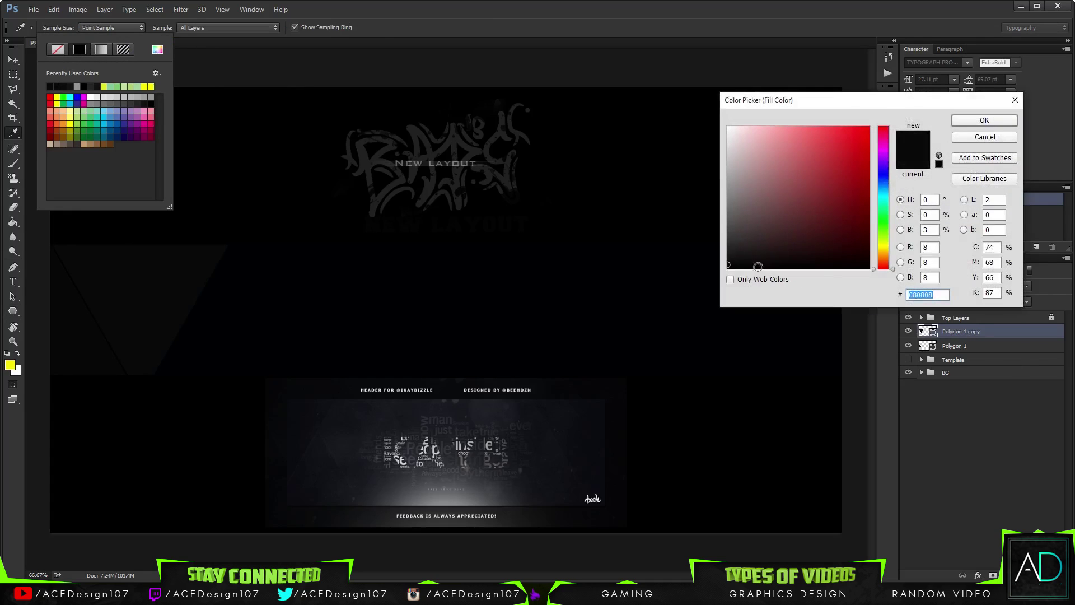
click(728, 261)
click(984, 120)
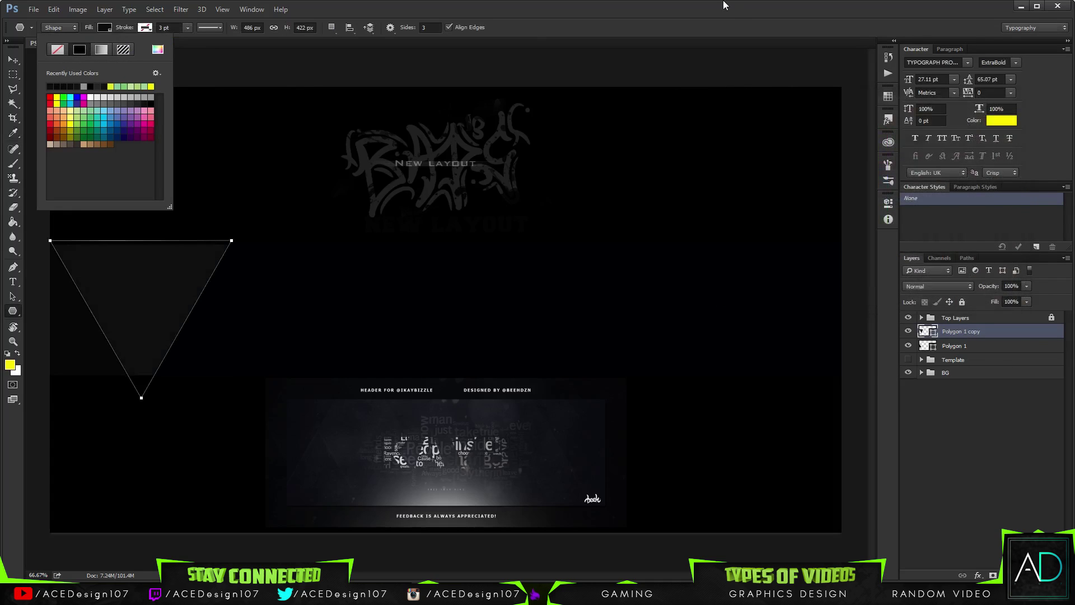
key(Escape)
key(b)
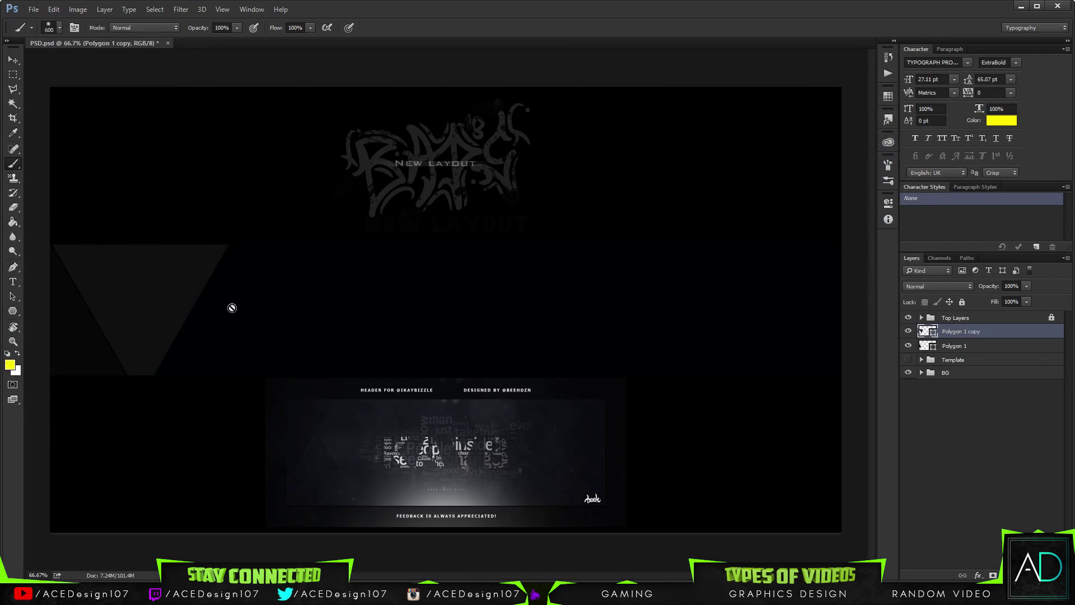
Duplicate the inverted triangle, flip the copy upright, and shrink it down to the left.
key(v)
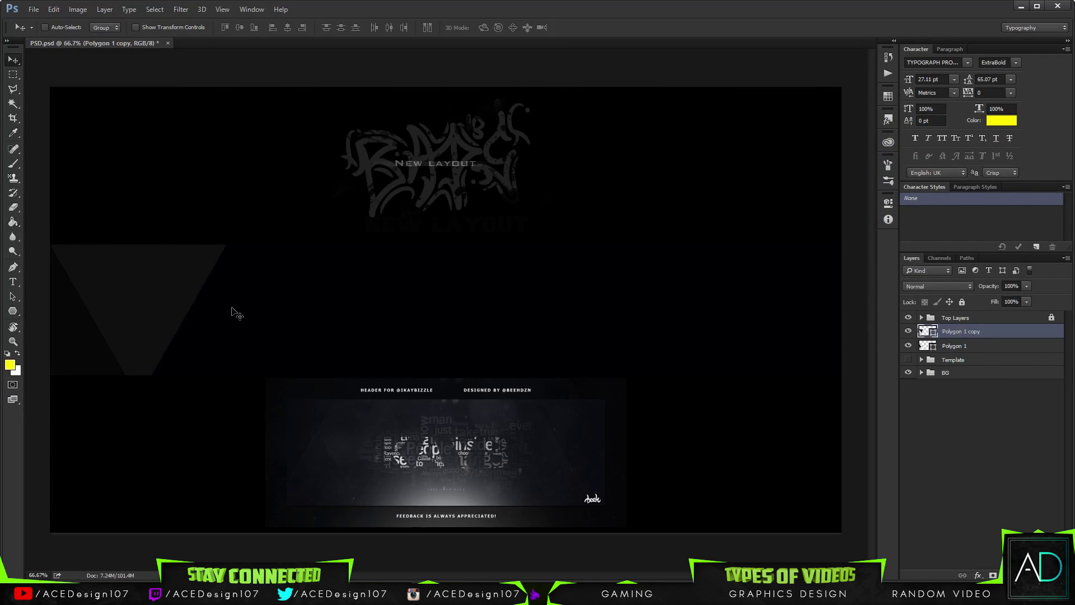
drag(232, 312, 233, 311)
key(ctrl+t)
drag(185, 262, 358, 280)
right_click(318, 282)
click(356, 462)
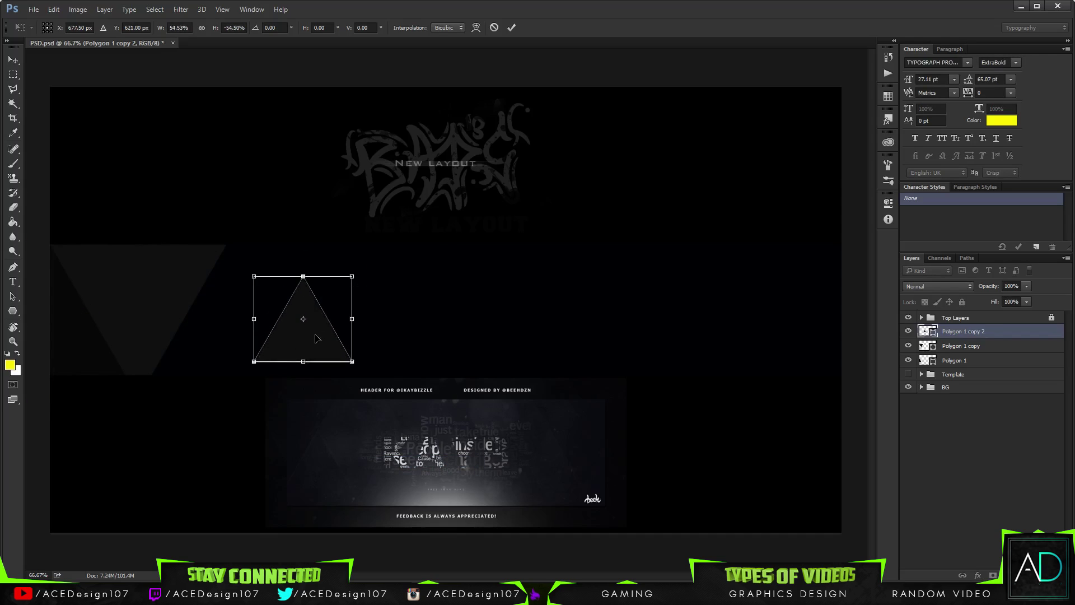
drag(318, 341, 213, 356)
key(Return)
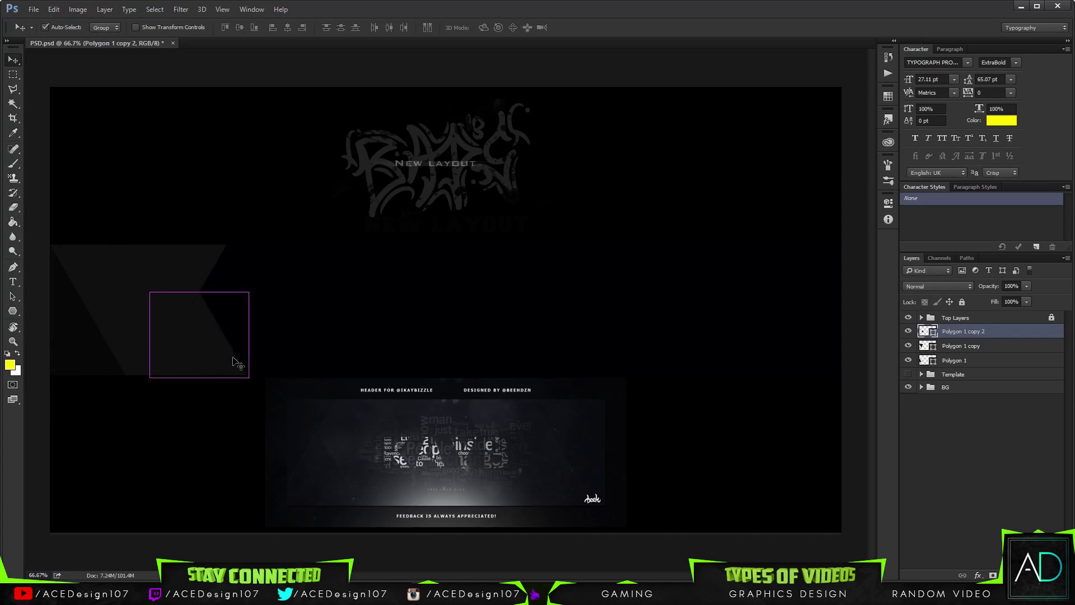
key(ctrl+t)
key(Return)
Give the small upright triangle a slightly lighter dark-grey fill.
key(u)
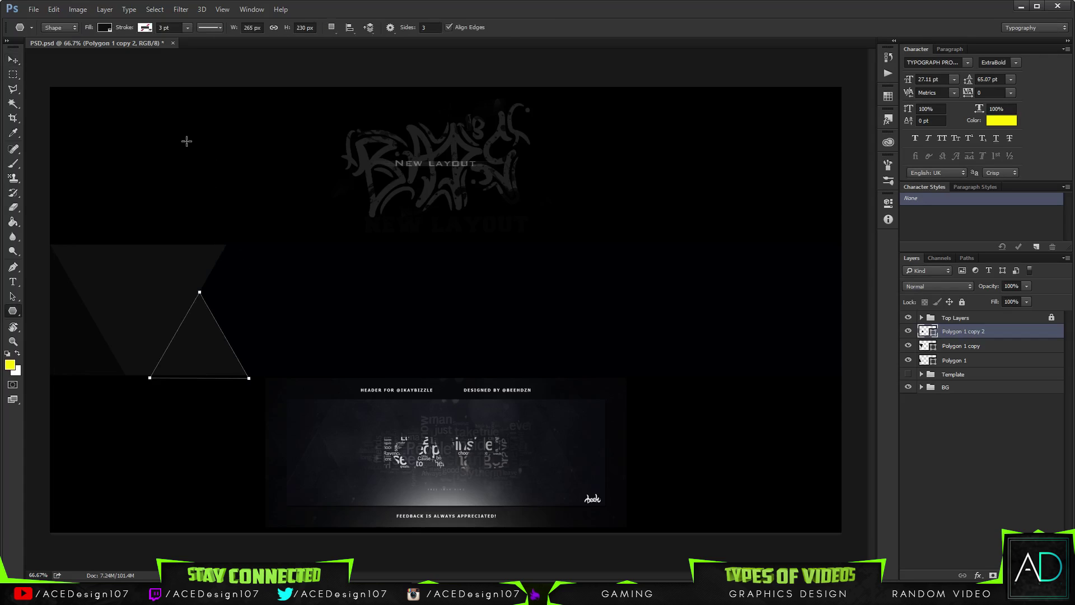
click(104, 28)
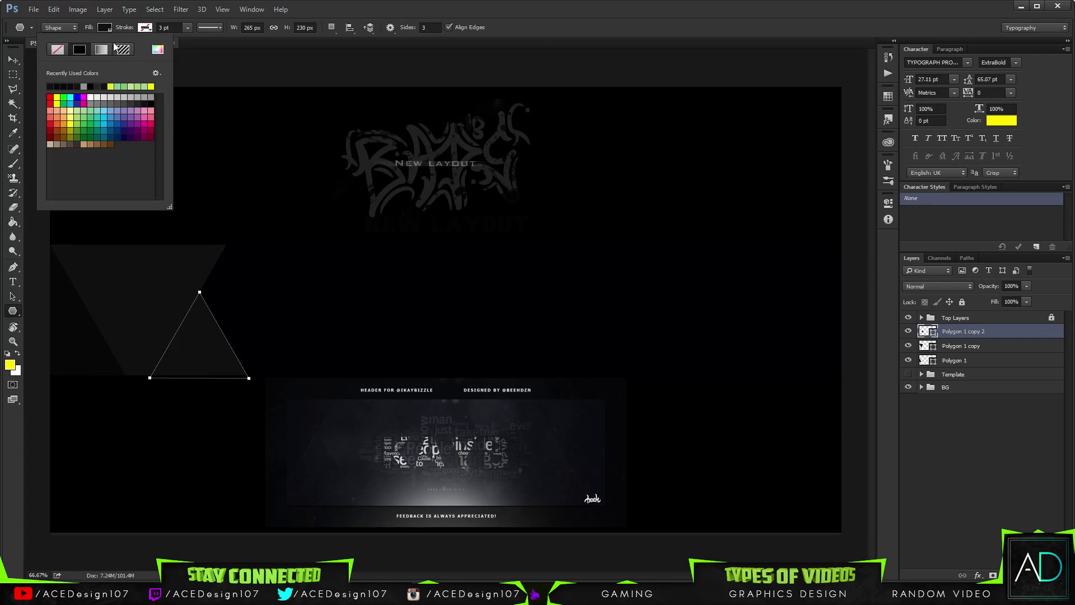
click(130, 98)
click(153, 103)
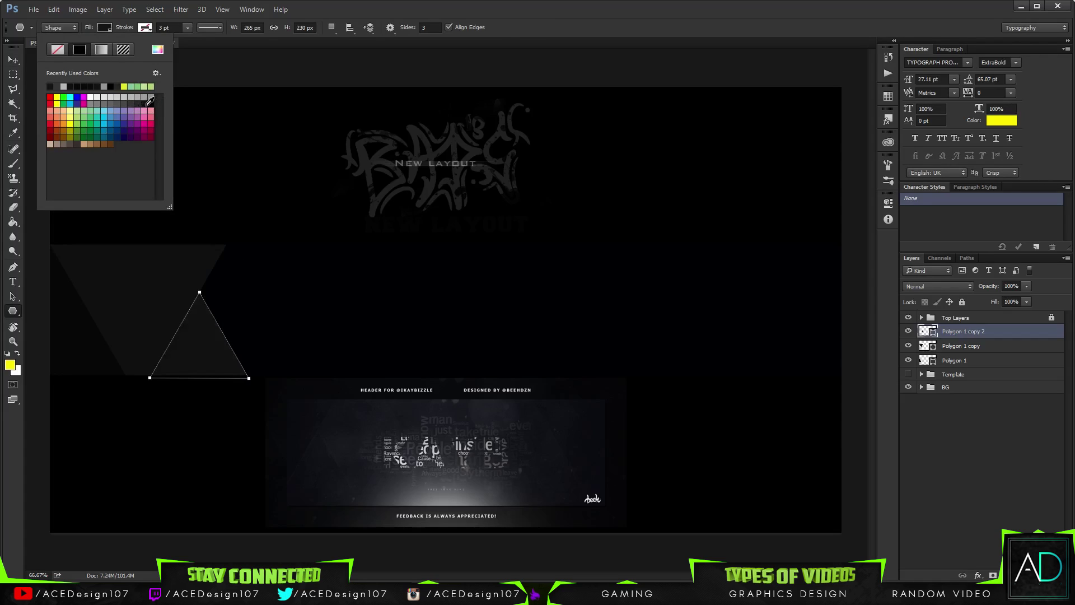
click(140, 102)
click(391, 5)
click(400, 119)
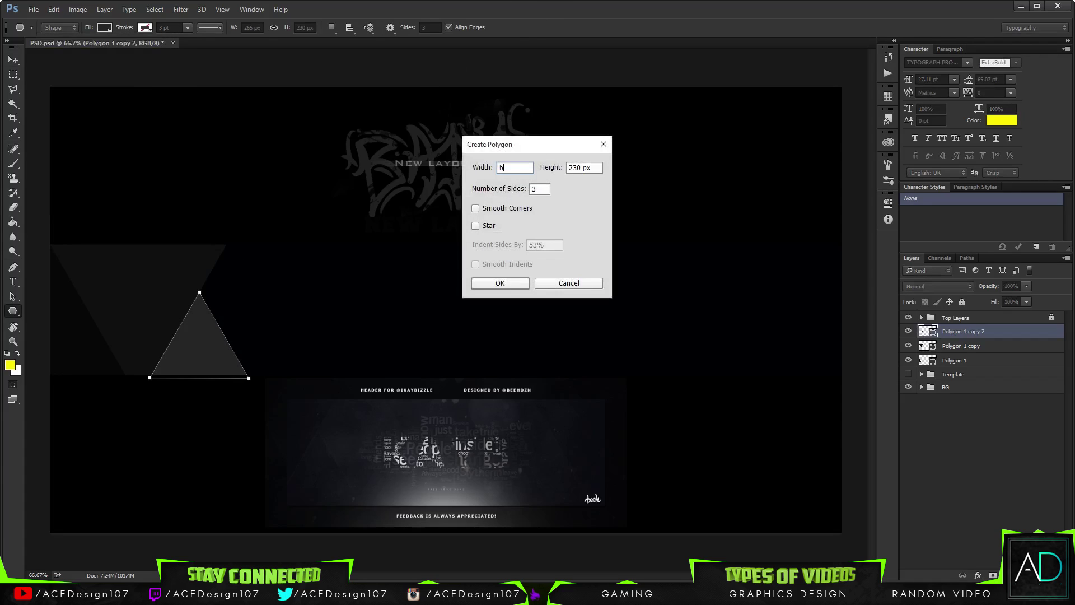
click(562, 286)
Make more triangle copies and set one, mirrored and upside down, between the upright ones.
key(v)
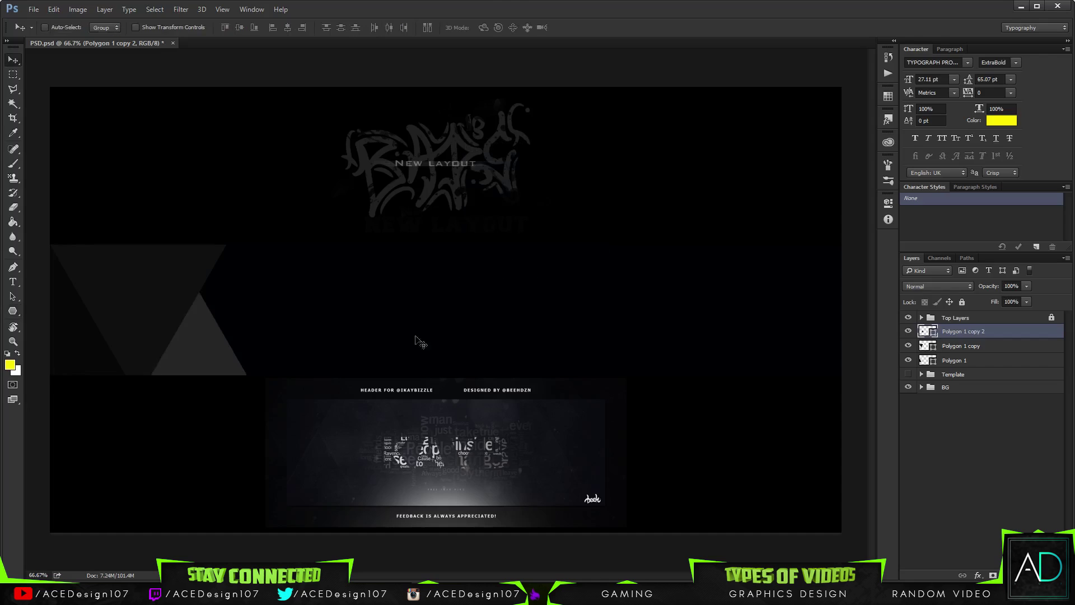
key(ctrl+j)
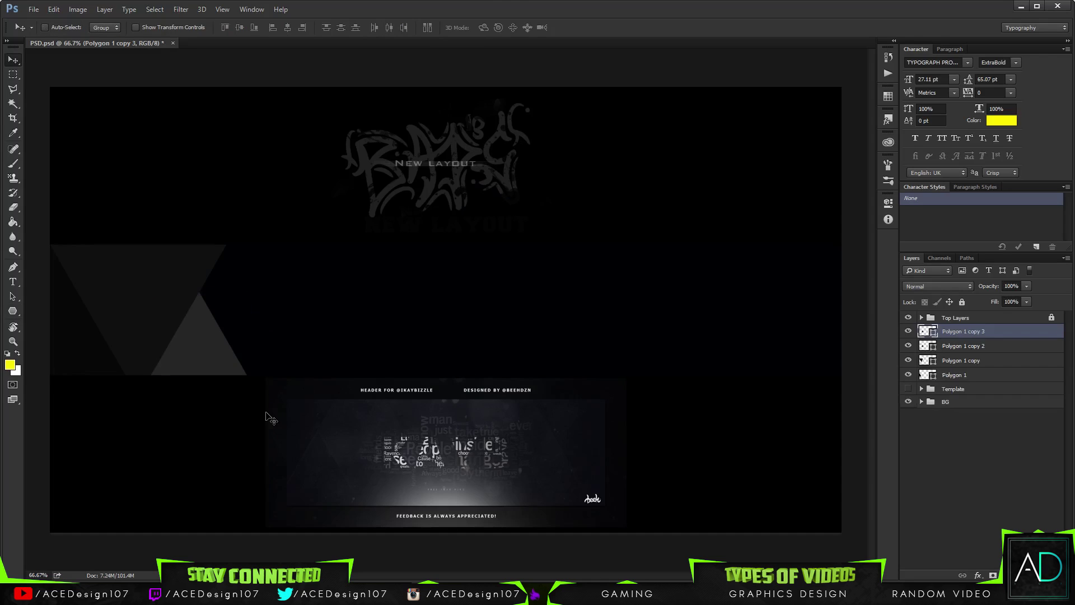
drag(264, 412, 320, 387)
key(ctrl+j)
key(ctrl+j)
key(ctrl+t)
right_click(277, 359)
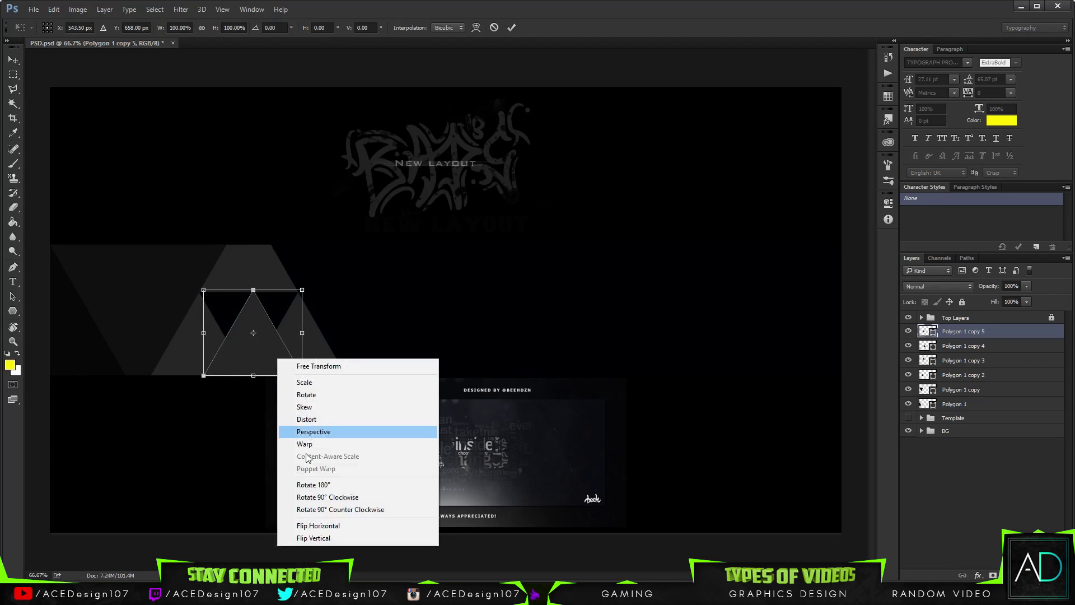
click(313, 526)
right_click(272, 362)
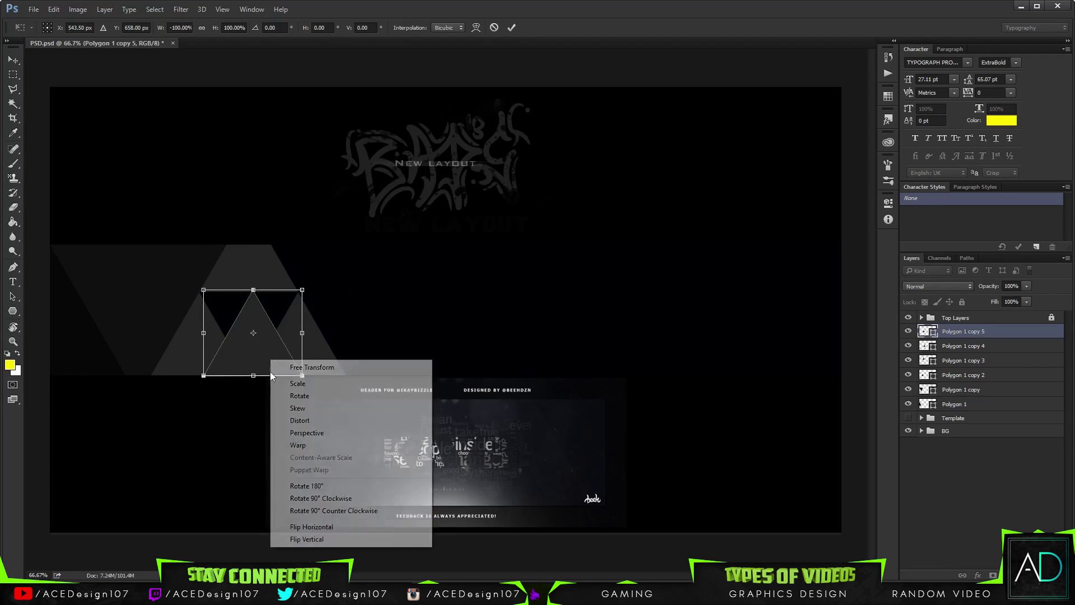
click(309, 539)
drag(256, 372, 251, 363)
key(Return)
Fill the inverted triangle with a near-black colour.
key(u)
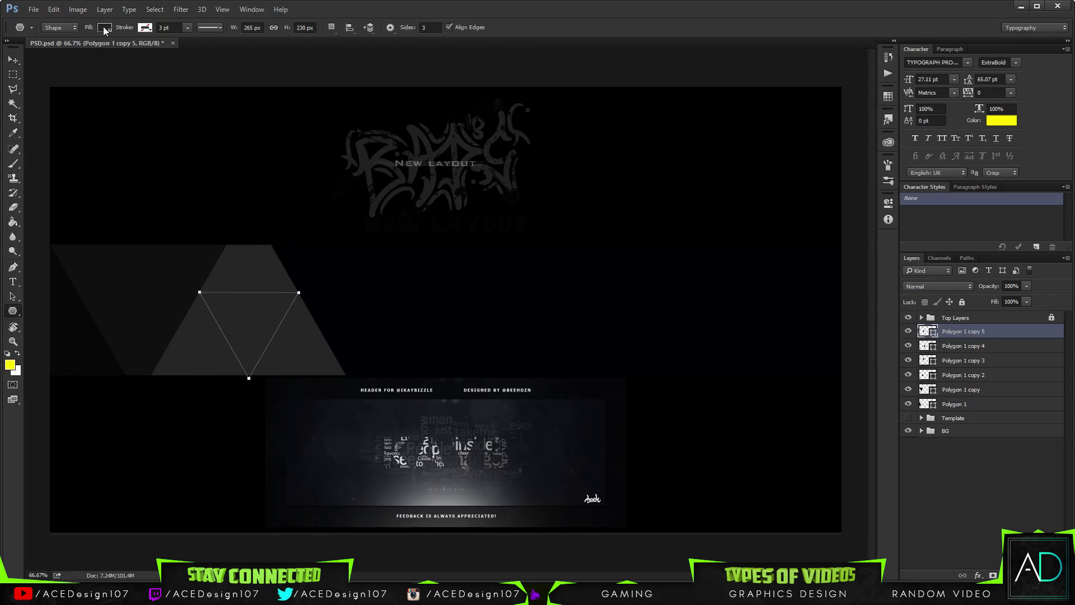
click(104, 28)
click(149, 100)
click(143, 104)
click(241, 54)
key(b)
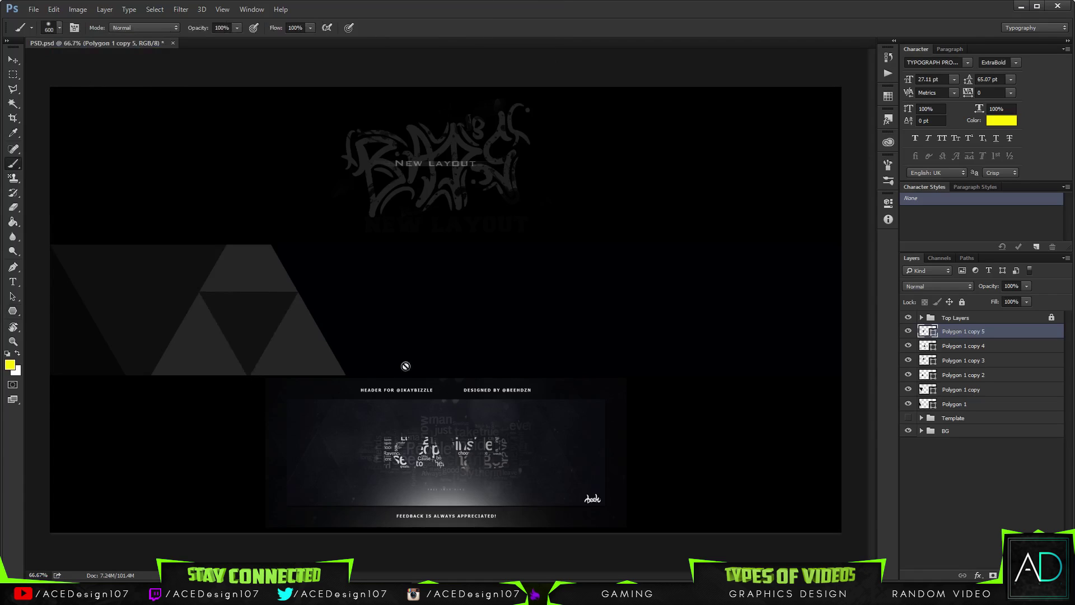
Duplicate the six triangle layers and move the copies to the right.
shift+click(1007, 408)
key(ctrl+j)
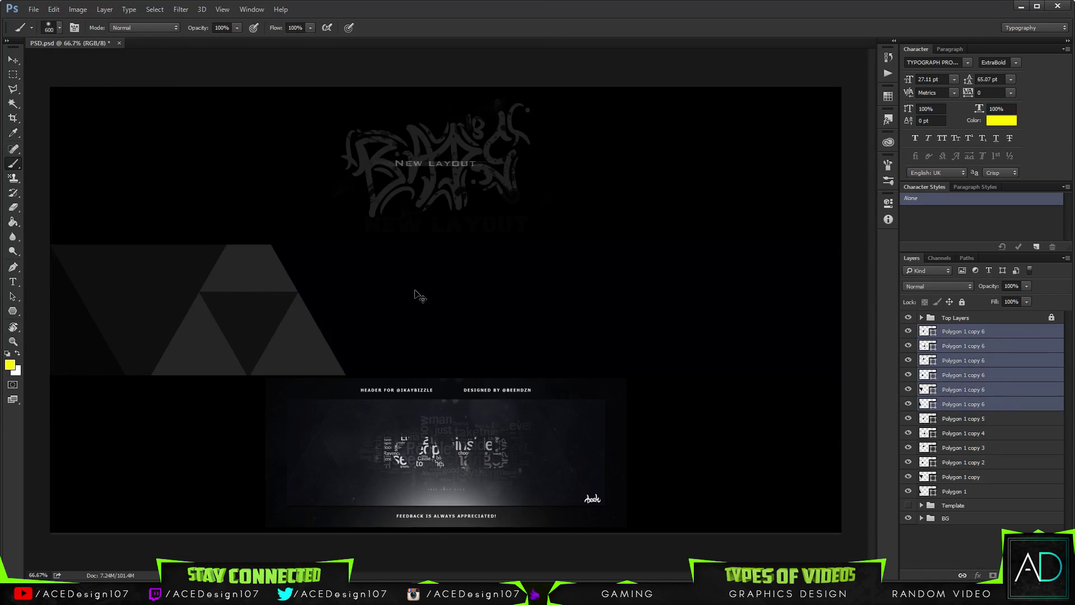
key(ctrl+t)
mouse_move(279, 361)
mouse_down()
mouse_move(667, 364)
mouse_move(644, 363)
mouse_up()
key(b)
key(Return)
Duplicate the triangle set again, dismiss the error, and nudge the new copies right.
key(ctrl+j)
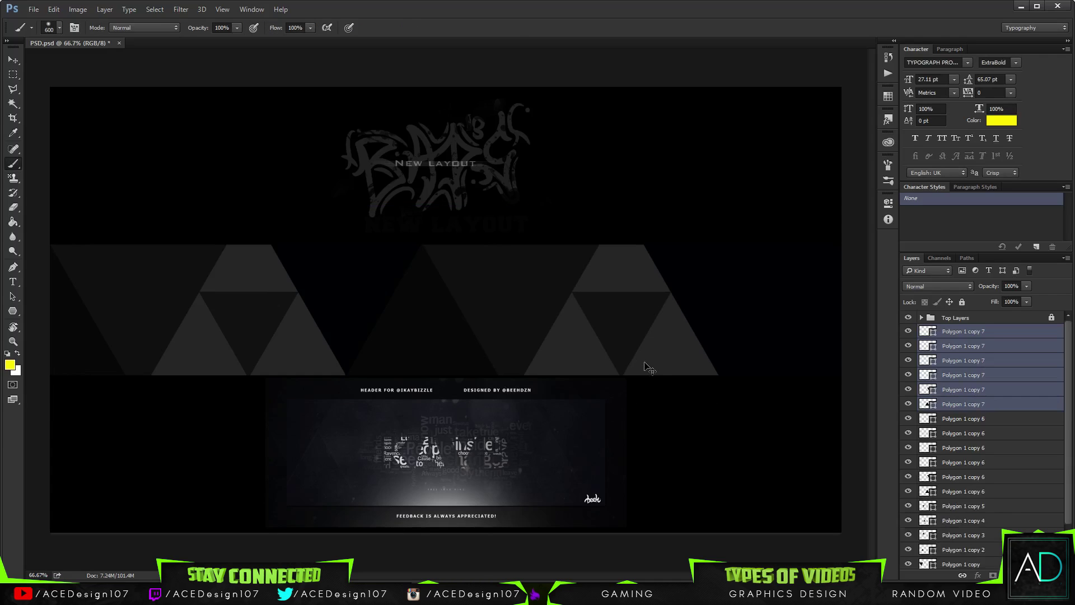
click(439, 355)
click(542, 226)
key(v)
mouse_move(492, 331)
mouse_down()
mouse_move(867, 339)
mouse_move(531, 339)
mouse_up()
Flip the copied triangles horizontally and vertically and shift them toward the banner's right edge.
key(ctrl+t)
right_click(531, 340)
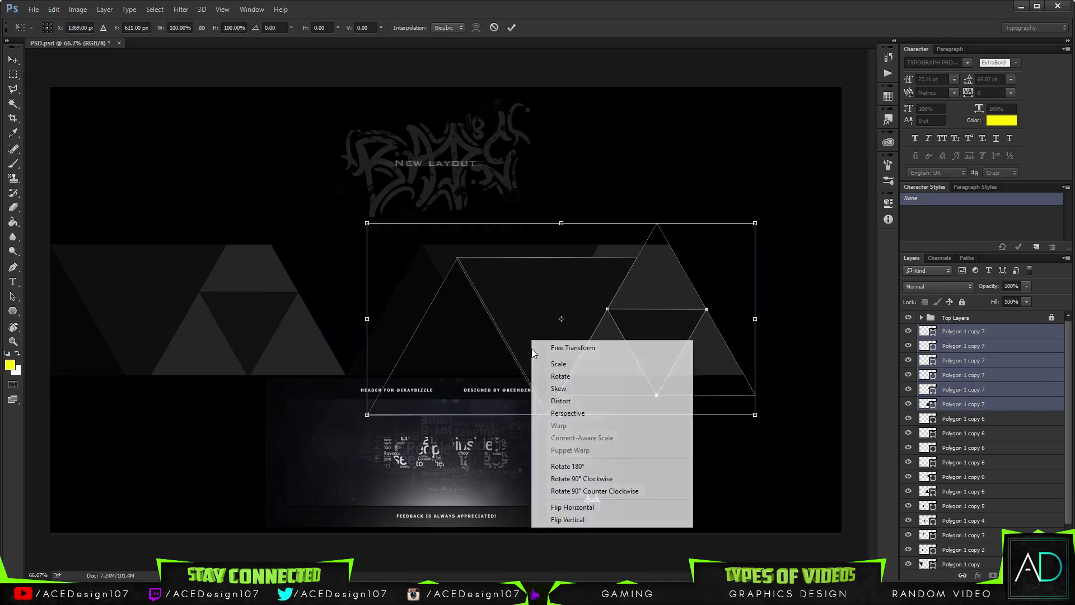
click(572, 507)
drag(462, 382, 749, 394)
right_click(721, 383)
click(757, 557)
key(Return)
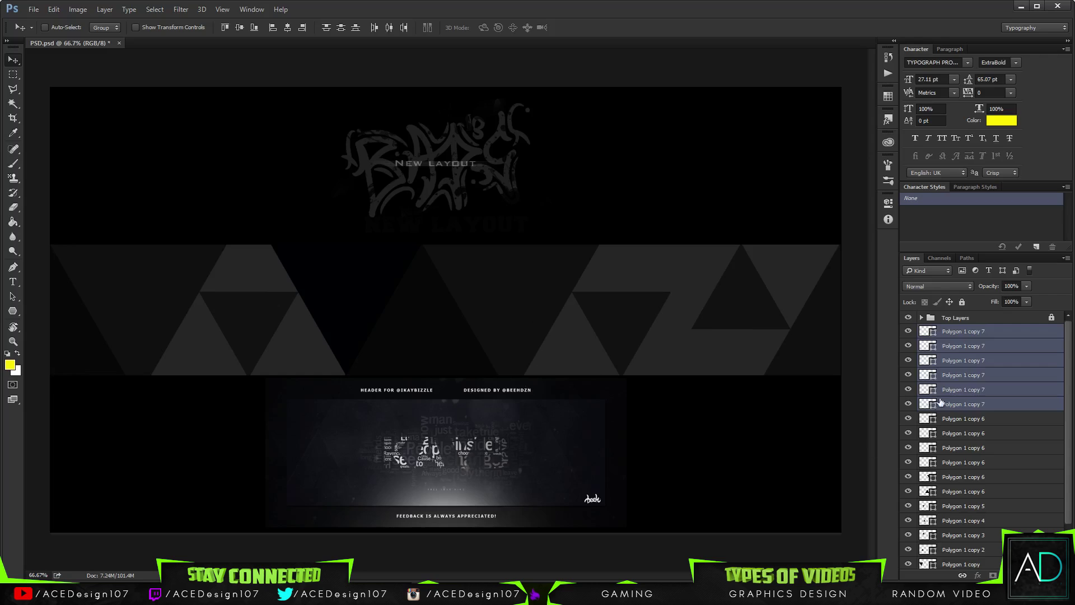
Move the central dark triangle left into the gap and scale it to about 84%.
click(1004, 423)
click(908, 418)
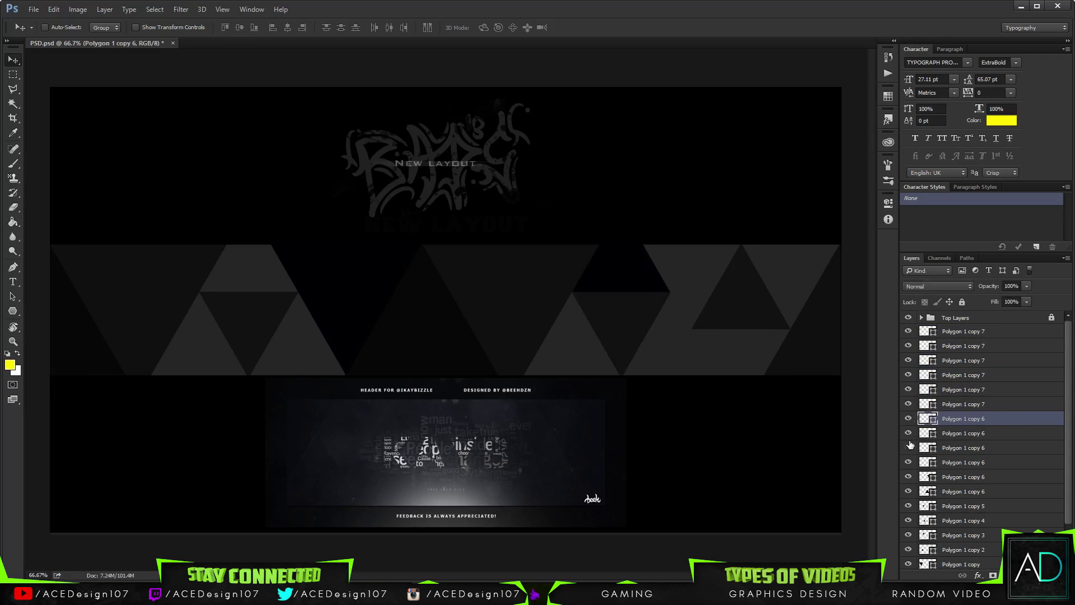
click(907, 477)
click(907, 477)
click(1007, 478)
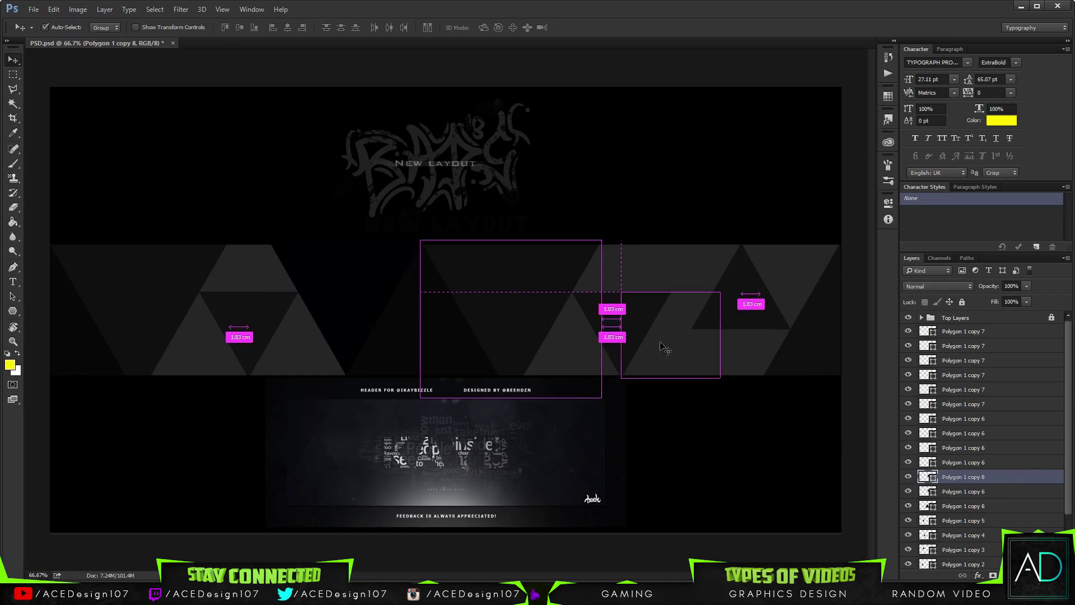
key(ctrl+t)
drag(518, 343, 363, 338)
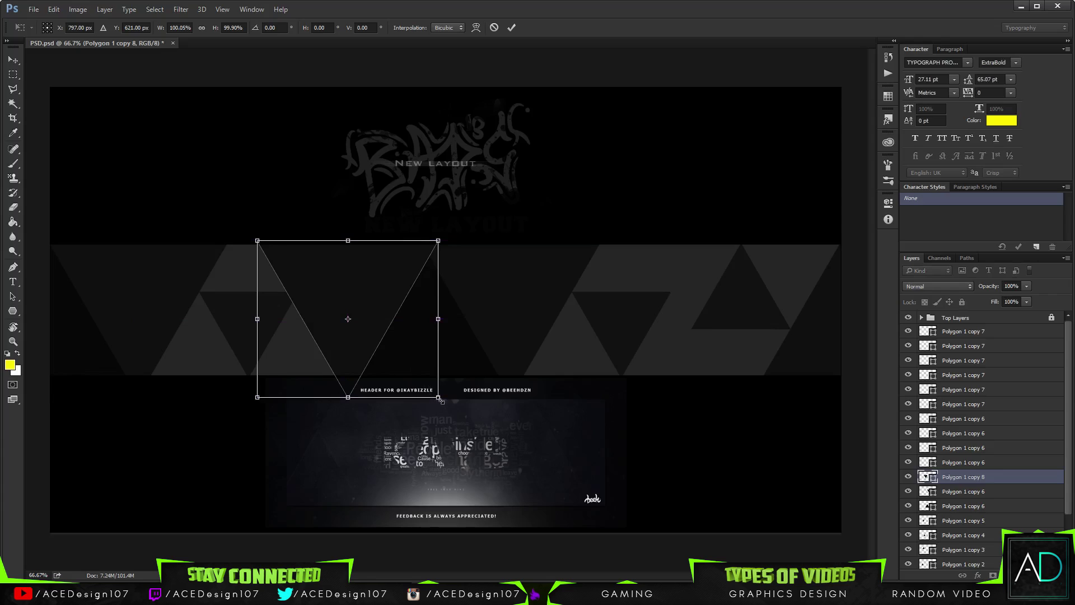
drag(439, 399, 367, 353)
key(Return)
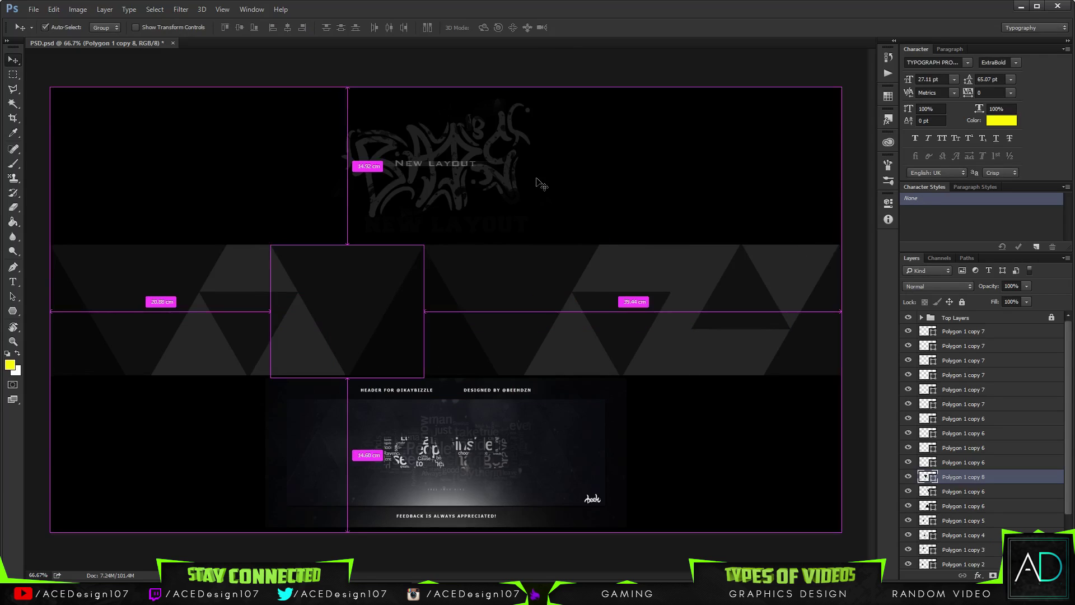
key(ctrl+t)
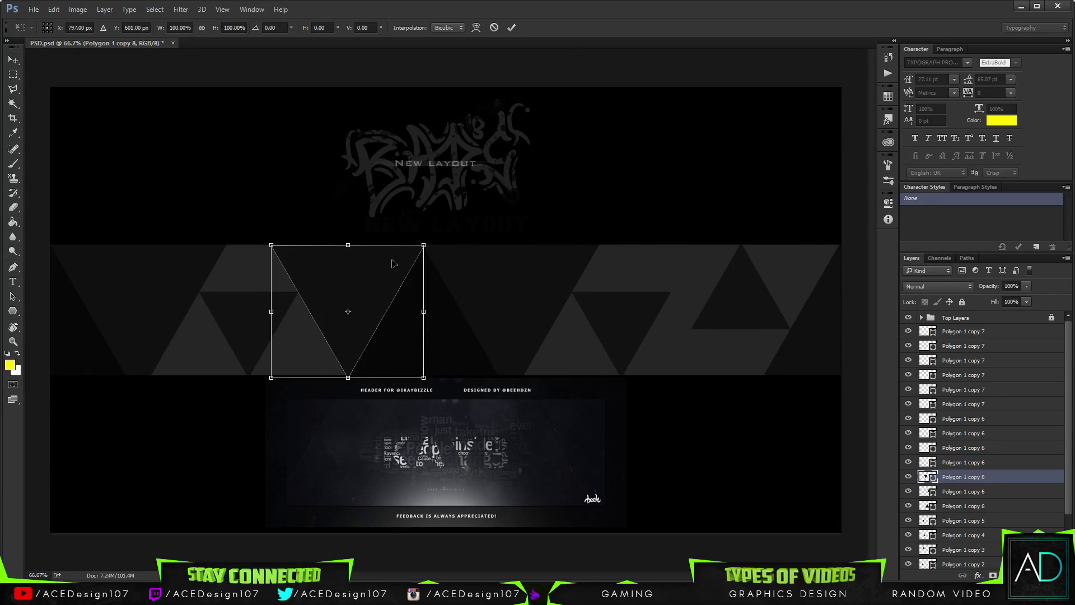
key(Return)
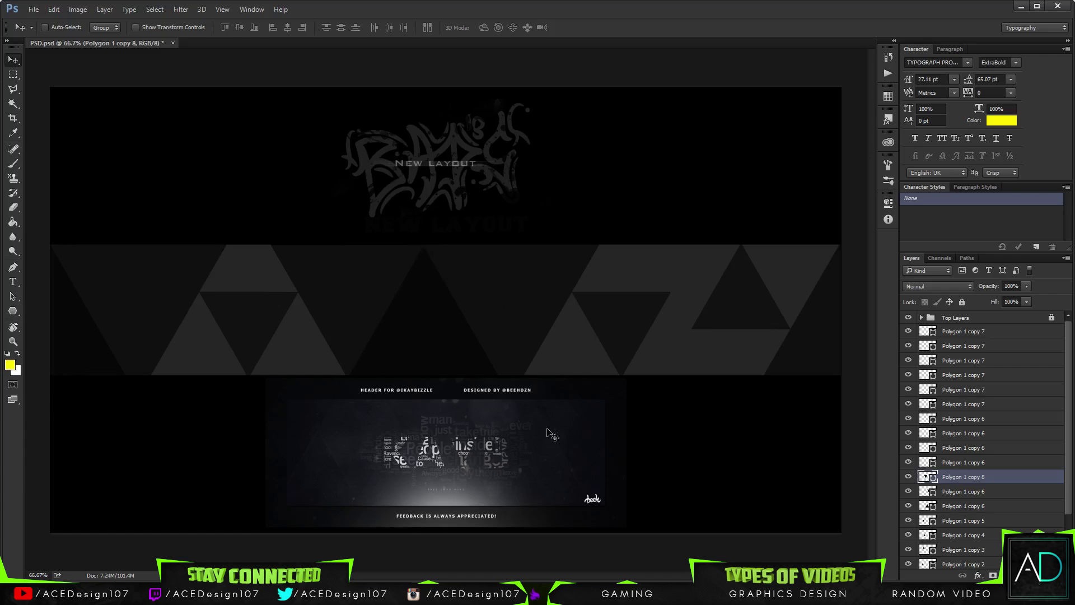
Select every Polygon layer, rasterize them, and merge them into one layer with Ctrl+E.
click(1020, 334)
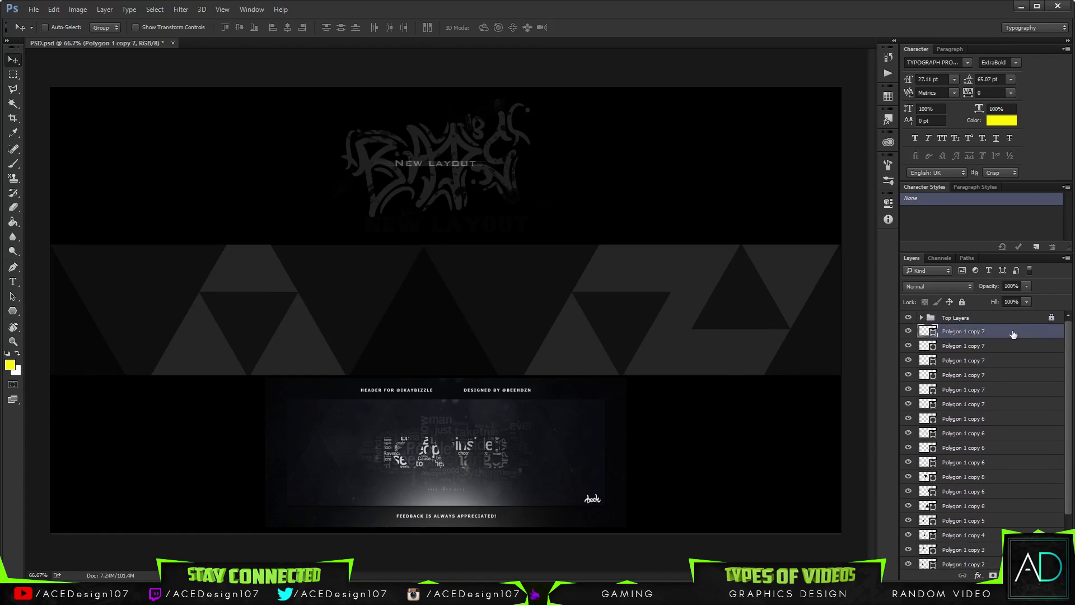
scroll(1030, 426, down, 4)
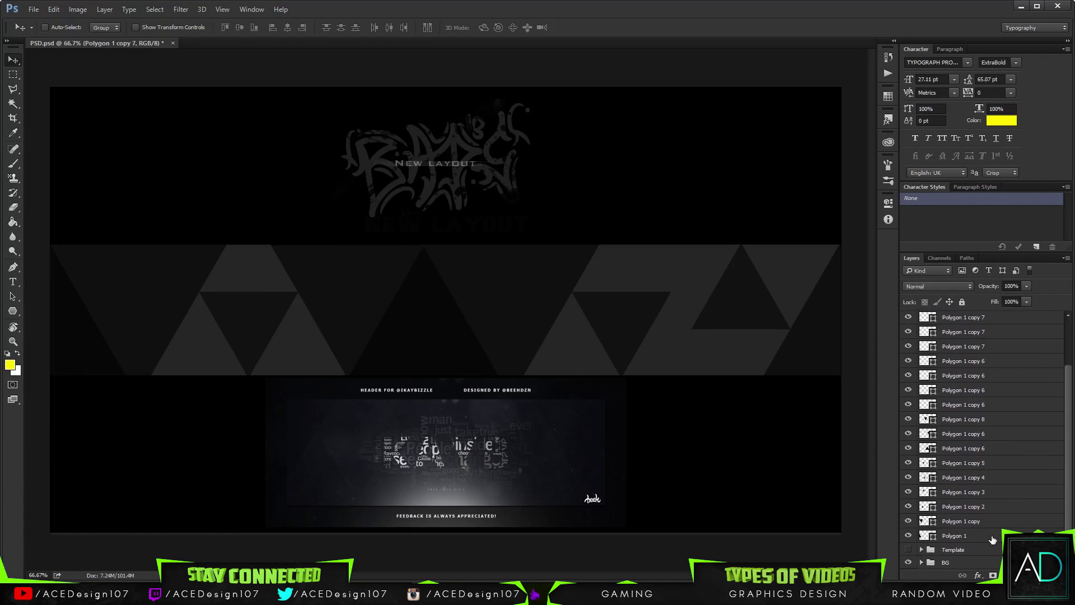
shift+click(990, 539)
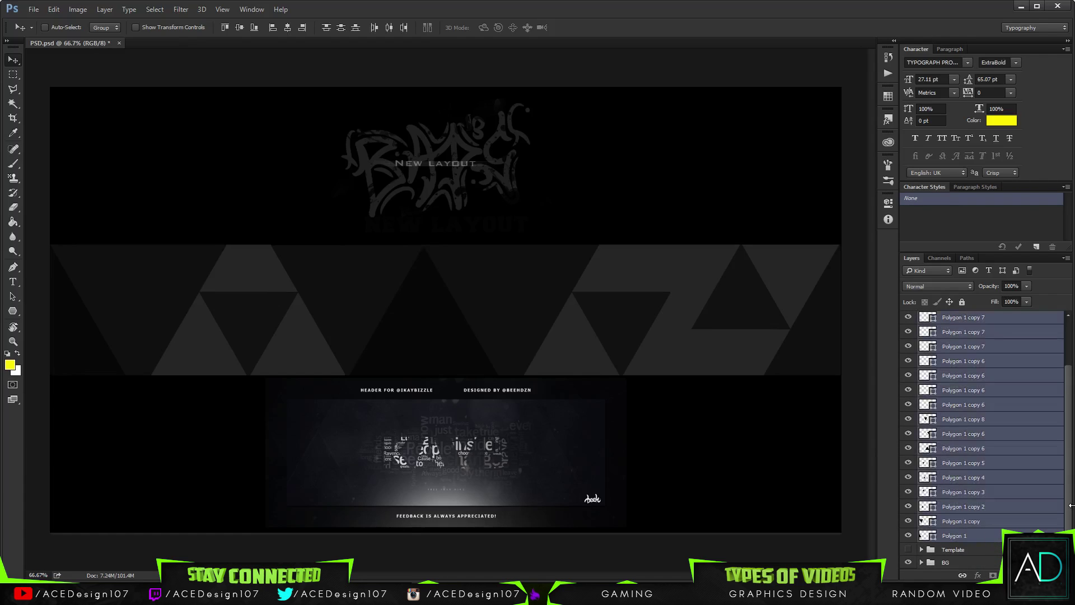
scroll(1055, 358, up, 4)
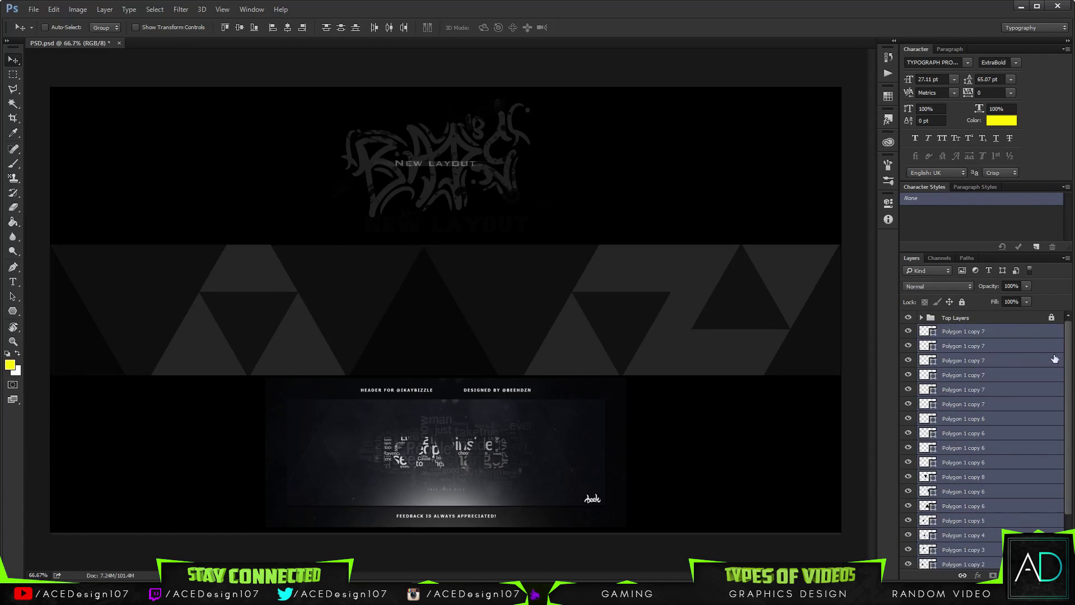
right_click(1002, 338)
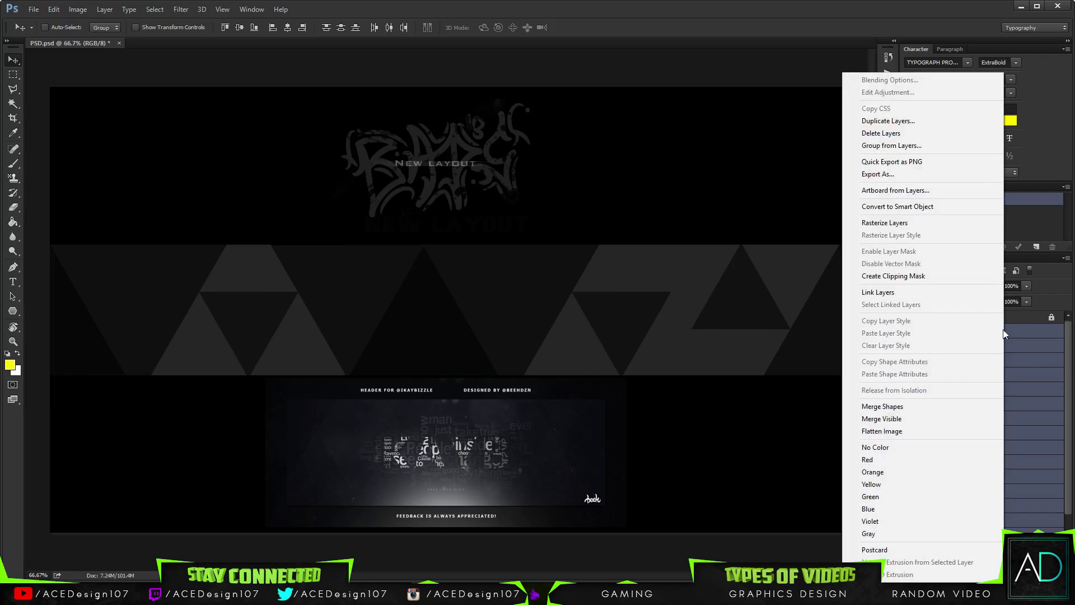
click(878, 222)
key(ctrl+e)
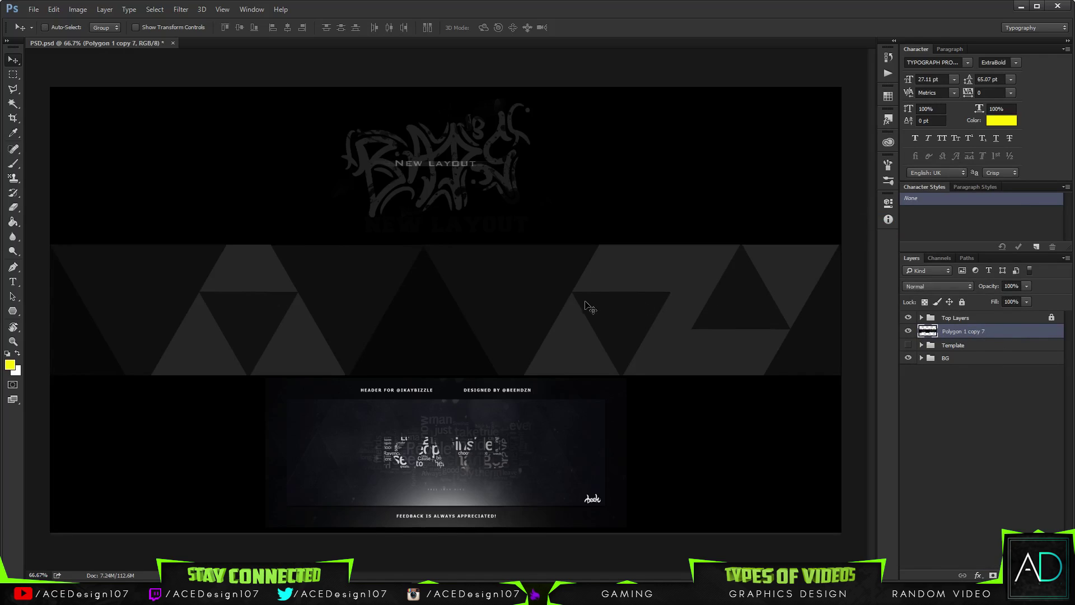
Show the rulers and drag guides to the band's top and bottom edges.
key(m)
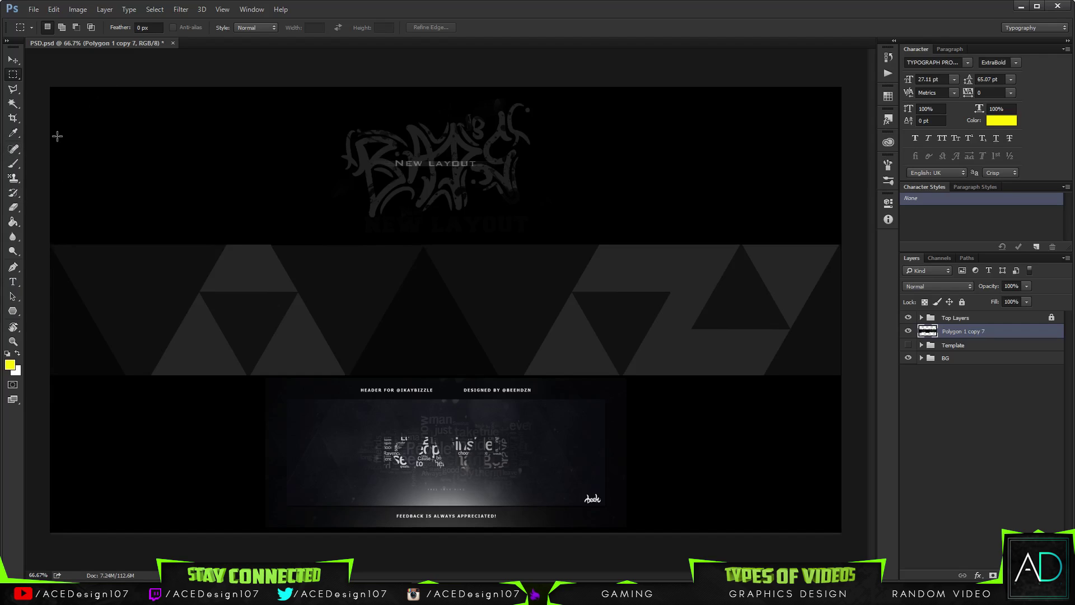
key(ctrl+r)
drag(251, 56, 308, 248)
drag(273, 52, 244, 381)
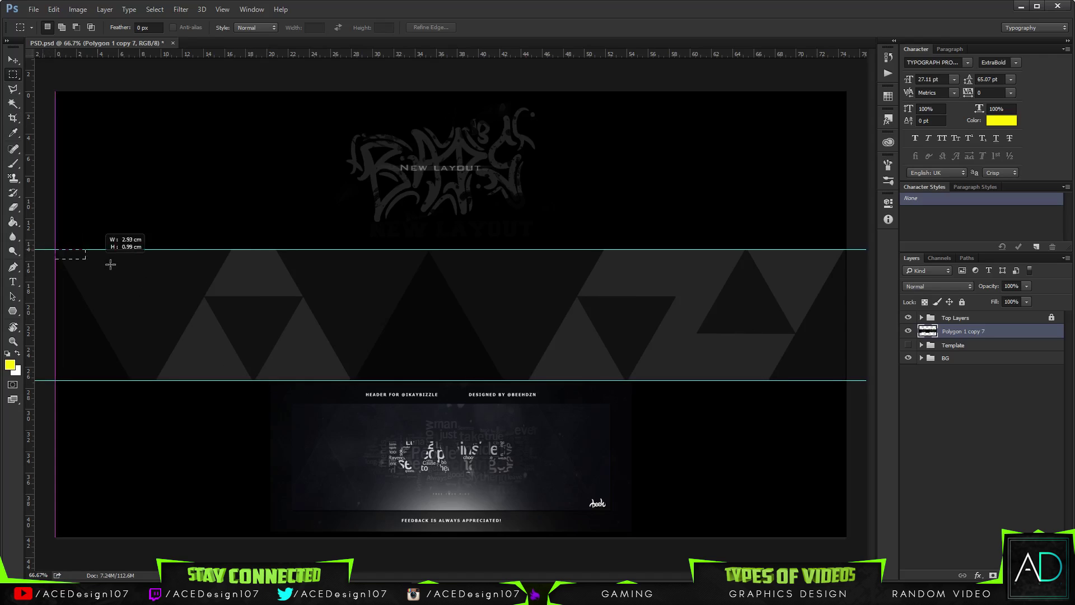
Select the band between the guides, invert the selection, undo a trial delete, and deselect.
drag(132, 269, 854, 375)
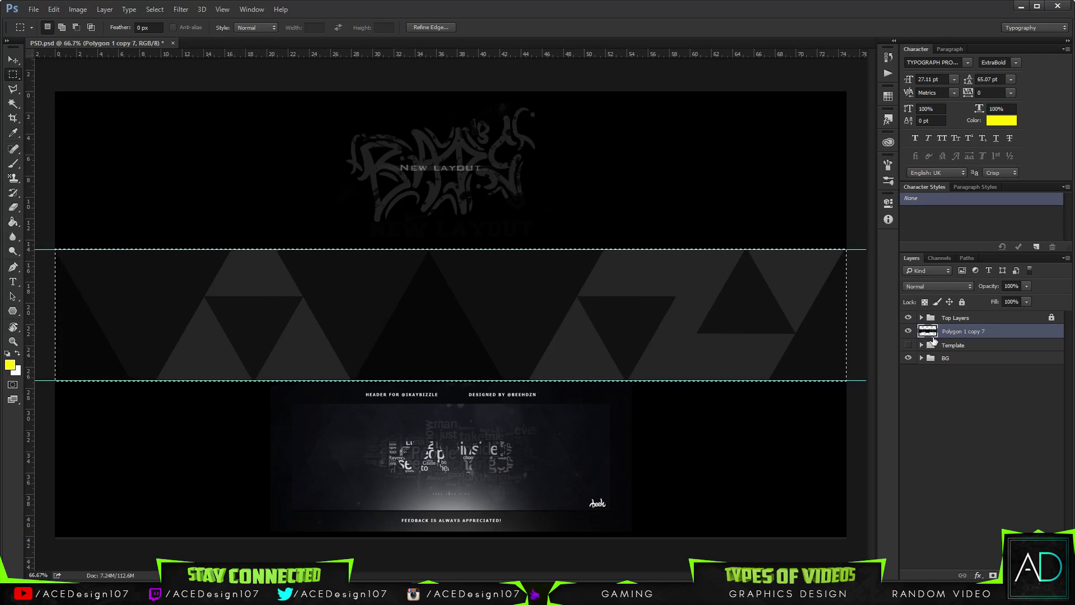
key(ctrl+shift+i)
key(Delete)
key(ctrl+z)
click(909, 331)
key(ctrl+d)
click(910, 333)
click(910, 333)
Try moving the triangle band down, undo it, and check the Top Layers group.
key(v)
drag(621, 301, 616, 336)
key(ctrl+z)
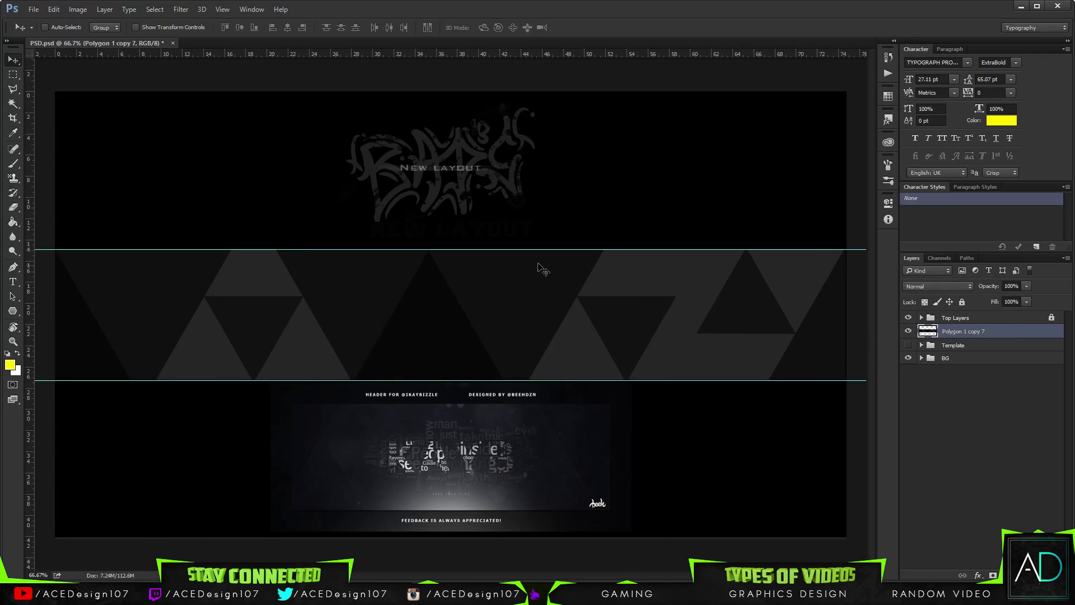
click(920, 317)
click(999, 348)
click(995, 334)
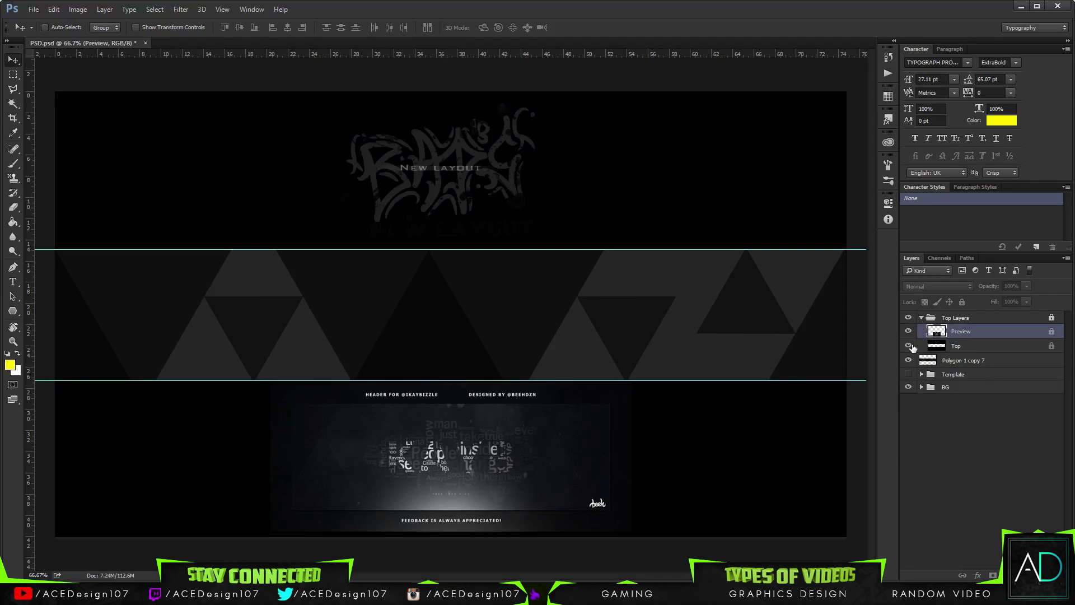
click(920, 317)
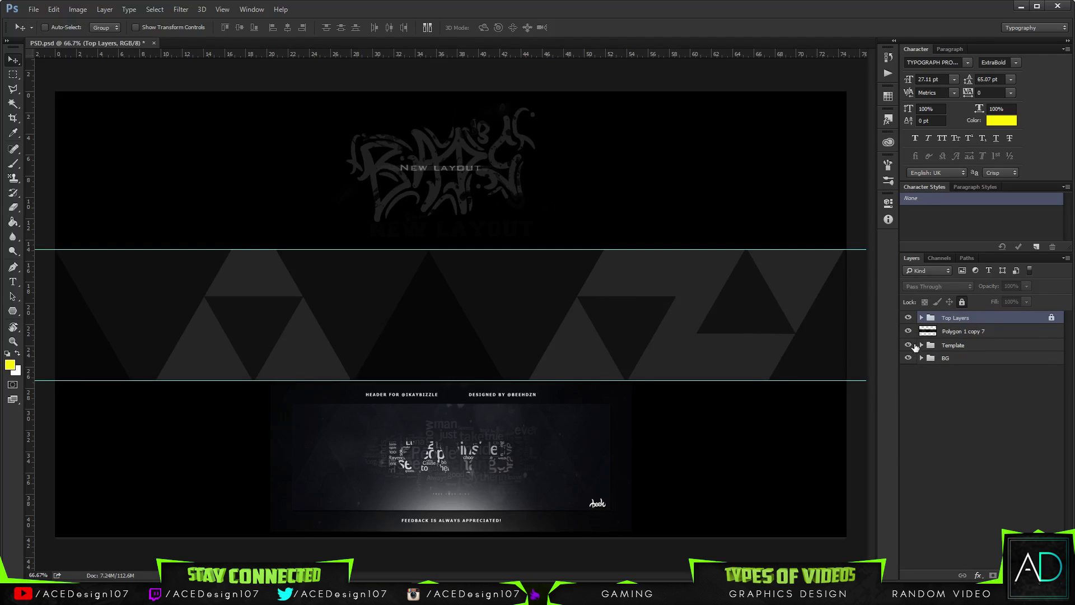
Rename the merged triangle layer to 'Triangles Background'.
click(921, 345)
click(921, 346)
click(979, 334)
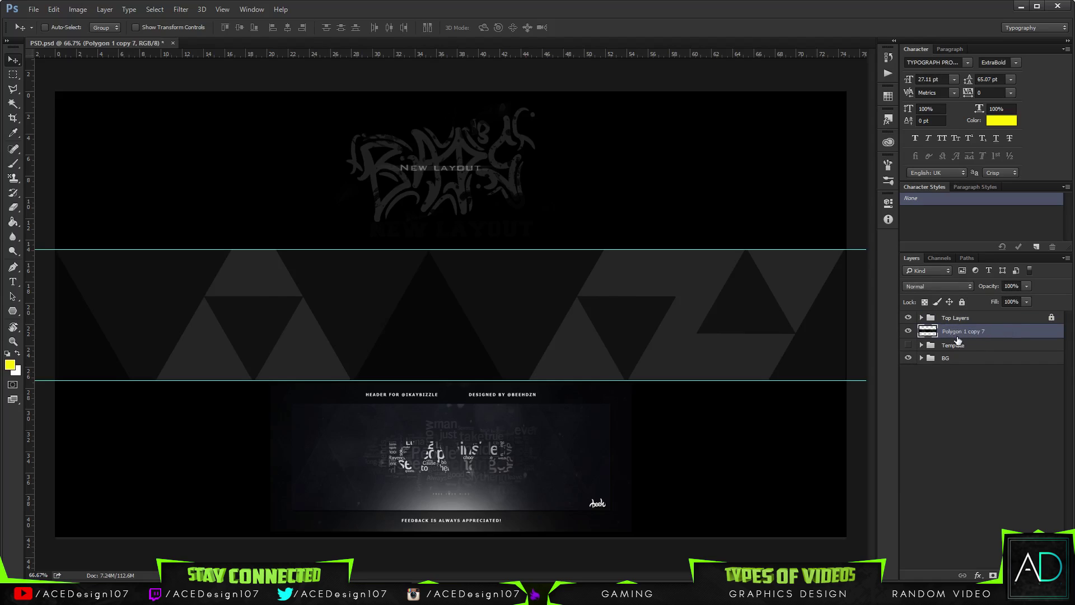
double_click(959, 334)
text(Triangles Background)
key(Return)
Set the Triangles Background layer's opacity to 21%.
click(1027, 286)
drag(989, 296, 982, 297)
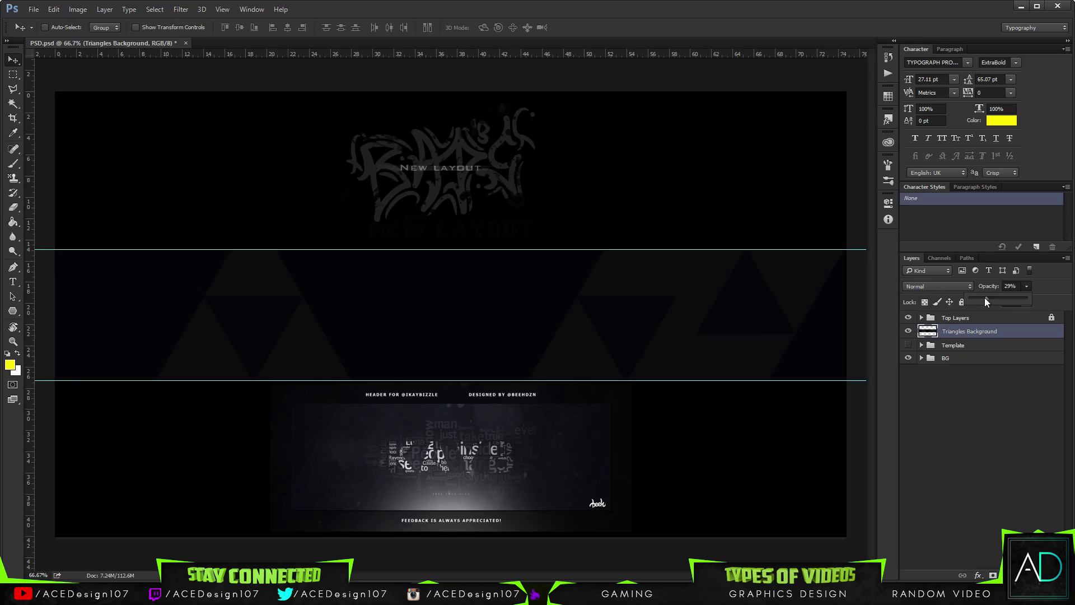
click(1015, 286)
text(21)
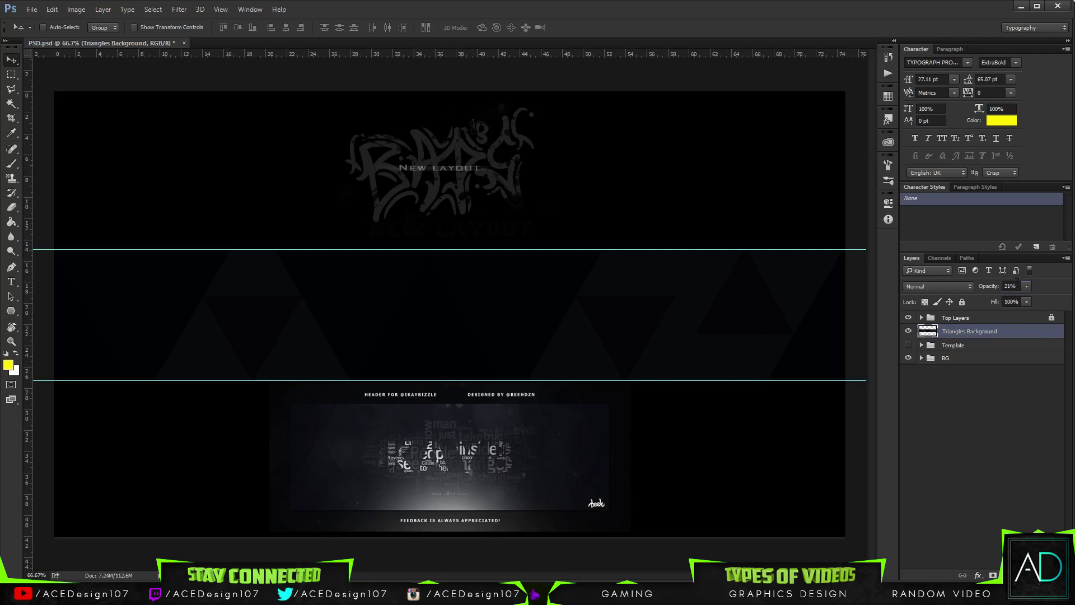
Create Layer 4 and fill it with grey Render Clouds after resetting colours to black and white.
key(ctrl+shift+n)
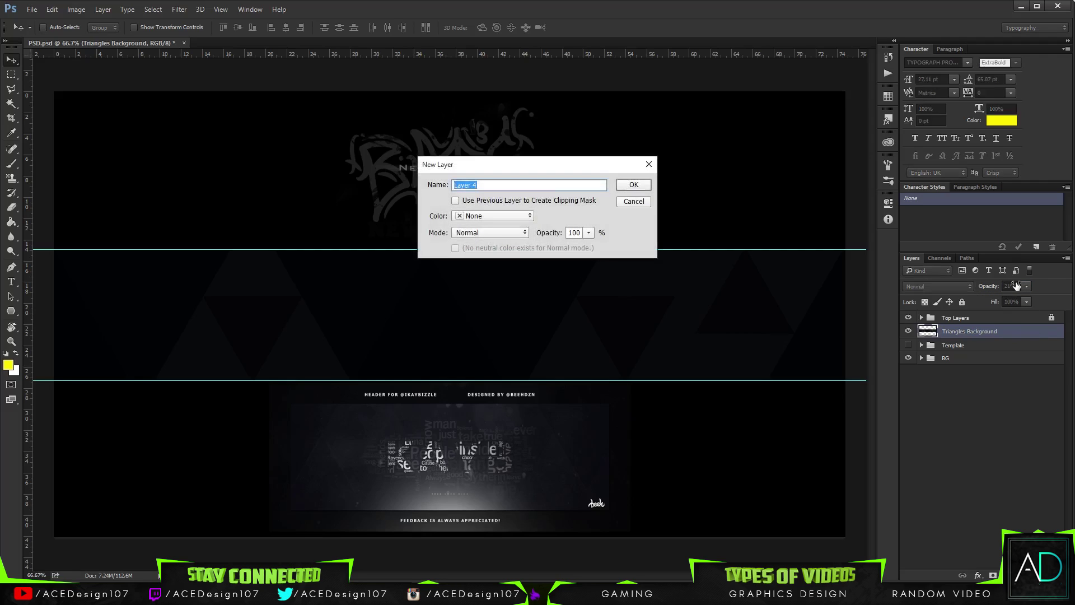
key(Return)
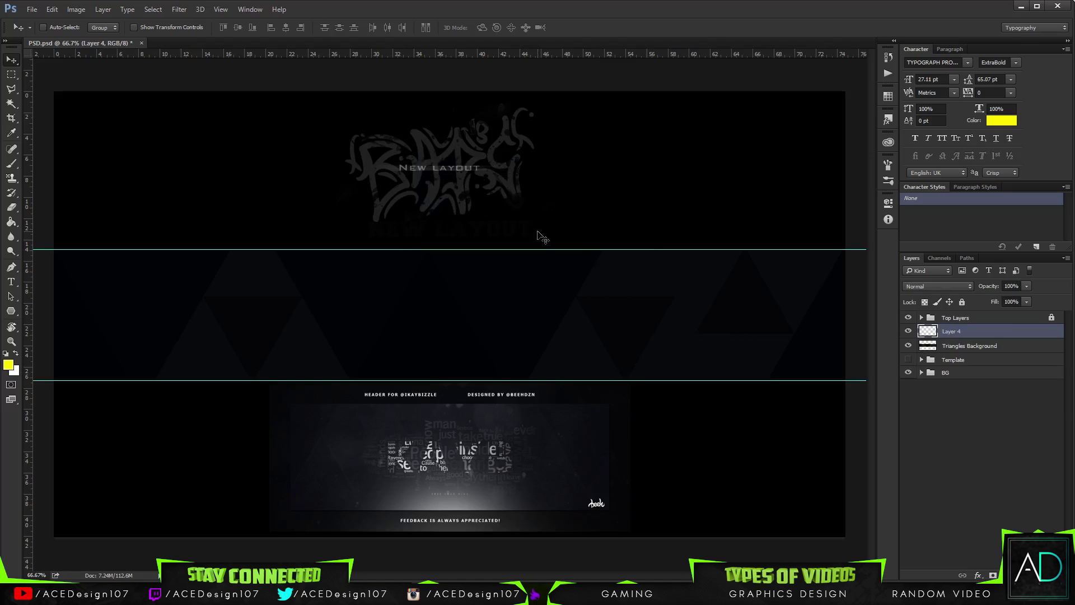
click(179, 10)
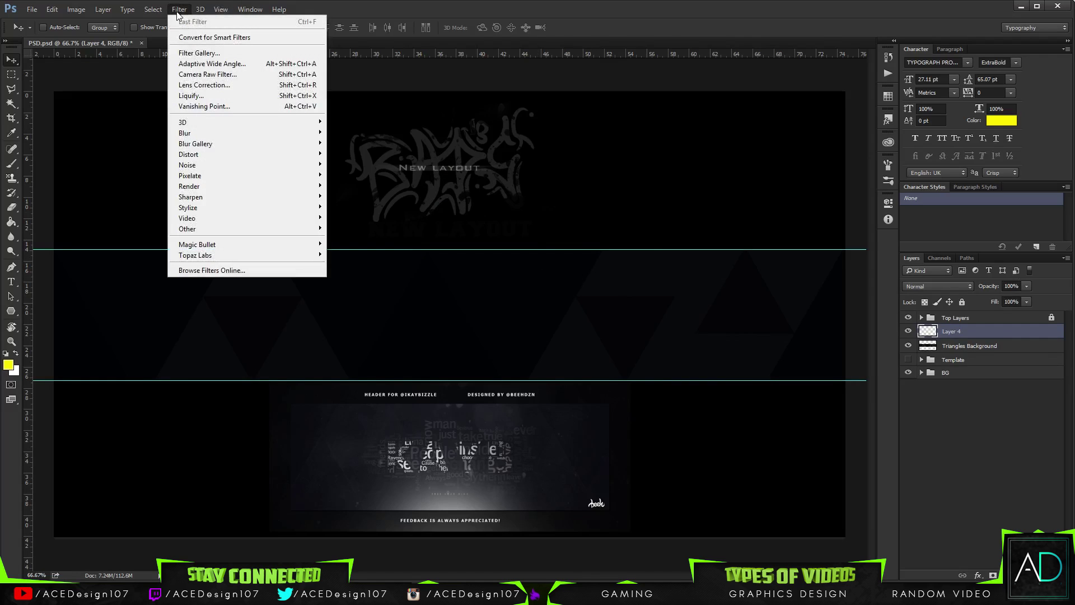
mouse_move(193, 186)
click(350, 224)
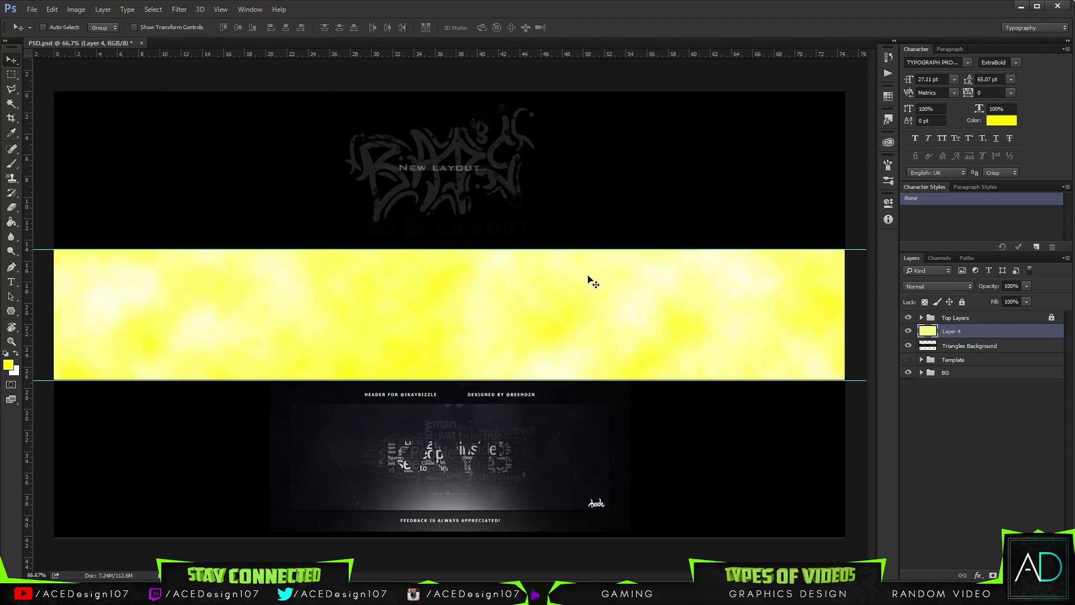
key(ctrl+z)
click(6, 355)
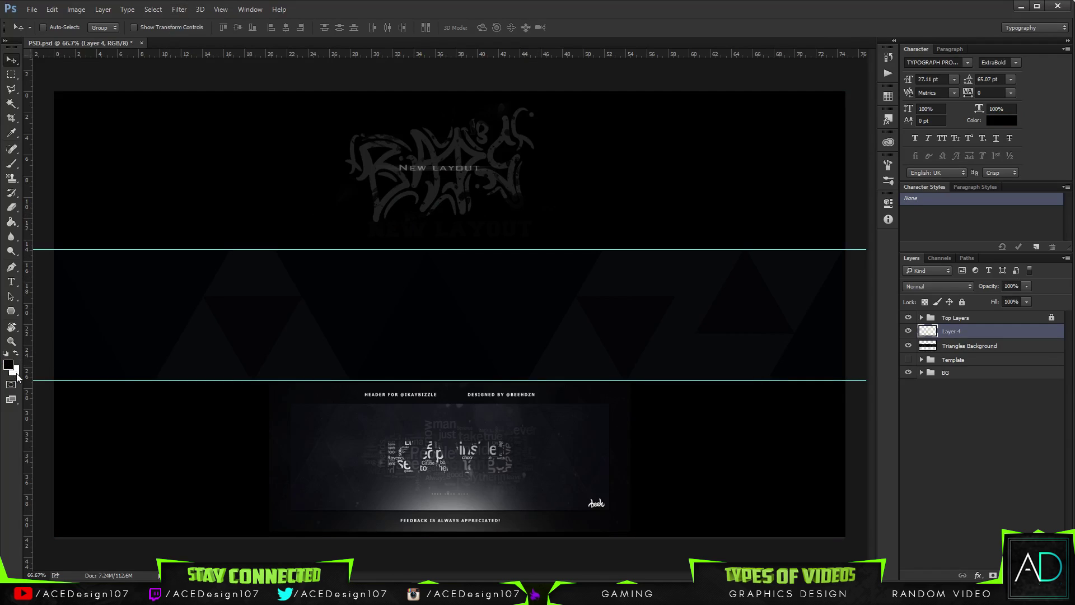
click(179, 9)
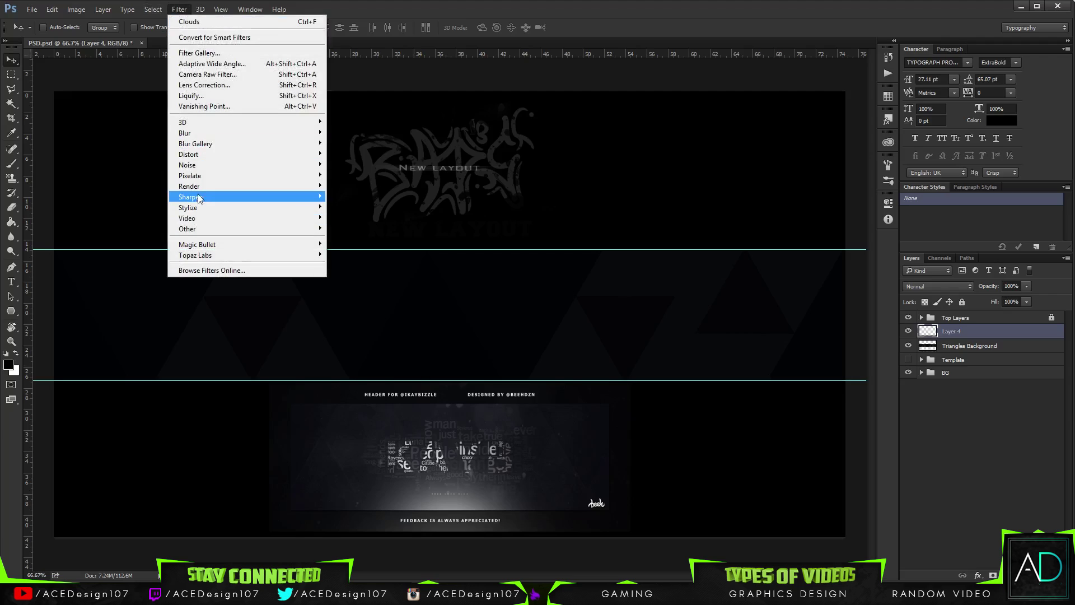
mouse_move(193, 186)
click(350, 222)
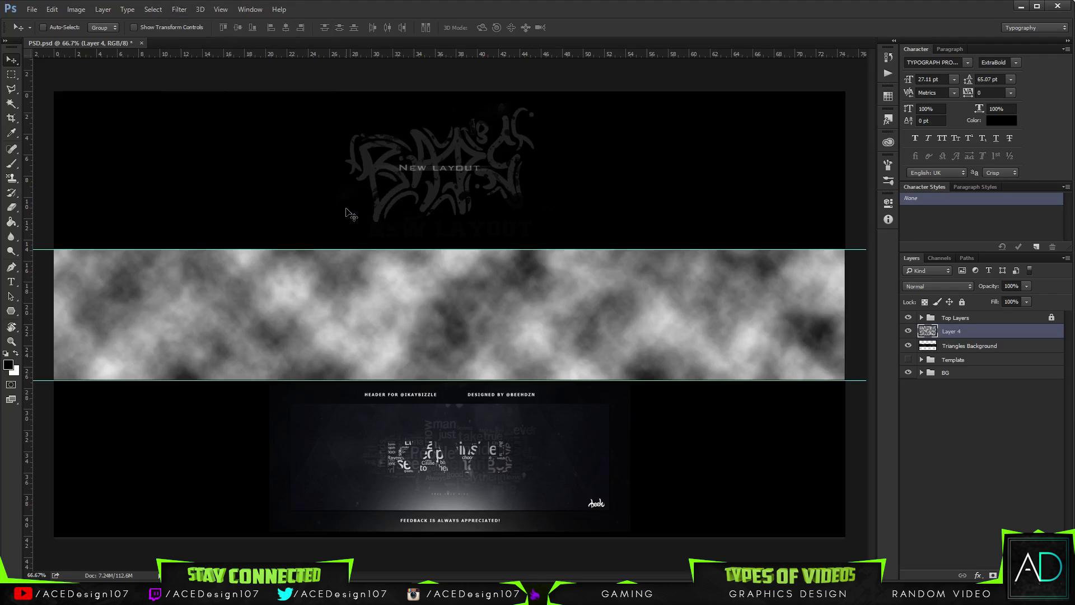
Try the cloud layer at lower opacity and in Overlay and Soft Light blend modes.
click(1027, 287)
drag(986, 297, 972, 303)
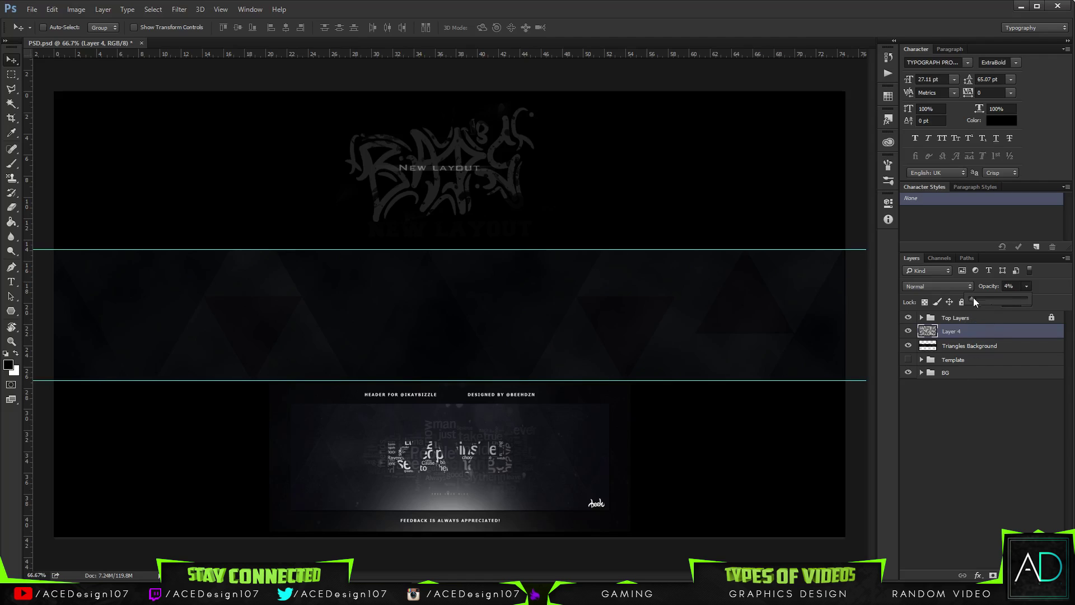
drag(1062, 302, 1062, 303)
click(949, 287)
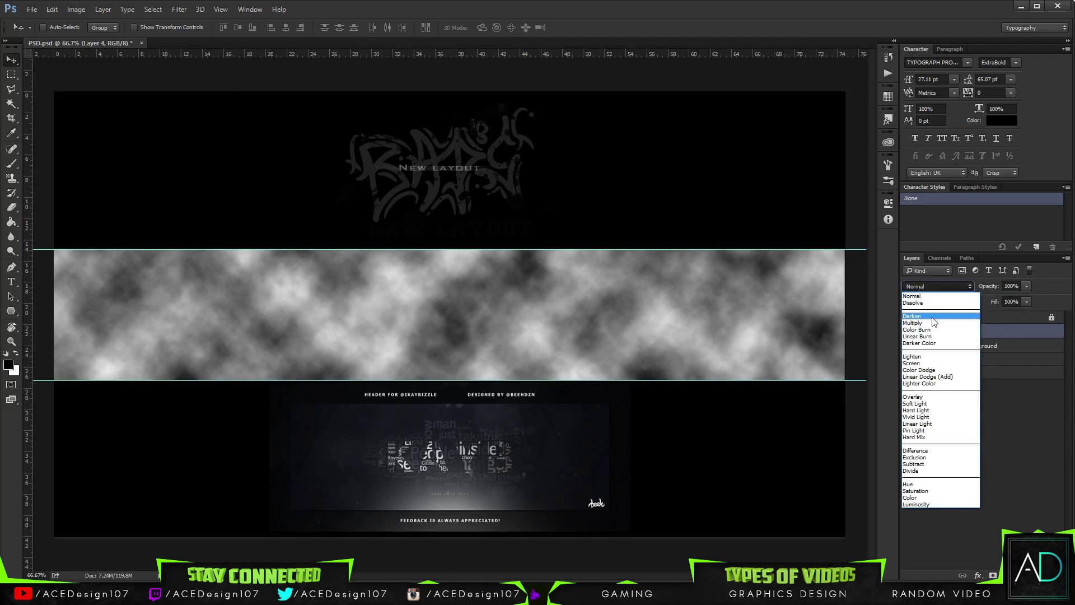
click(913, 396)
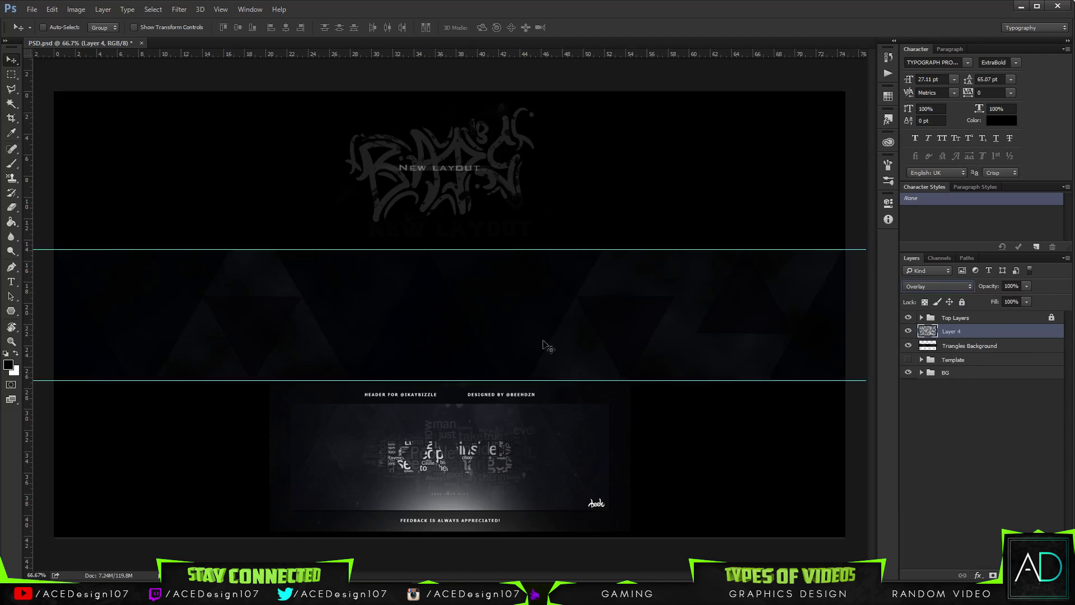
click(1027, 286)
click(923, 293)
click(924, 287)
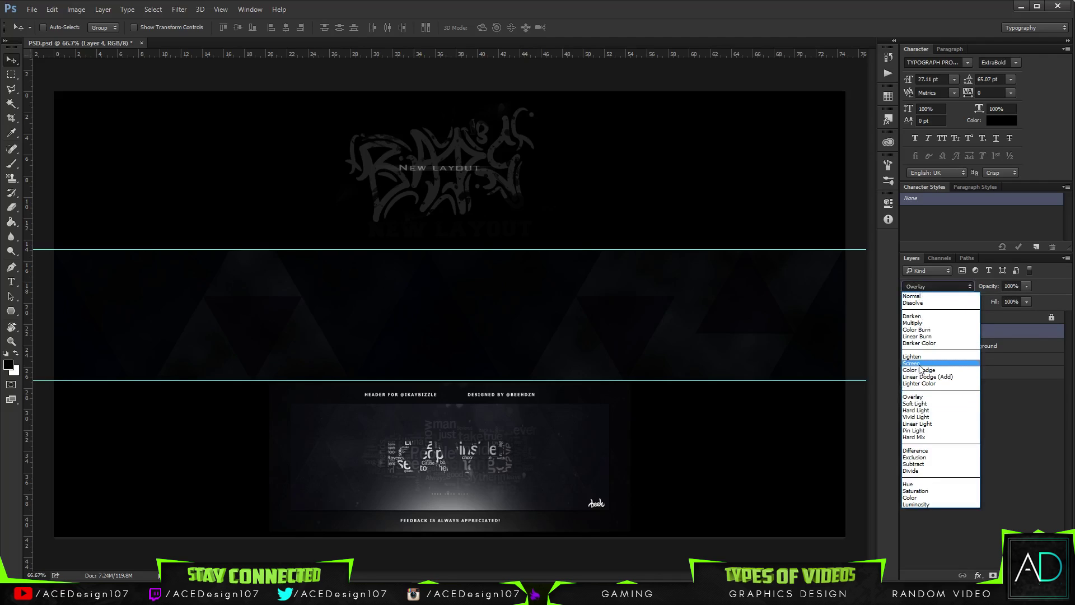
click(914, 403)
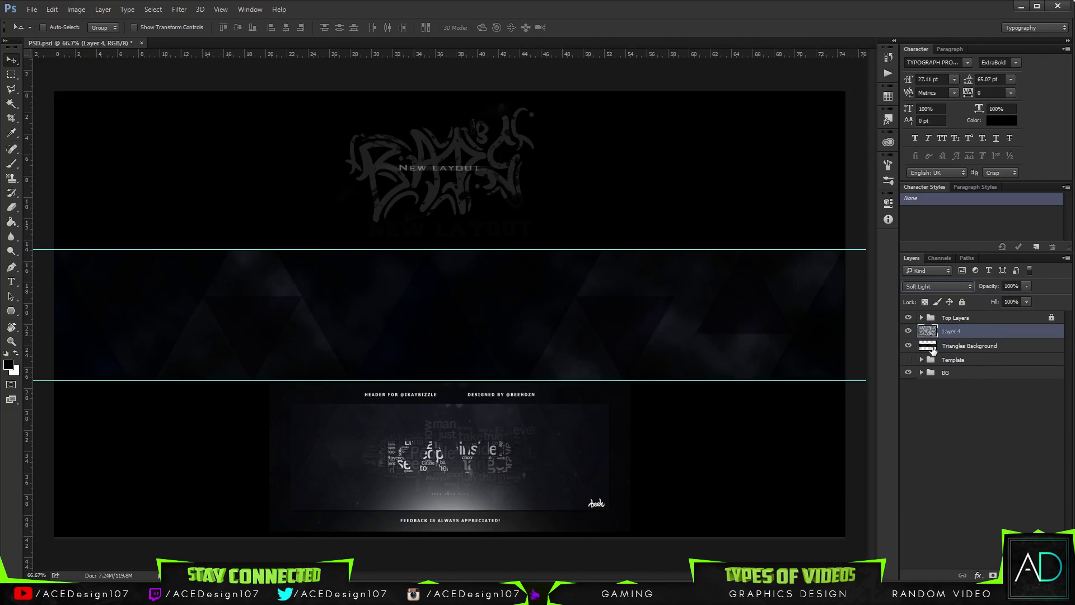
Set the cloud layer back to Normal blending at 4% opacity.
click(1027, 286)
drag(1002, 296, 980, 304)
click(934, 286)
click(923, 293)
drag(1022, 286, 966, 298)
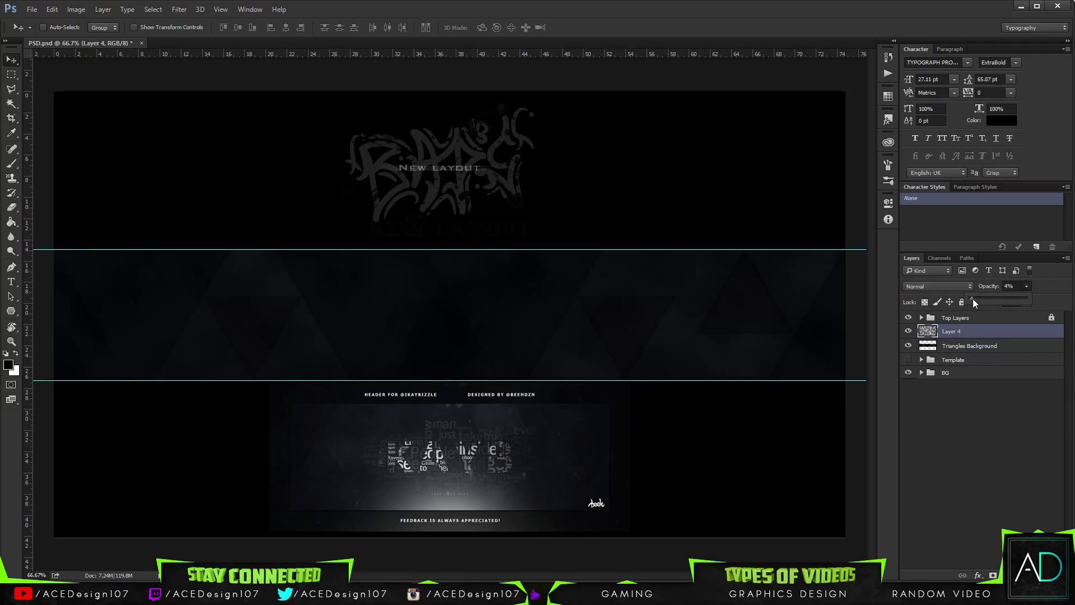
click(642, 5)
Open white-concrete-wall.jpg and drag it into the banner over the triangle band.
click(32, 10)
click(34, 32)
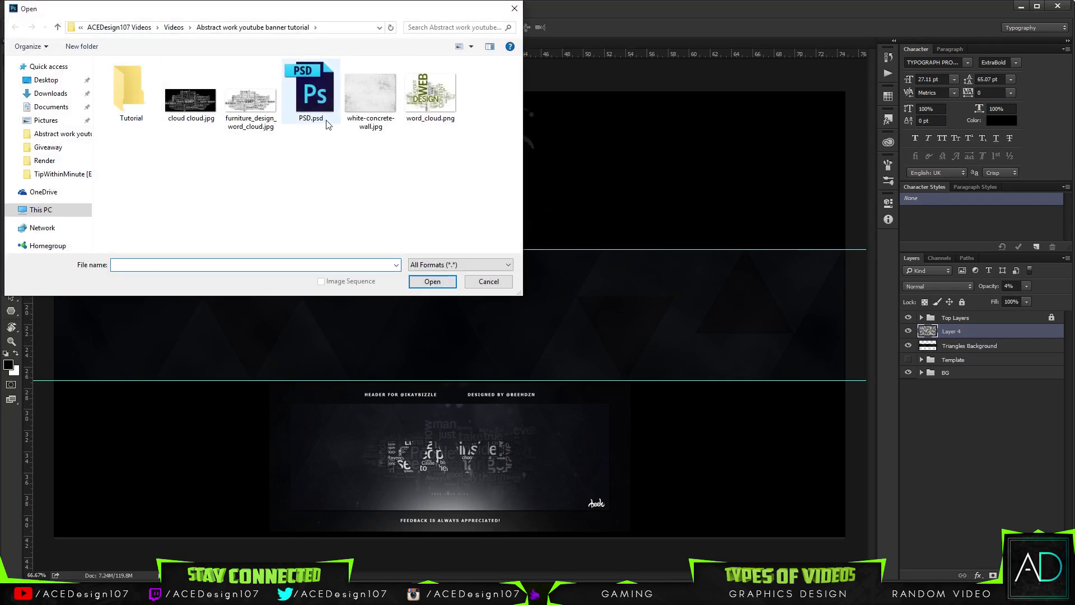
click(372, 115)
click(431, 281)
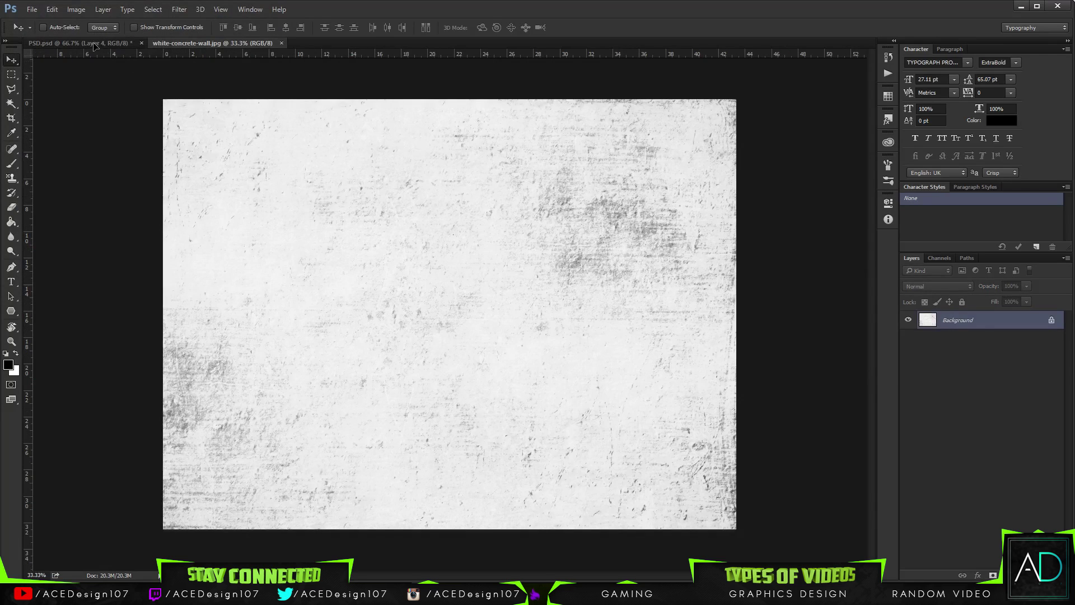
drag(95, 45, 249, 157)
drag(447, 409, 365, 363)
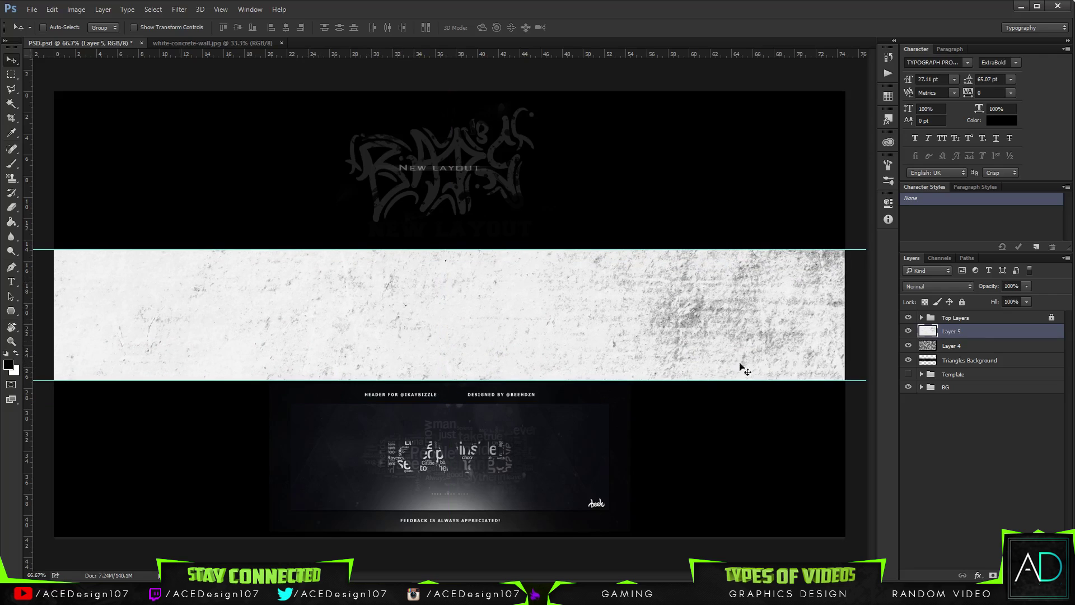
Try the concrete texture in Overlay mode at 25% opacity, then delete that layer.
click(921, 285)
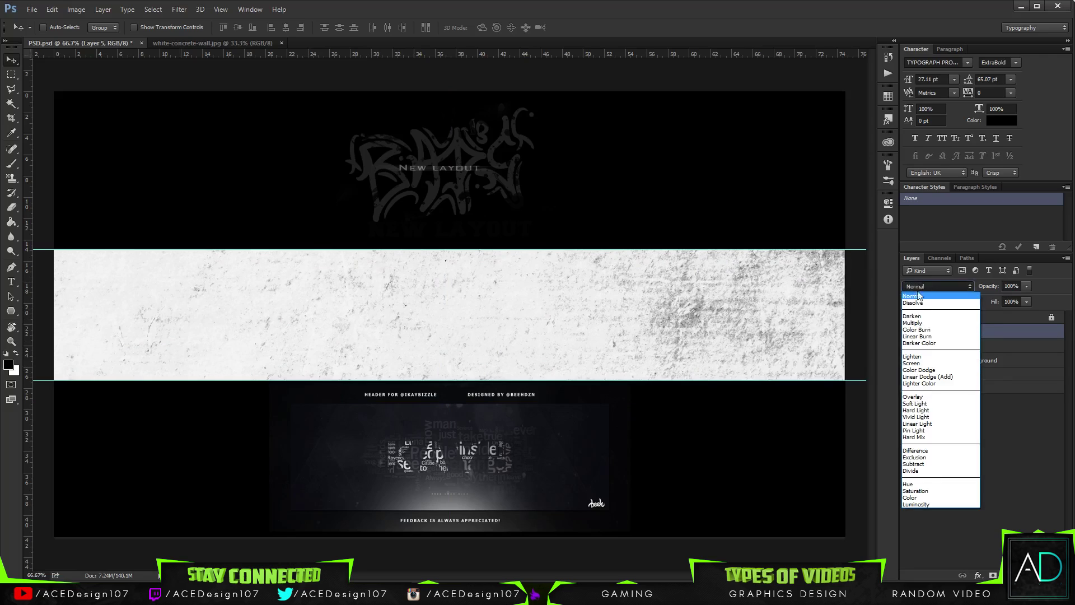
click(918, 397)
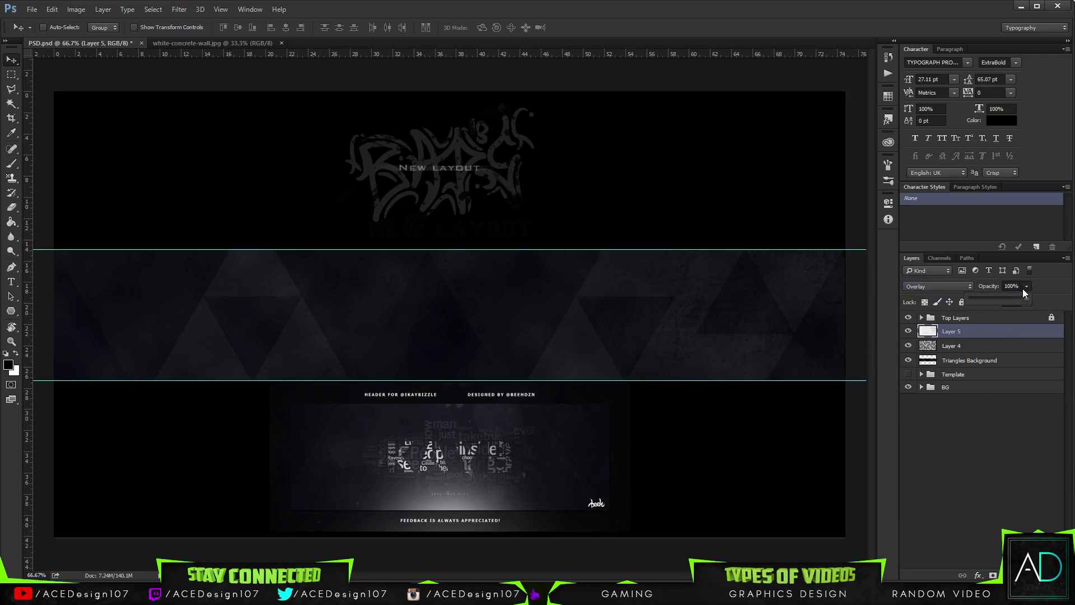
drag(1023, 288, 993, 296)
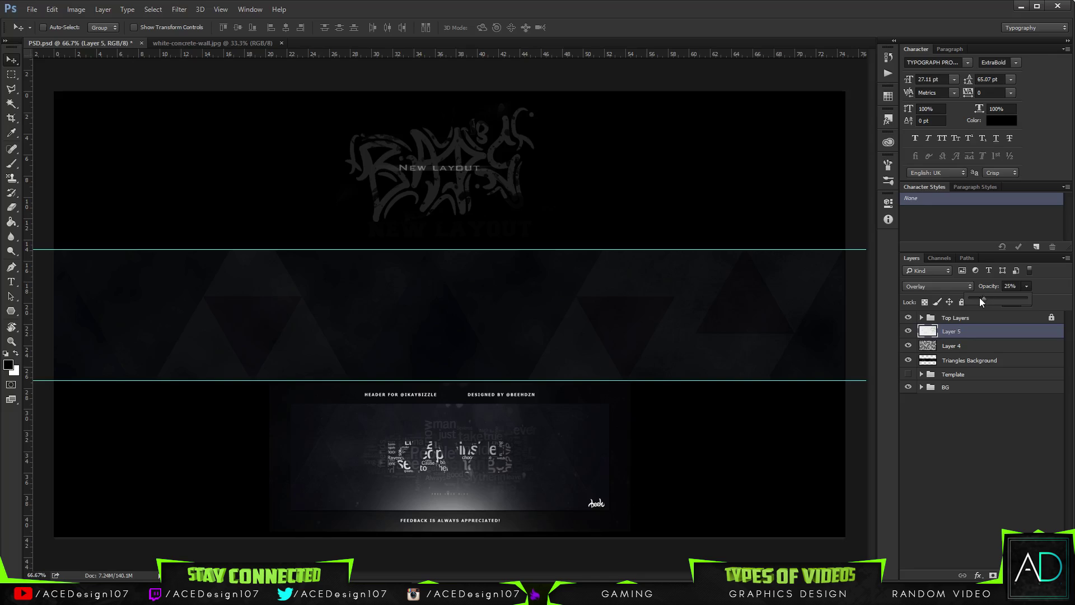
click(990, 339)
key(Delete)
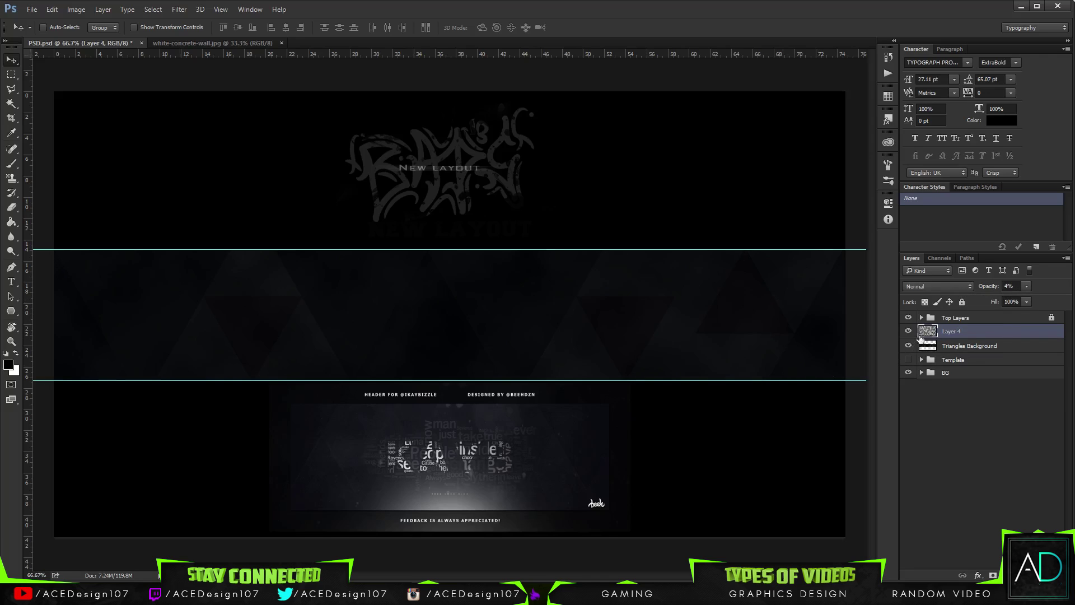
click(907, 332)
click(907, 331)
Show and expand the Template group, then drag layer 10 above Triangles Background.
click(999, 475)
click(908, 360)
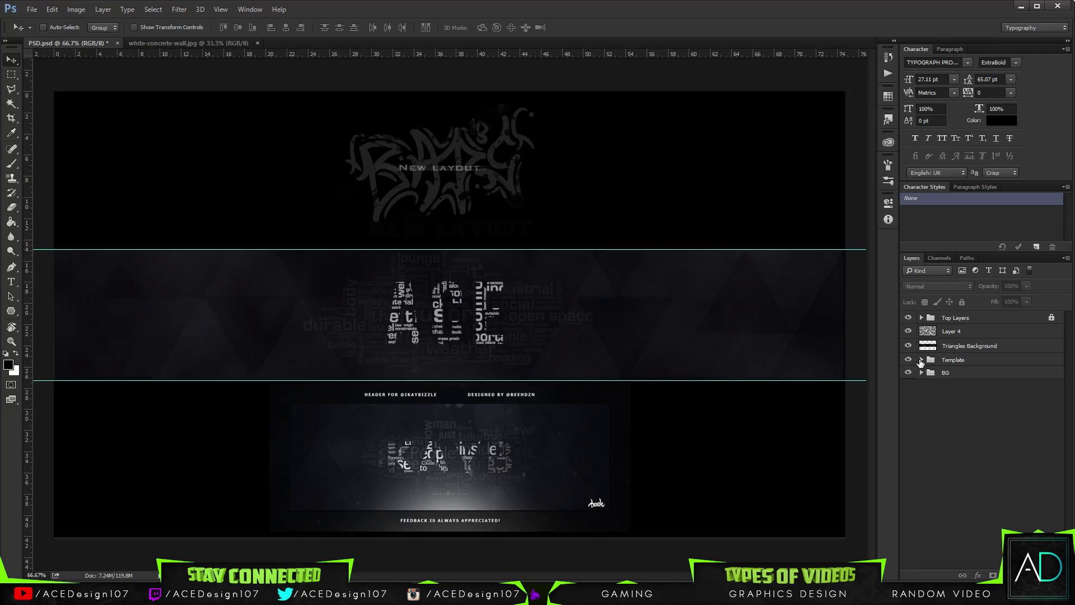
click(921, 360)
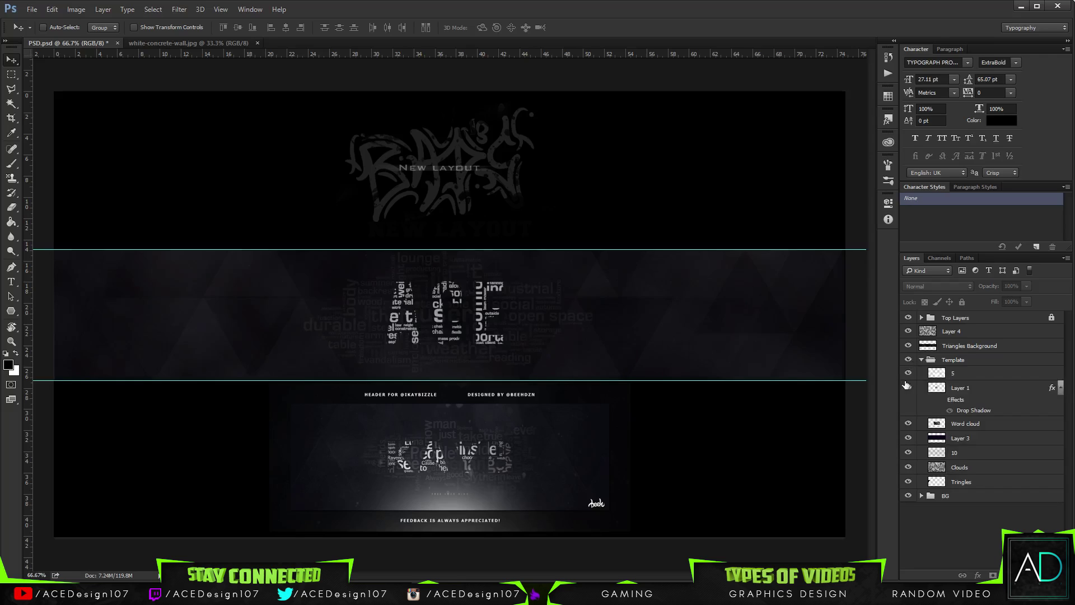
click(908, 453)
click(908, 453)
click(964, 453)
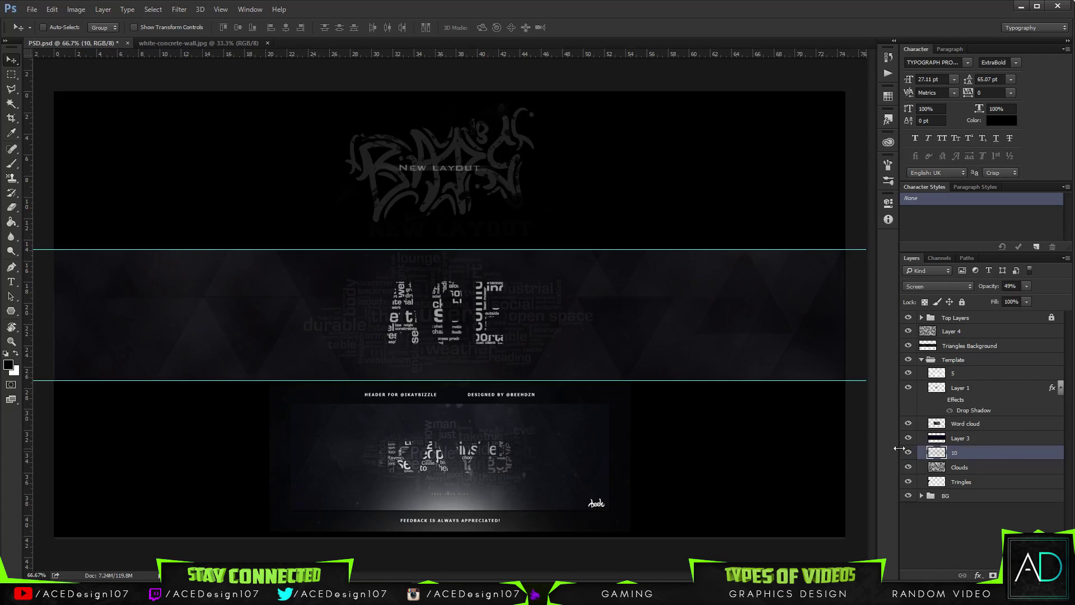
drag(944, 454, 958, 340)
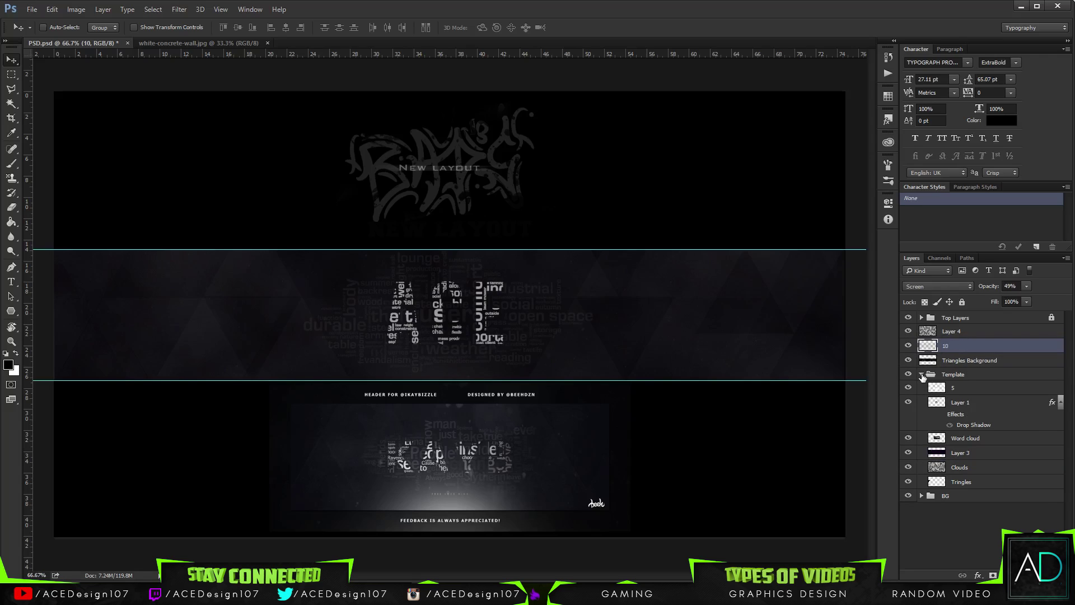
Collapse and hide the Template group, then select the Triangles Background layer.
click(922, 374)
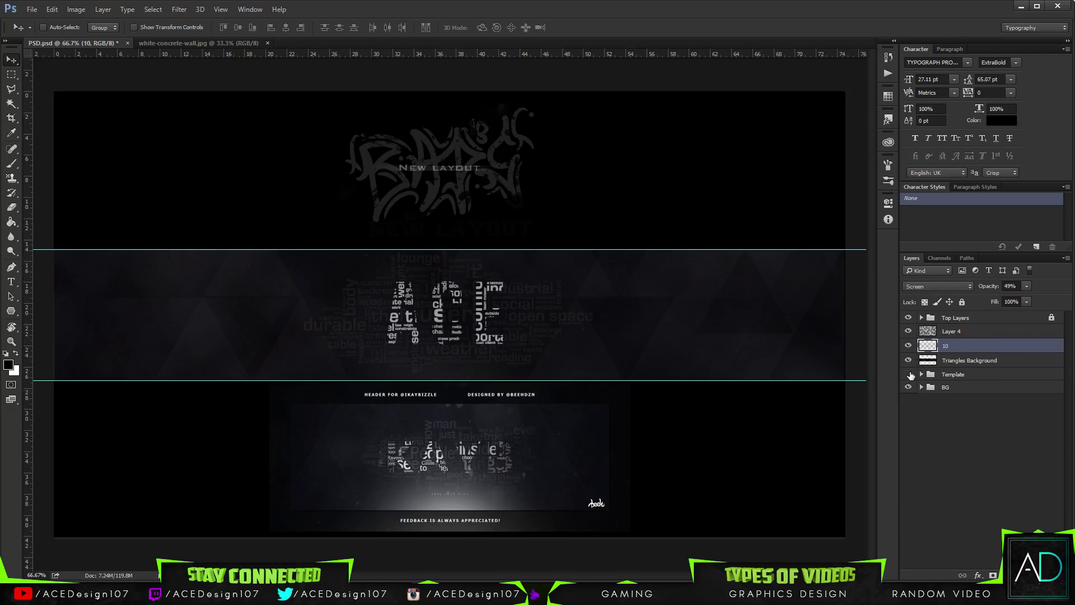
click(908, 374)
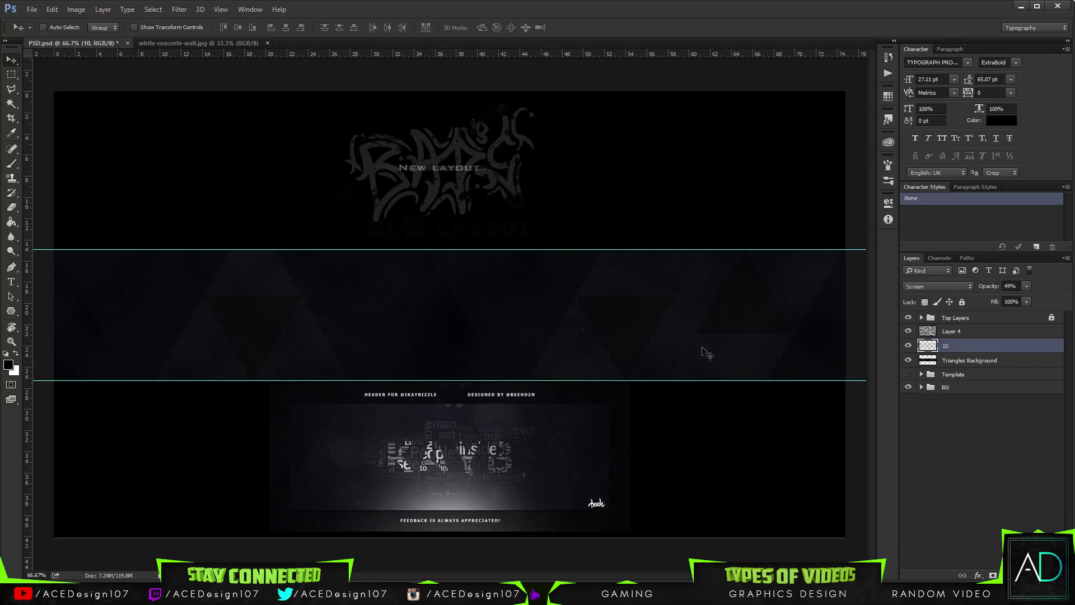
key(ctrl)
click(991, 360)
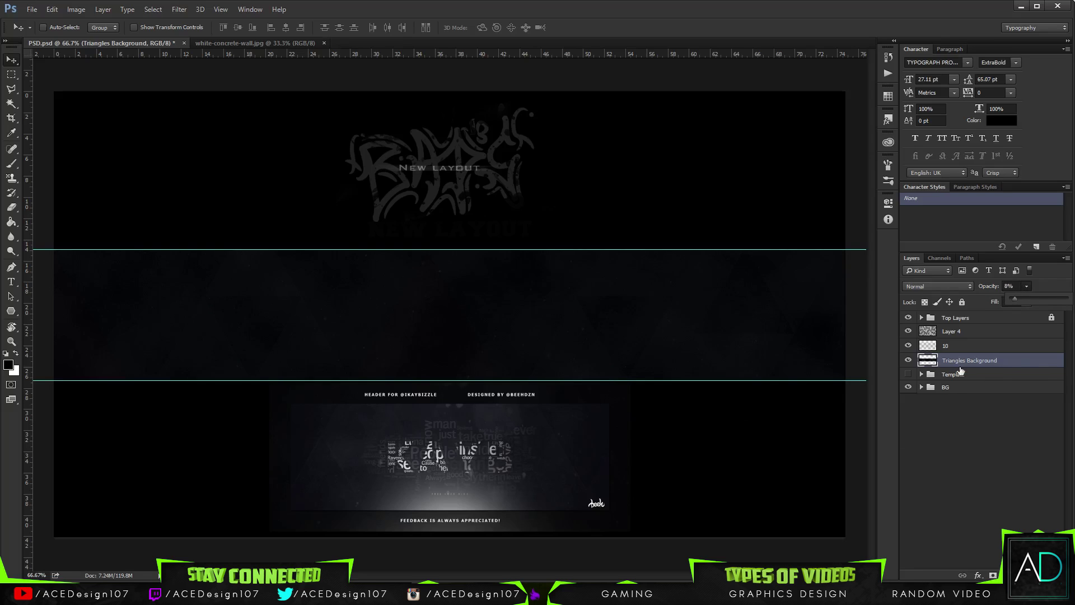
Add a new layer above Layer 4 and marquee the middle band between the guides.
click(1001, 335)
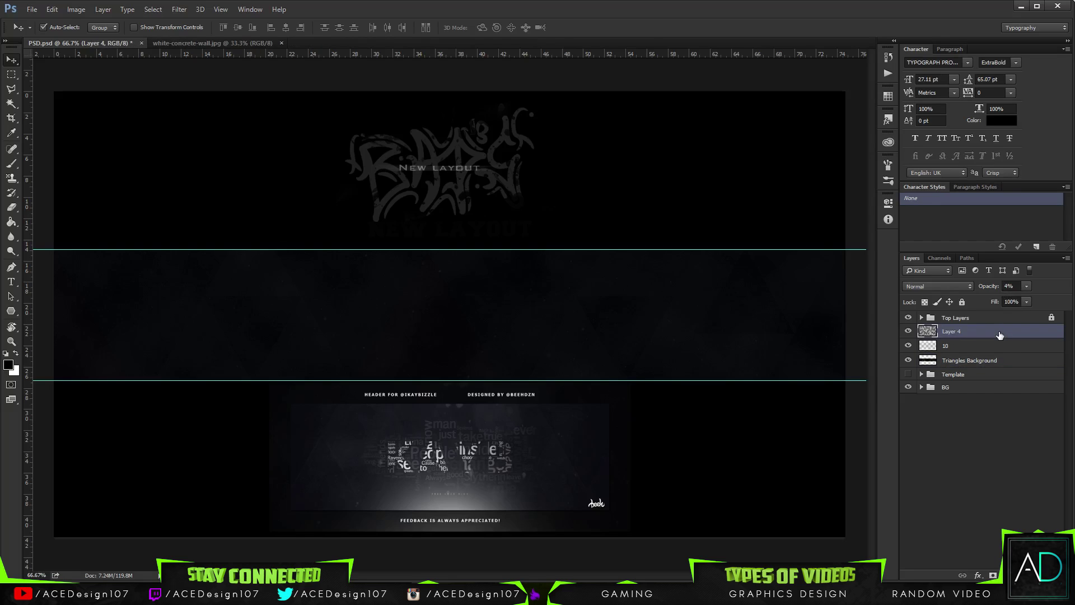
key(ctrl+shift+n)
key(Return)
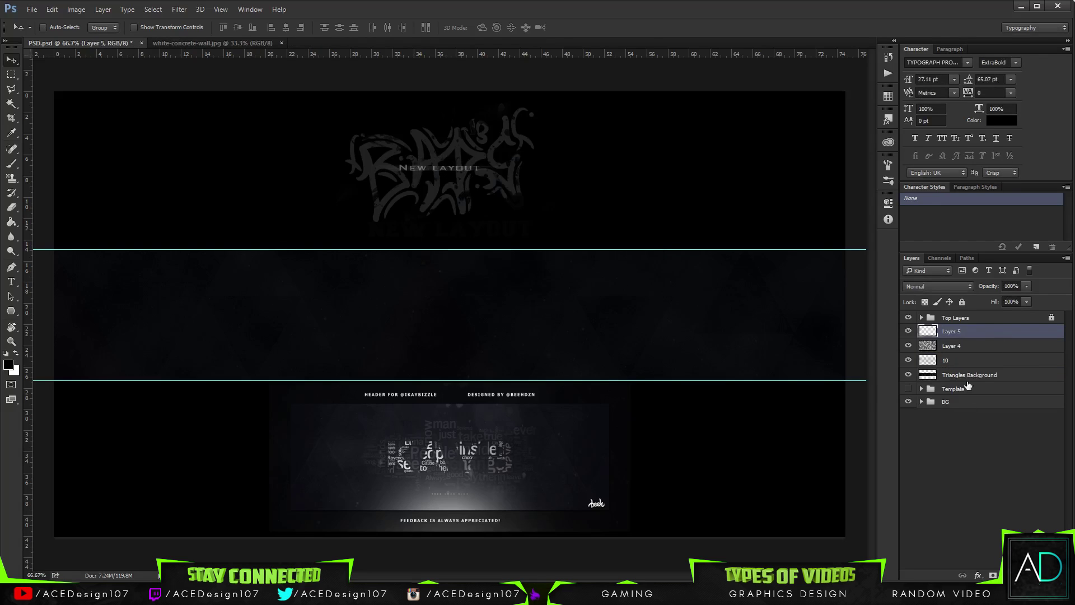
click(10, 76)
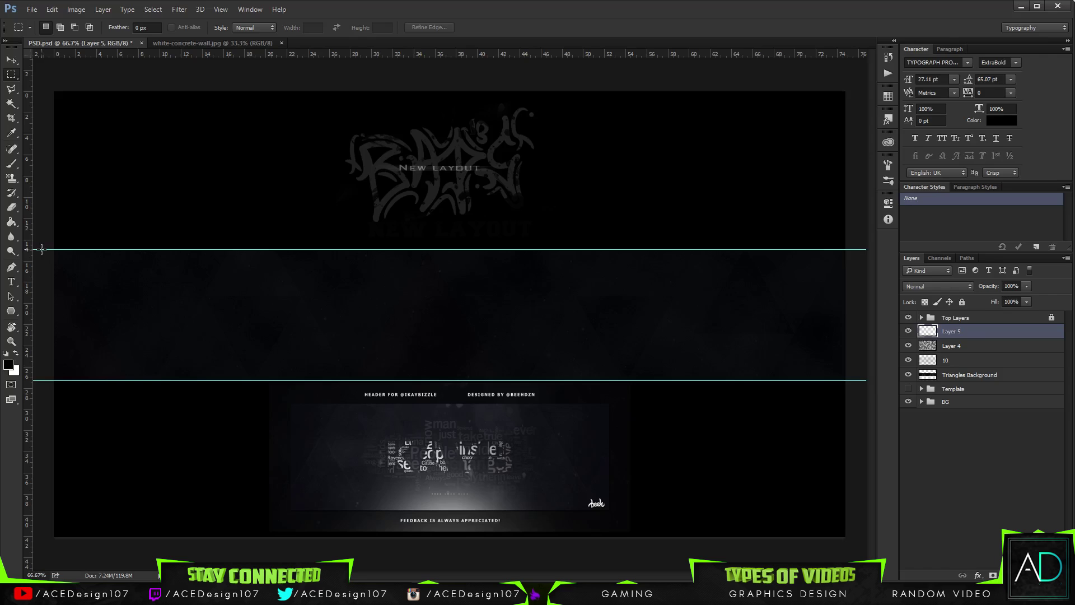
drag(41, 249, 860, 366)
key(ctrl+d)
drag(38, 249, 907, 370)
Set the foreground colour to bright purple #9c00ff.
click(8, 364)
click(881, 164)
drag(881, 167, 883, 159)
click(812, 154)
click(869, 127)
click(881, 159)
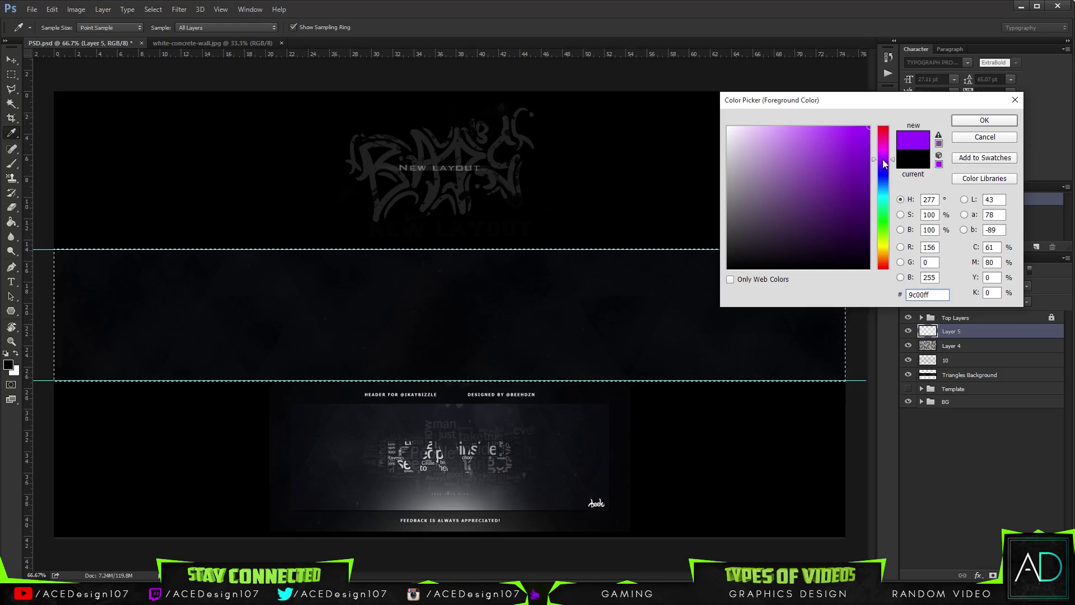
click(995, 121)
Fill the selected band with purple using the Paint Bucket Tool.
key(m)
key(g)
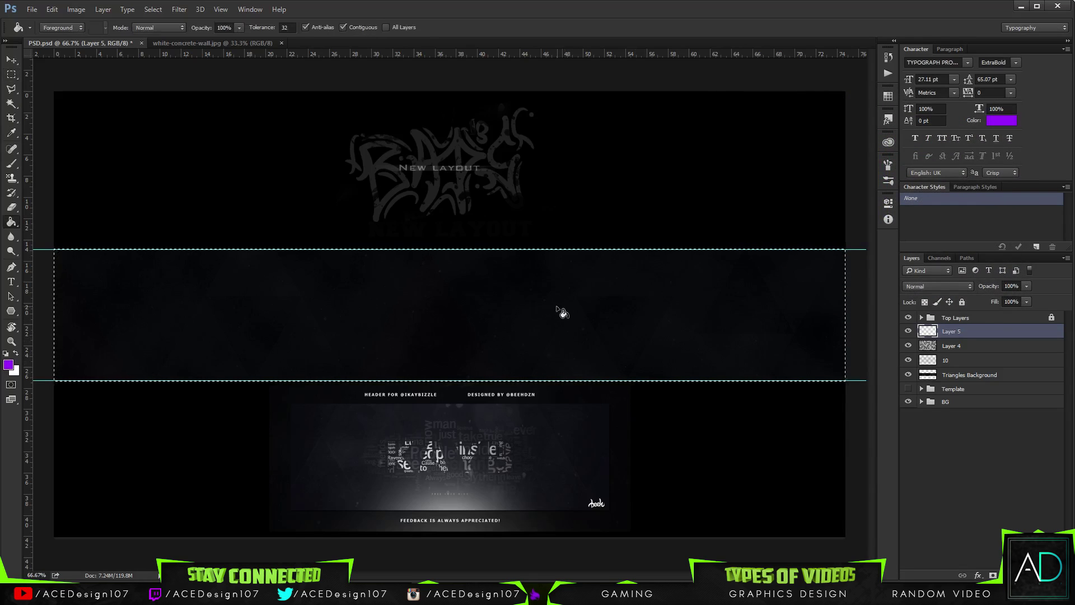
right_click(11, 222)
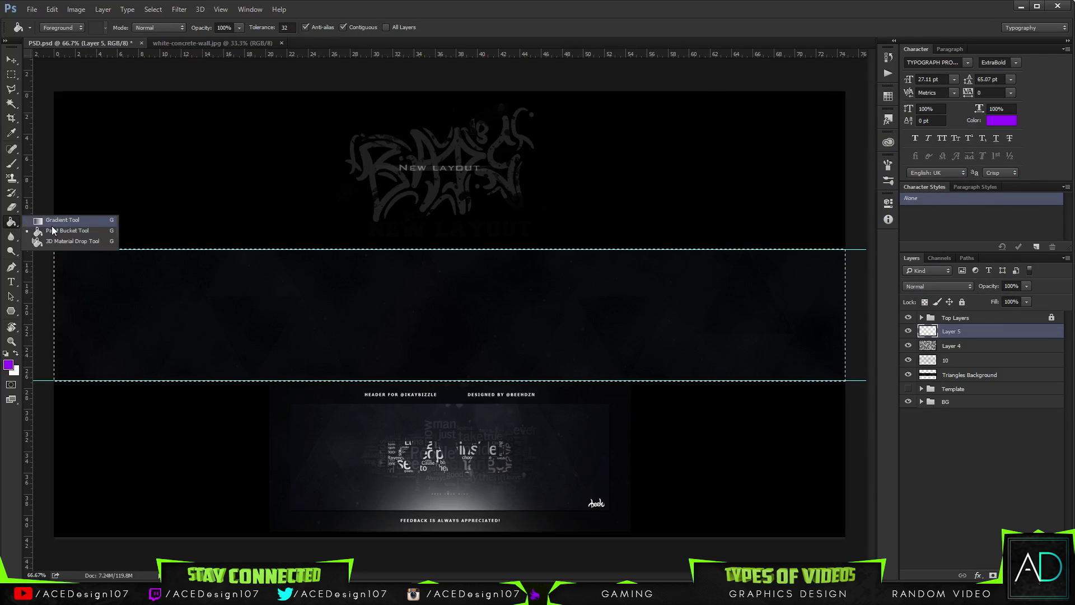
click(52, 232)
click(246, 302)
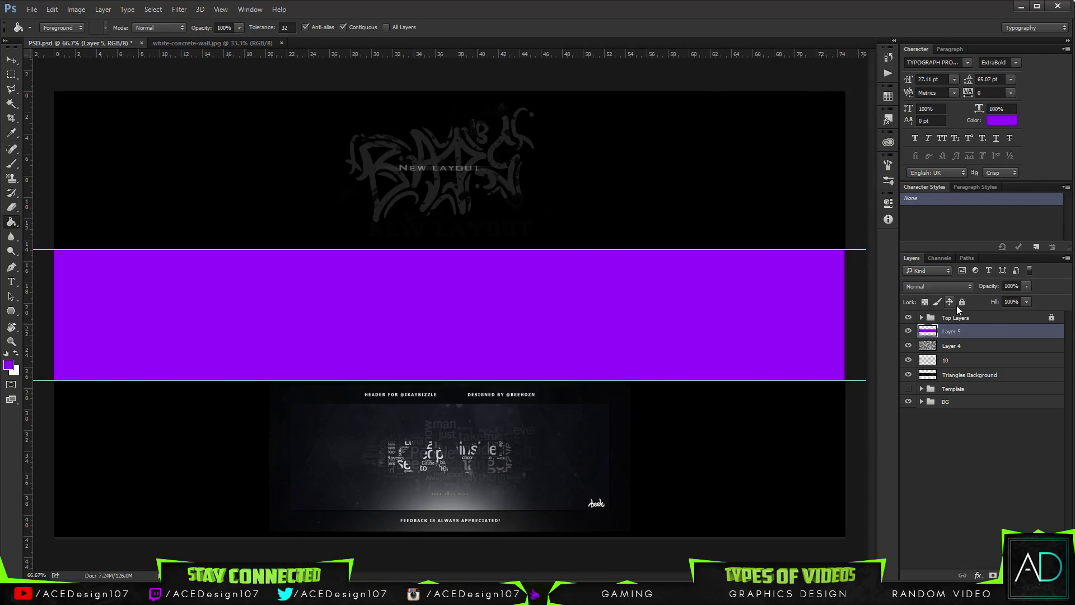
Fade Layer 5's purple band to 2% opacity and about 50% fill.
drag(1027, 286, 974, 303)
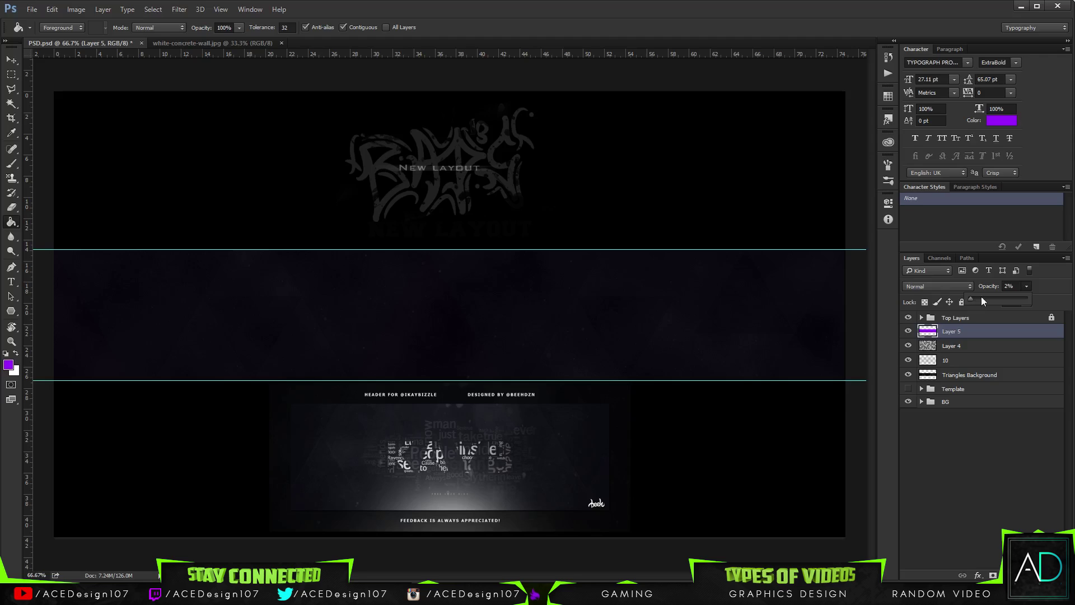
click(998, 442)
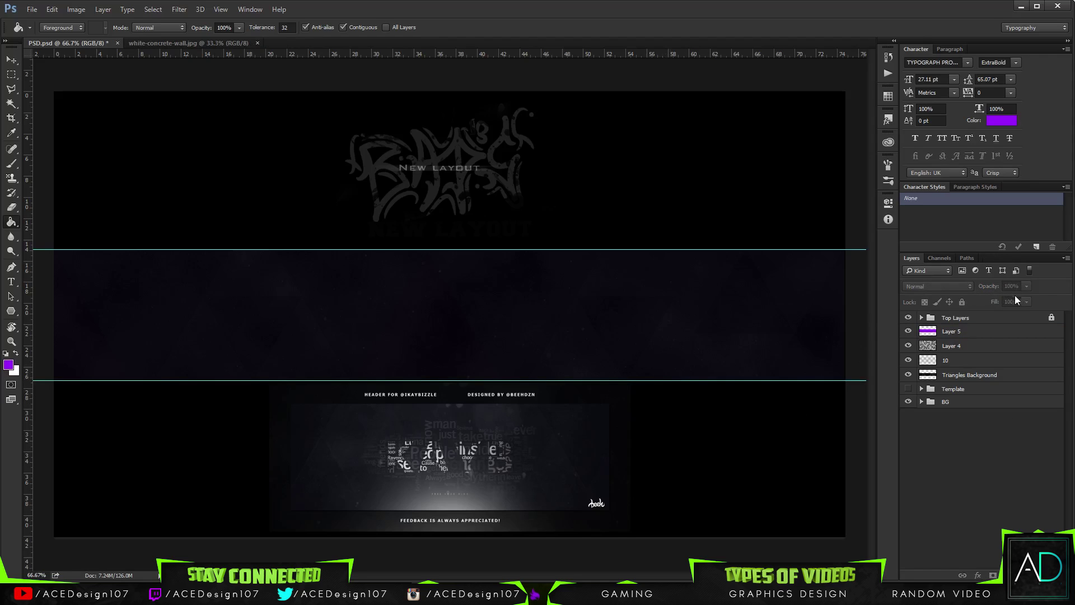
click(984, 332)
click(959, 441)
click(986, 339)
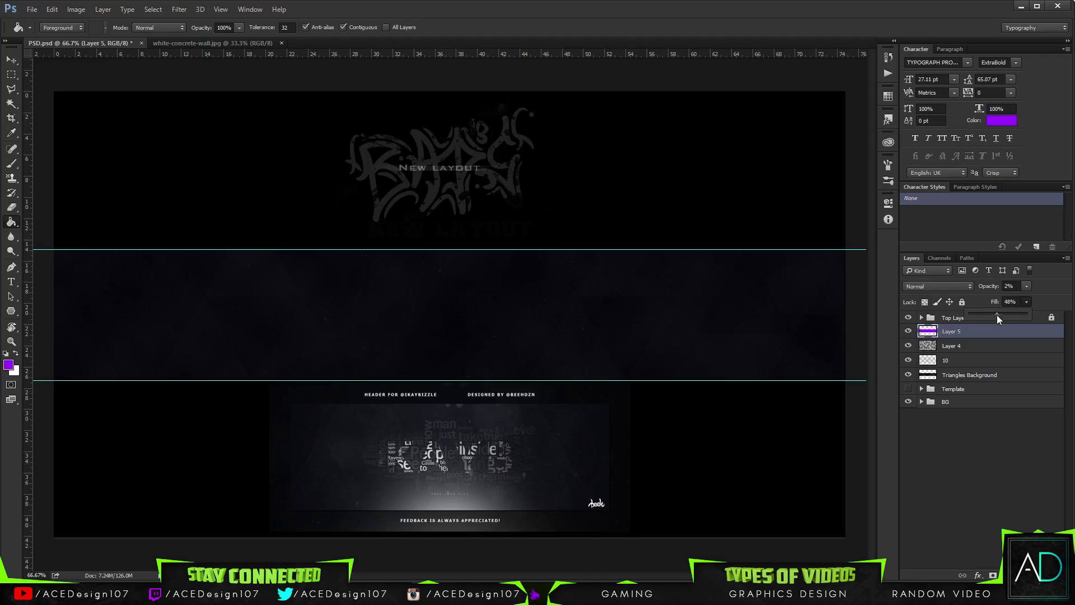
click(975, 474)
click(996, 334)
click(989, 408)
click(993, 335)
Open furniture_design_word_cloud.jpg as its own document.
click(31, 10)
click(35, 34)
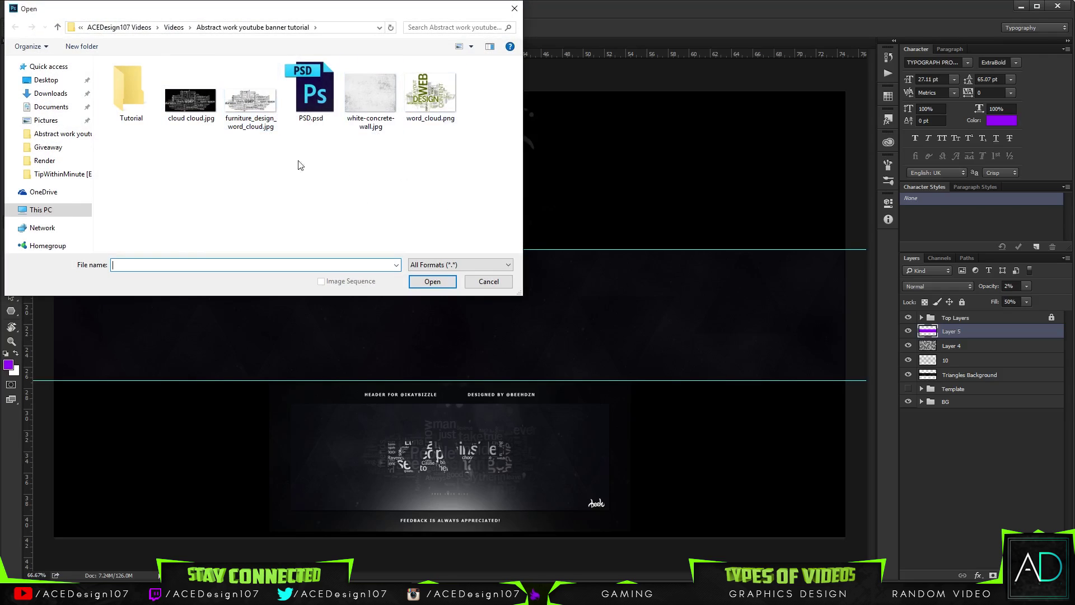
click(238, 122)
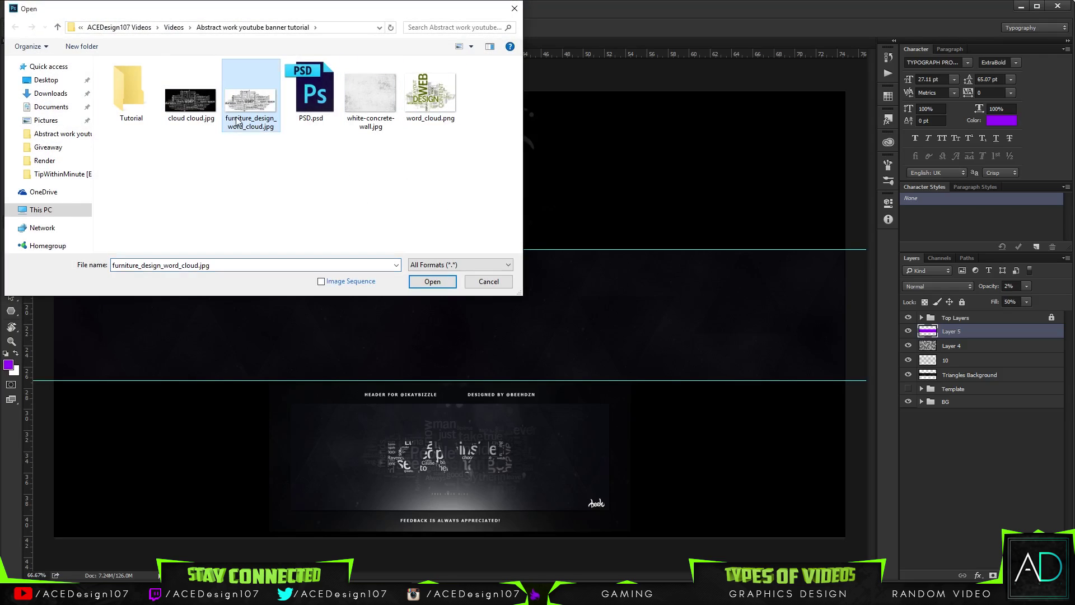
click(423, 285)
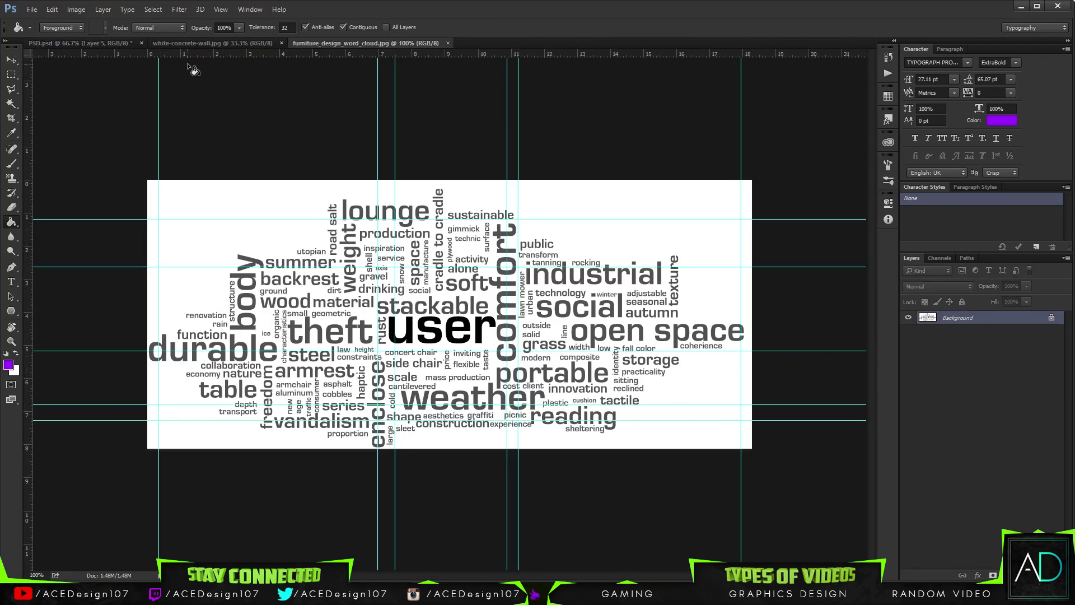
Clear all guides from the word cloud image and select the Move tool.
click(199, 9)
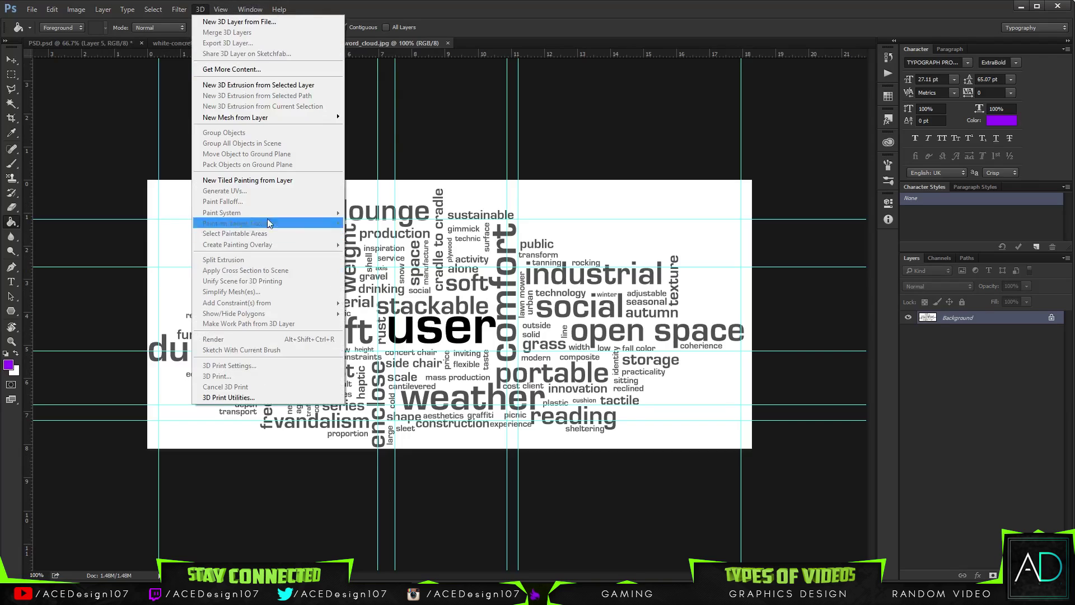
mouse_move(220, 10)
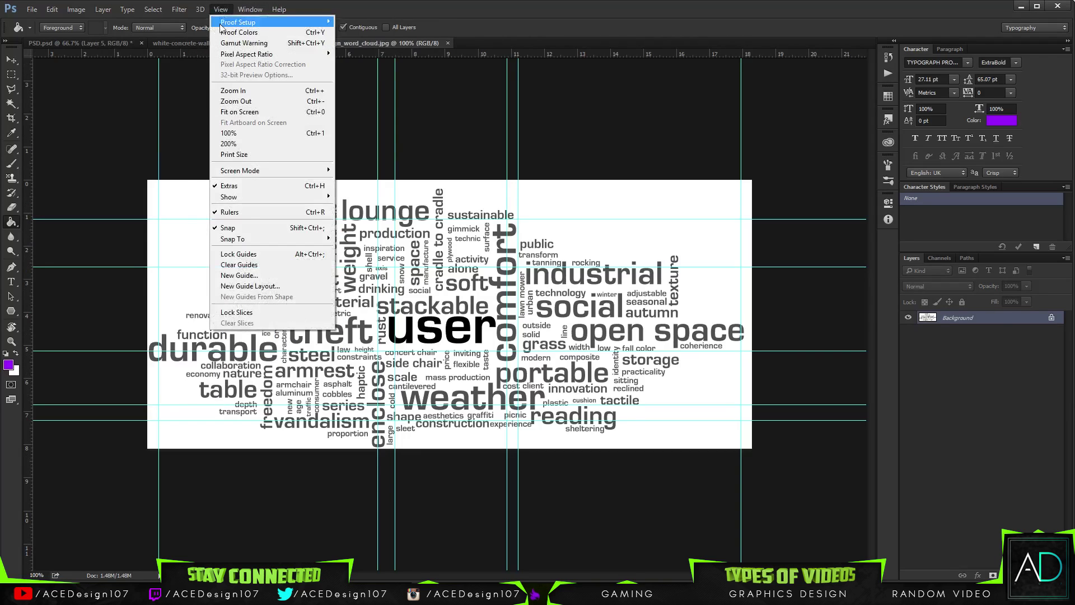
click(257, 265)
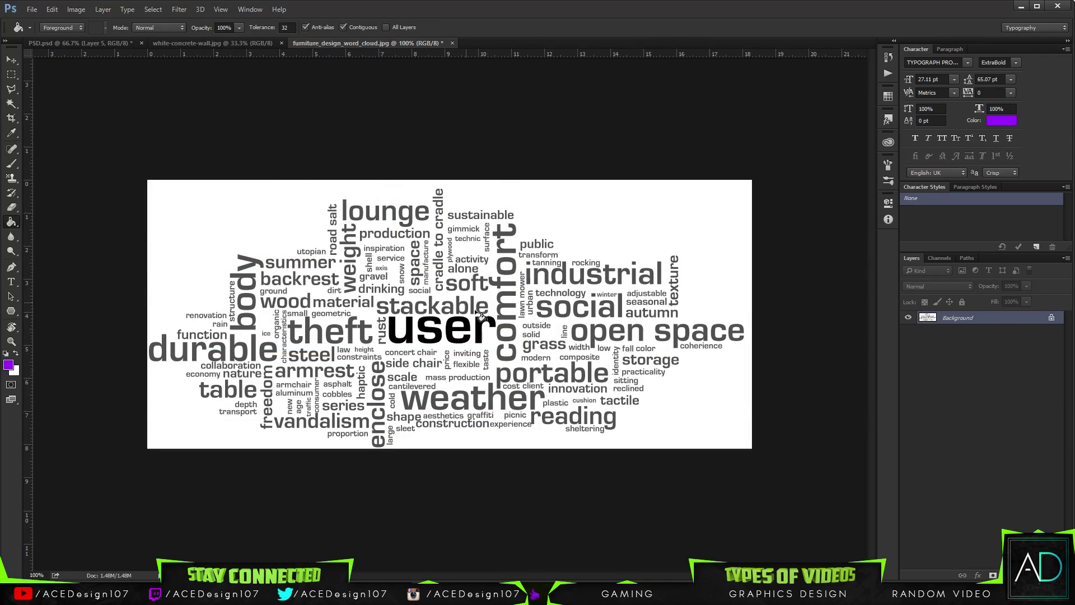
click(11, 60)
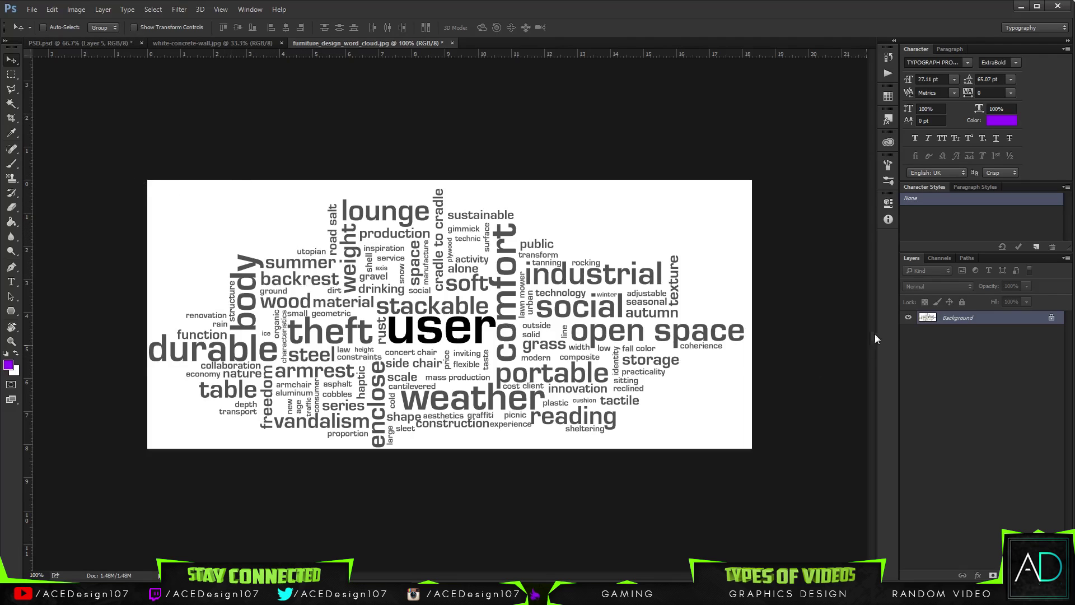
Unlock the Background as Layer 0 and add an empty Layer 1 beneath it.
double_click(985, 317)
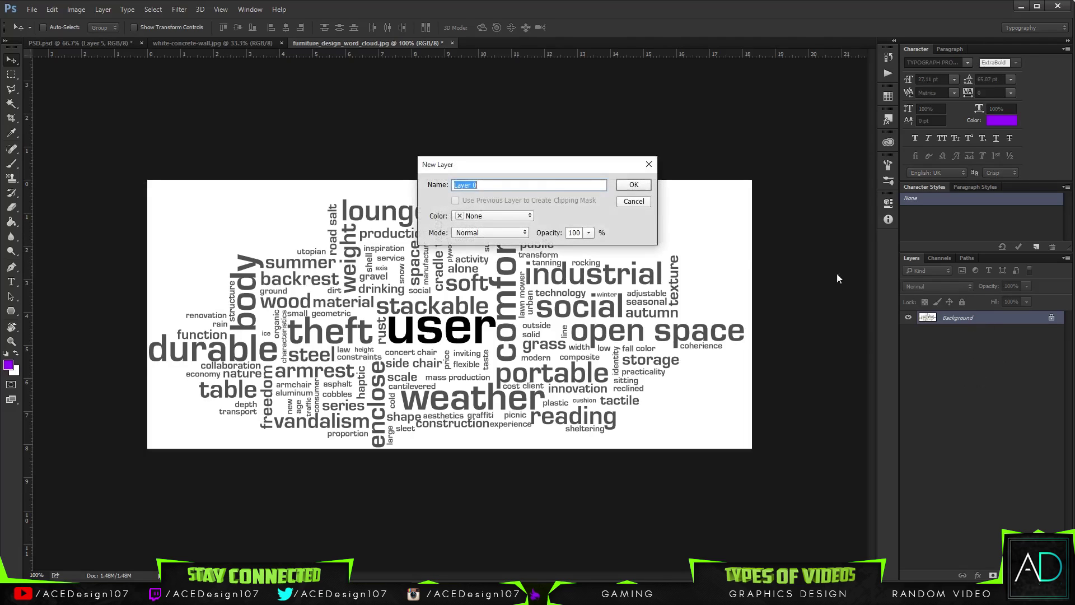
key(Return)
key(ctrl+shift+alt+n)
drag(981, 325, 978, 338)
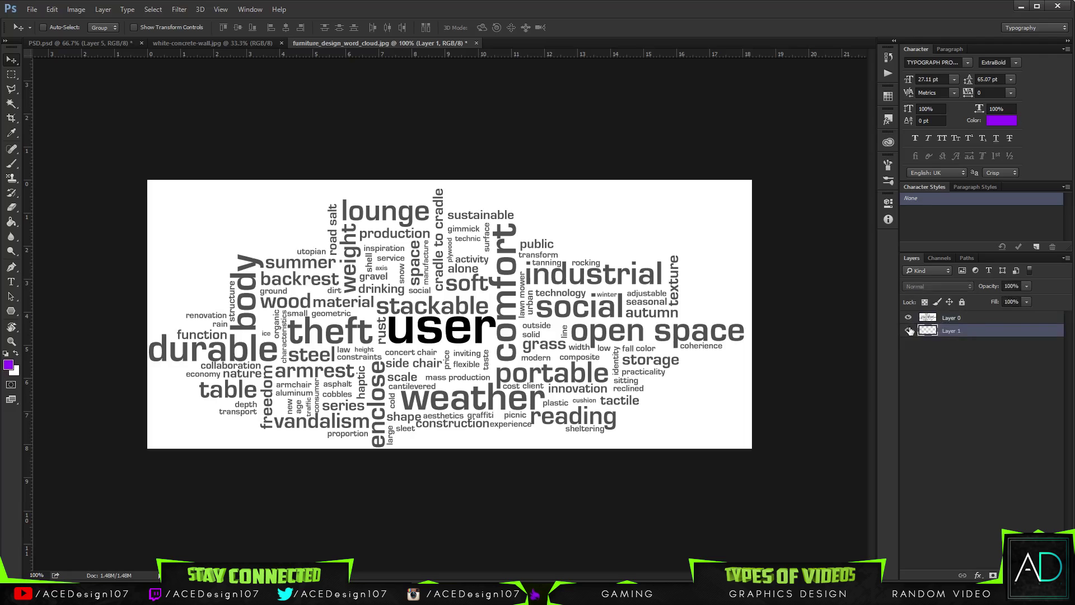
Invert Layer 0 to light words on black, set it to Screen, and drag it into the banner.
click(970, 320)
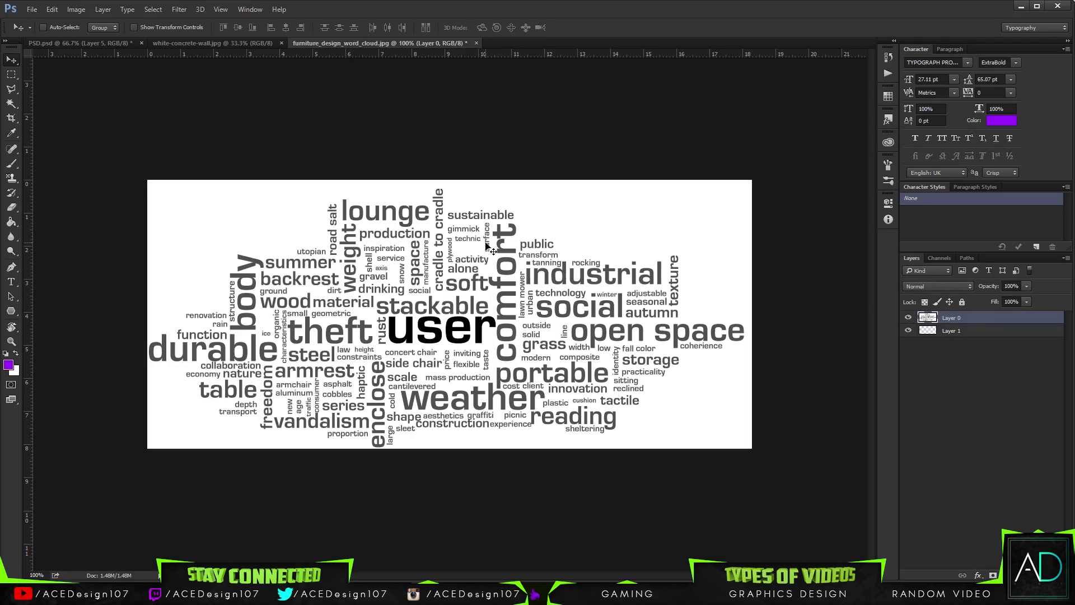
key(ctrl)
key(ctrl+i)
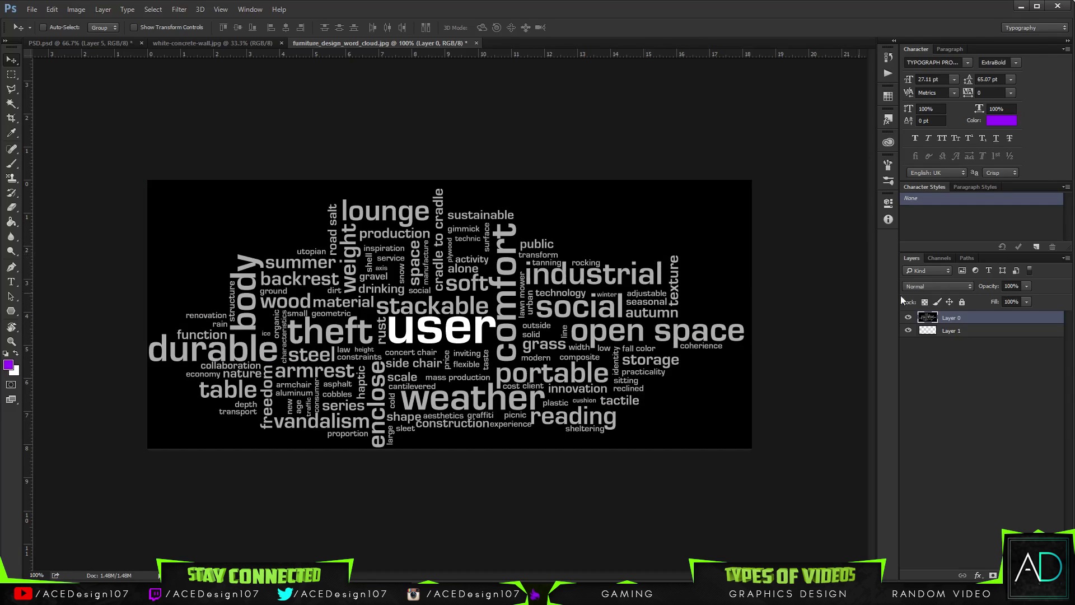
click(955, 287)
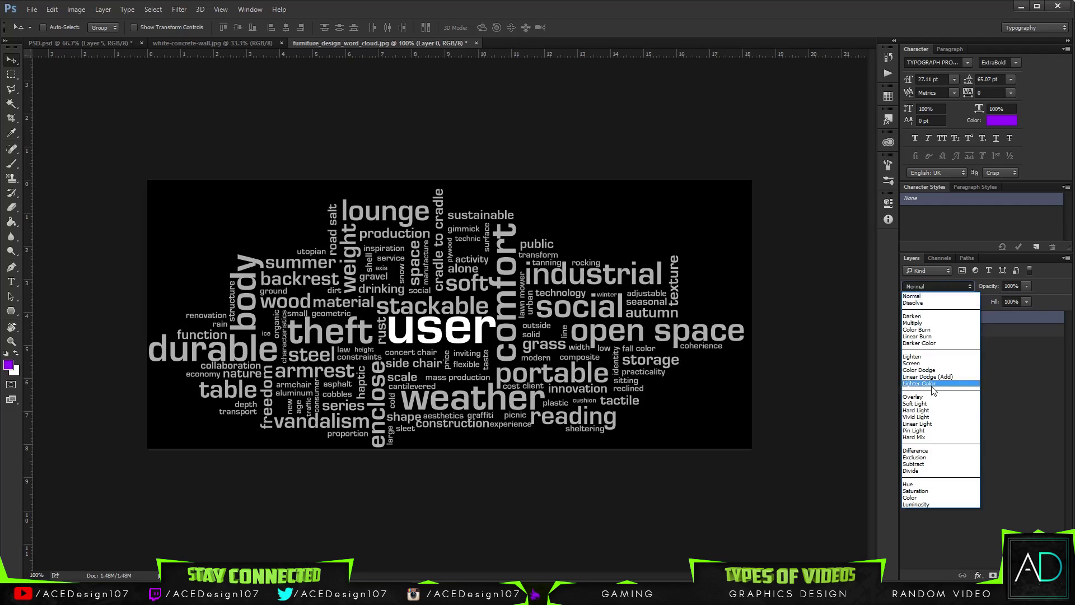
click(913, 363)
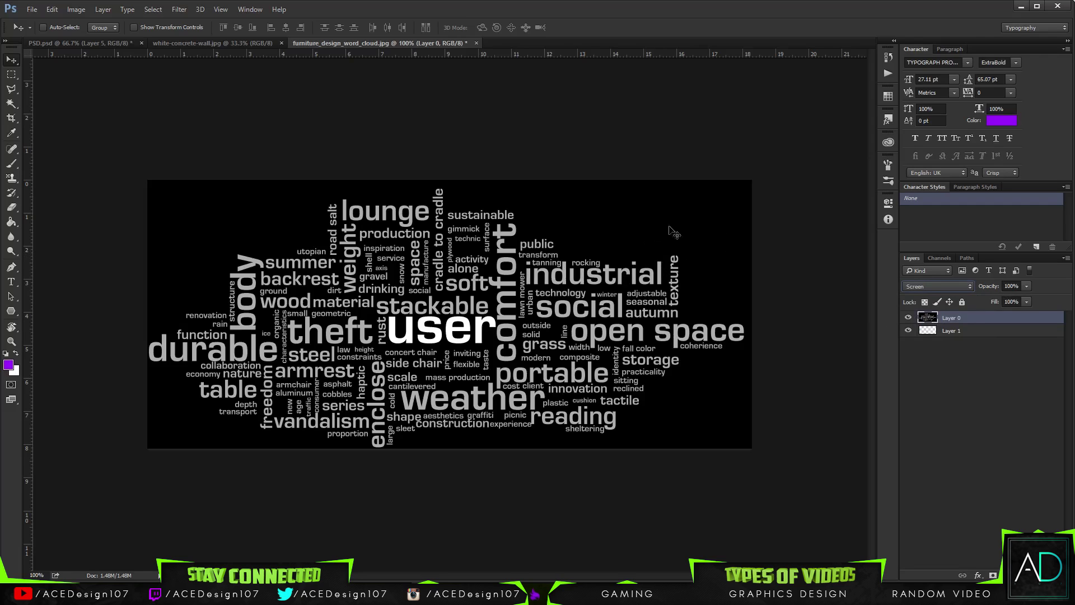
drag(537, 335, 483, 395)
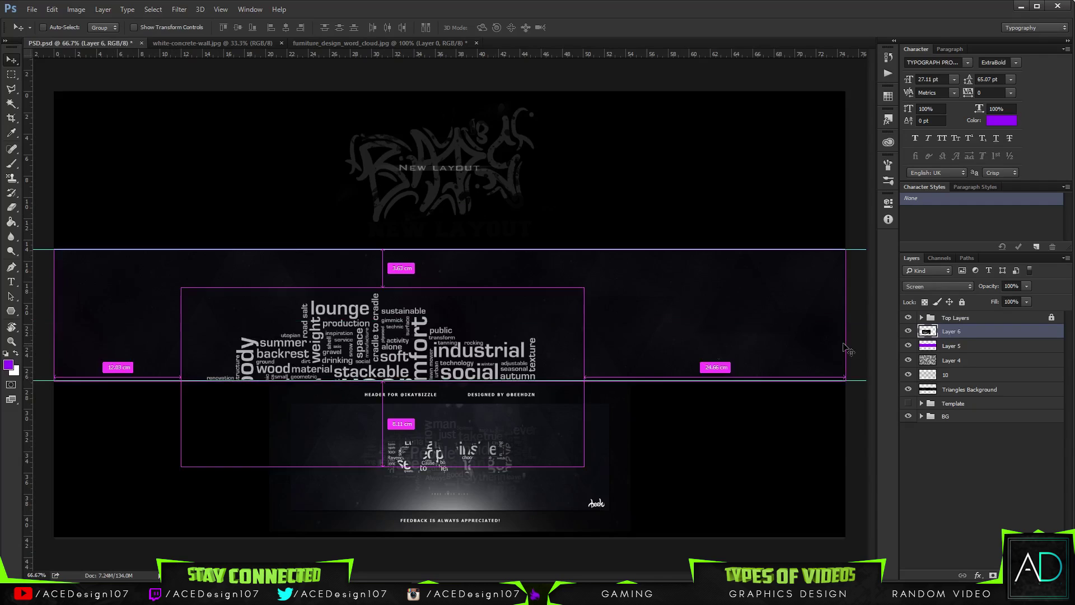
Place the word cloud into the banner document again after removing the first attempt.
drag(438, 358, 602, 302)
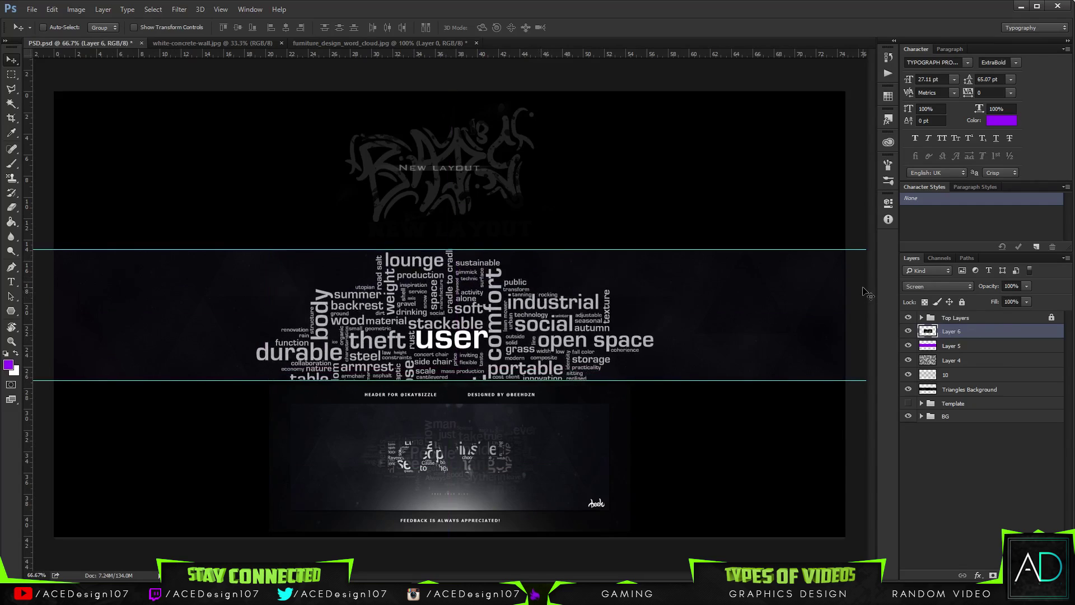
key(Delete)
click(354, 42)
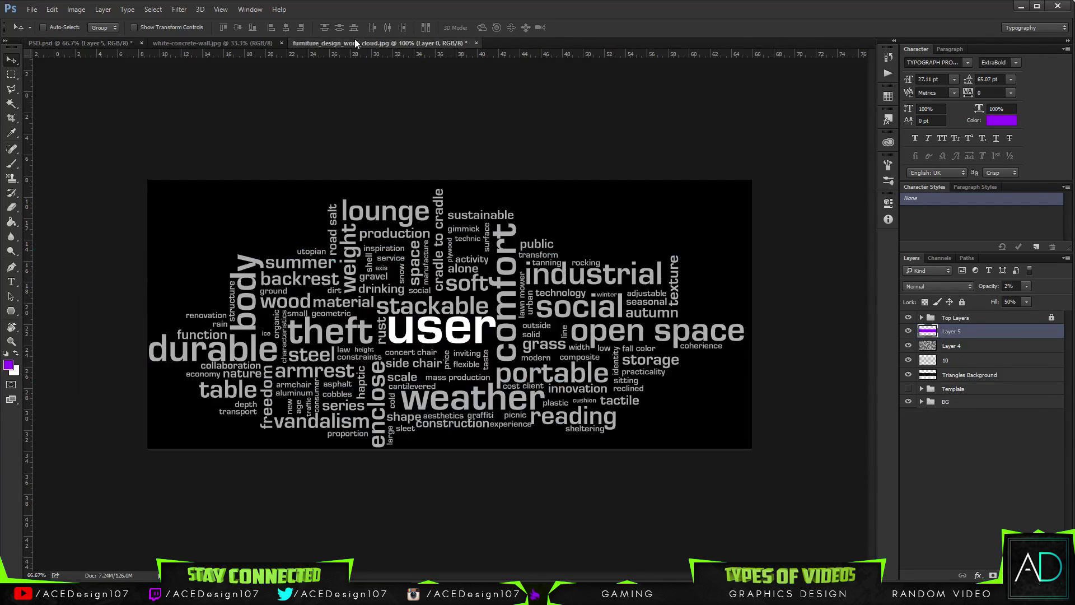
drag(591, 325, 551, 350)
Scale the word cloud to about 69% and nudge it into the middle band.
key(ctrl+t)
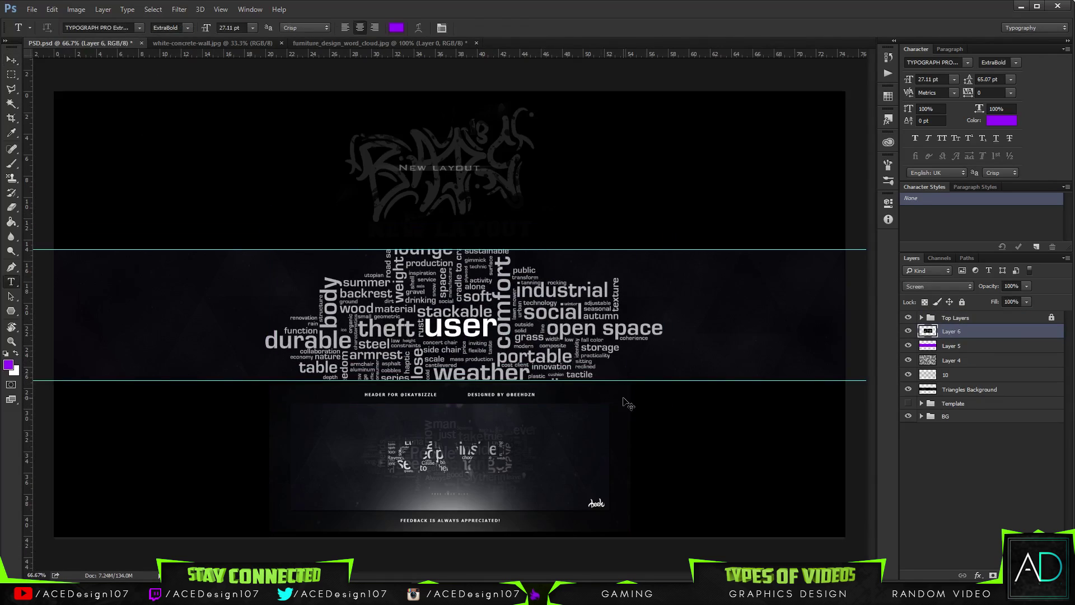
drag(667, 405, 605, 379)
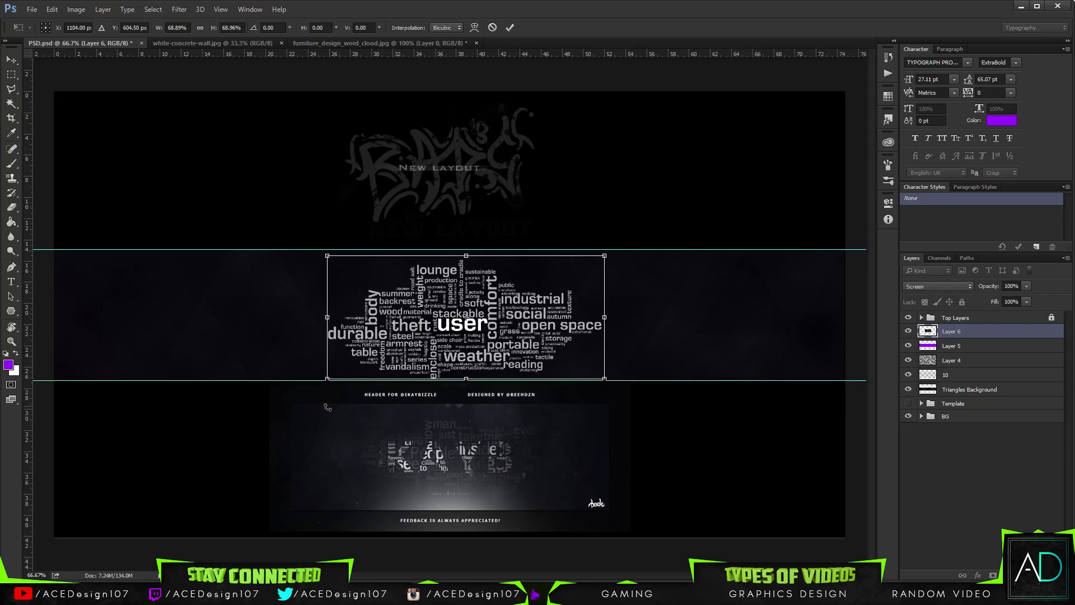
drag(511, 349, 495, 350)
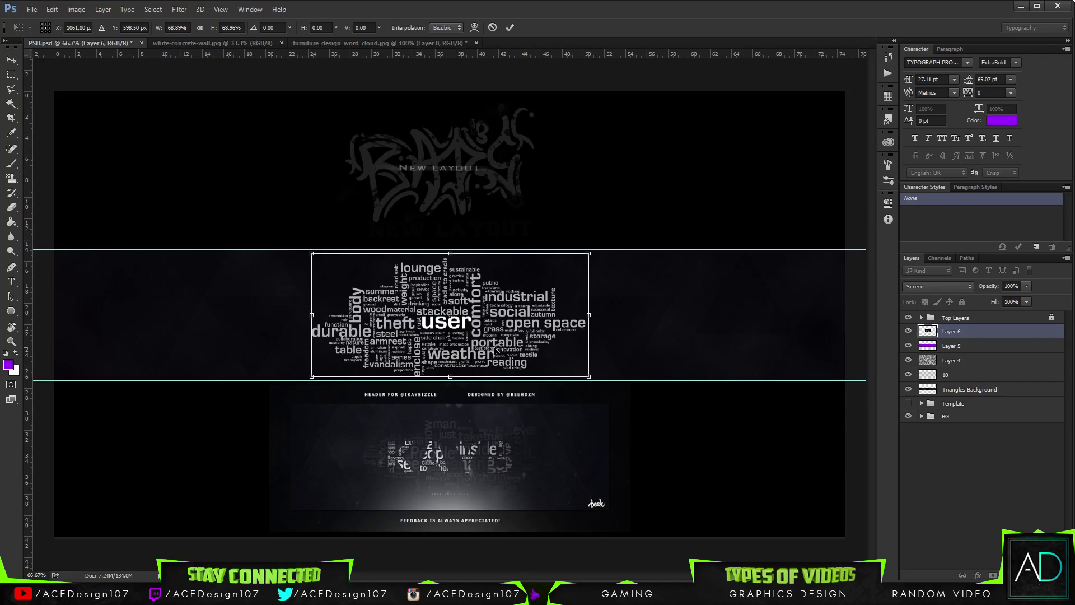
key(Return)
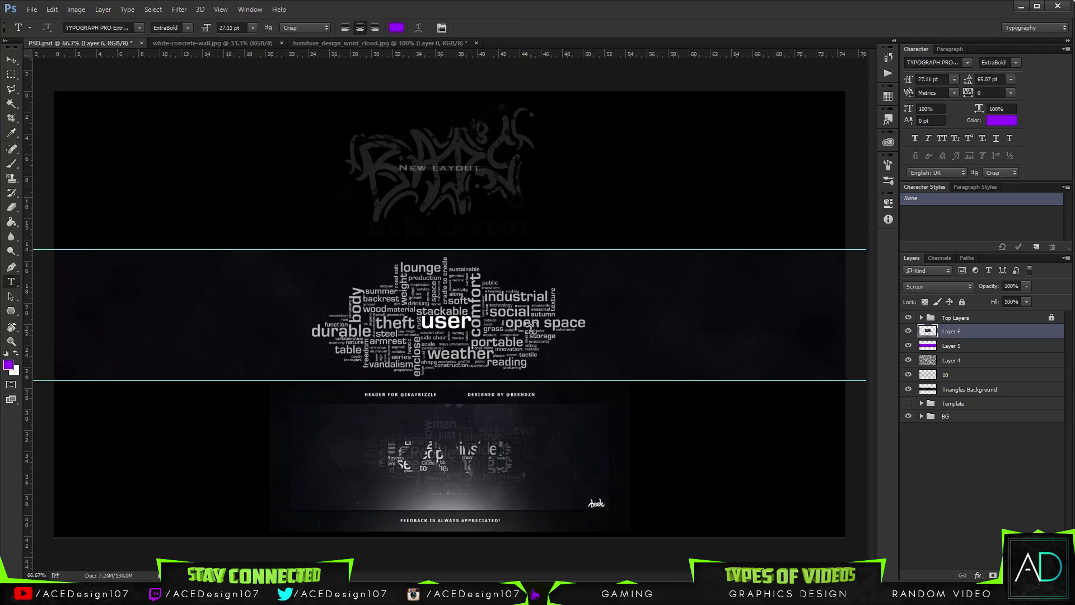
drag(502, 338, 501, 336)
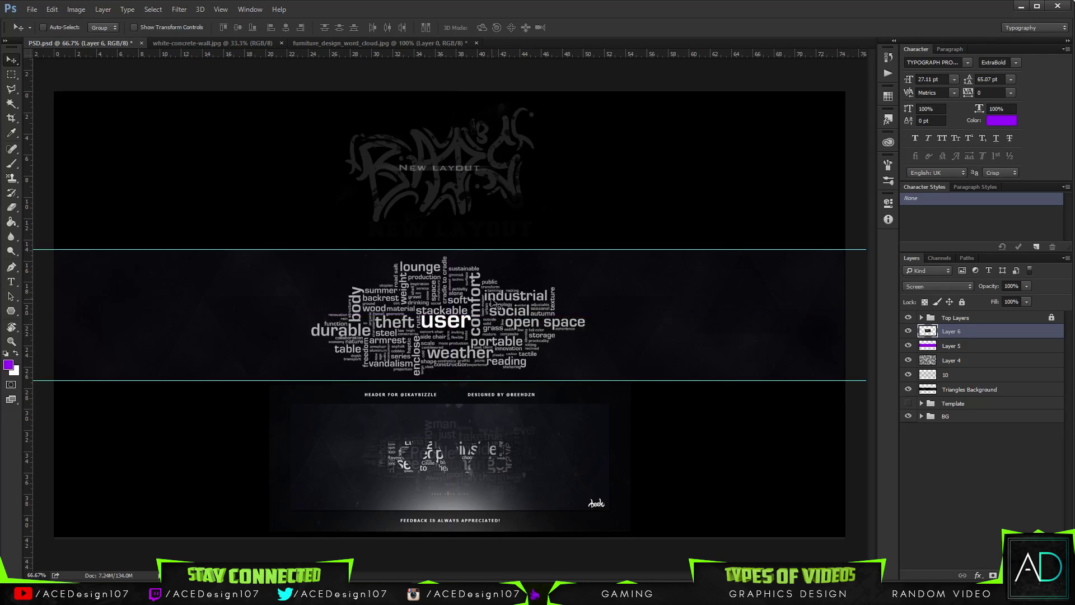
key(Up)
key(Up)
key(Up)
key(Up)
key(Down)
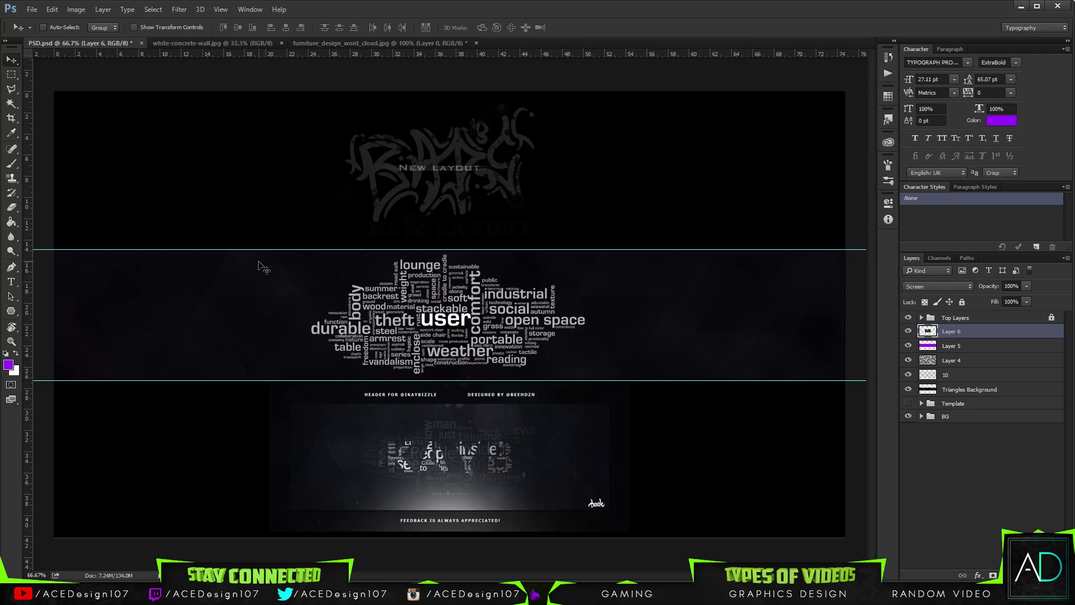
key(ctrl+a)
Centre the word cloud vertically and lower its opacity to about 12%.
click(238, 27)
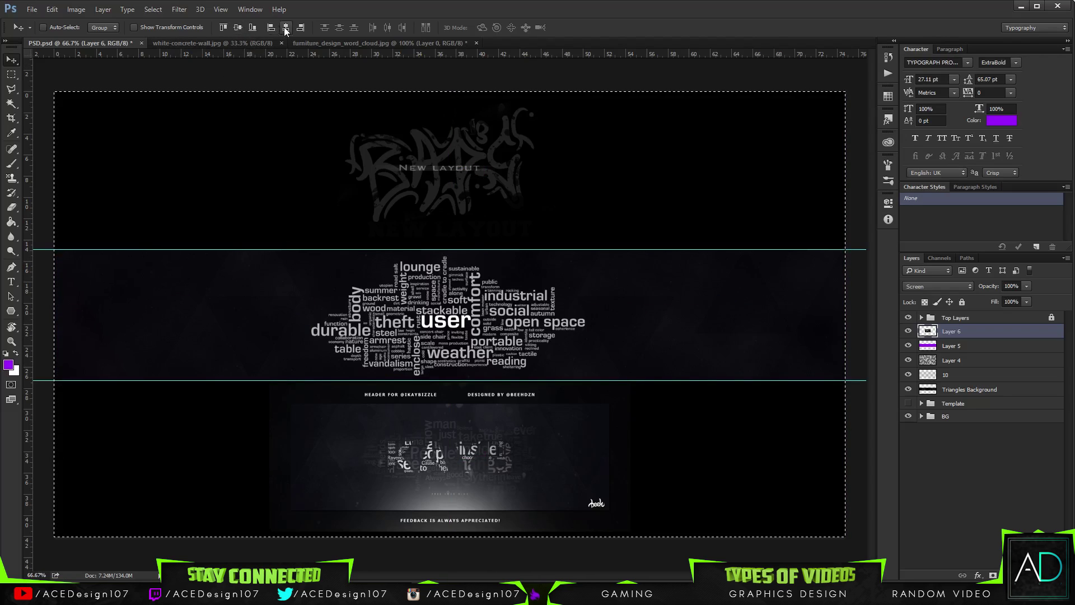
key(ctrl+d)
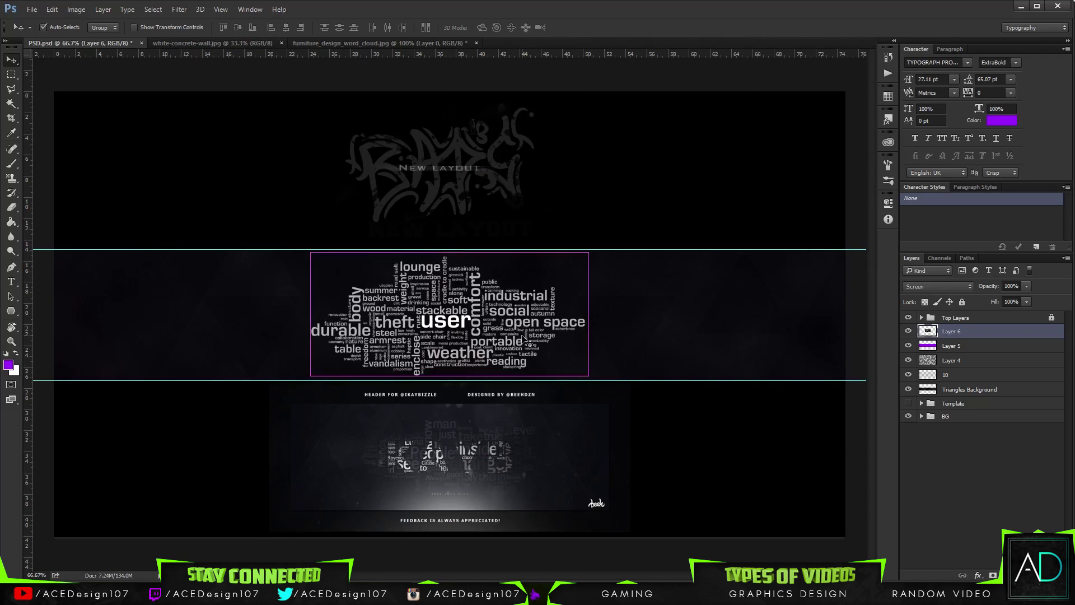
key(Up)
key(Up)
key(Up)
key(Up)
key(Up)
key(Up)
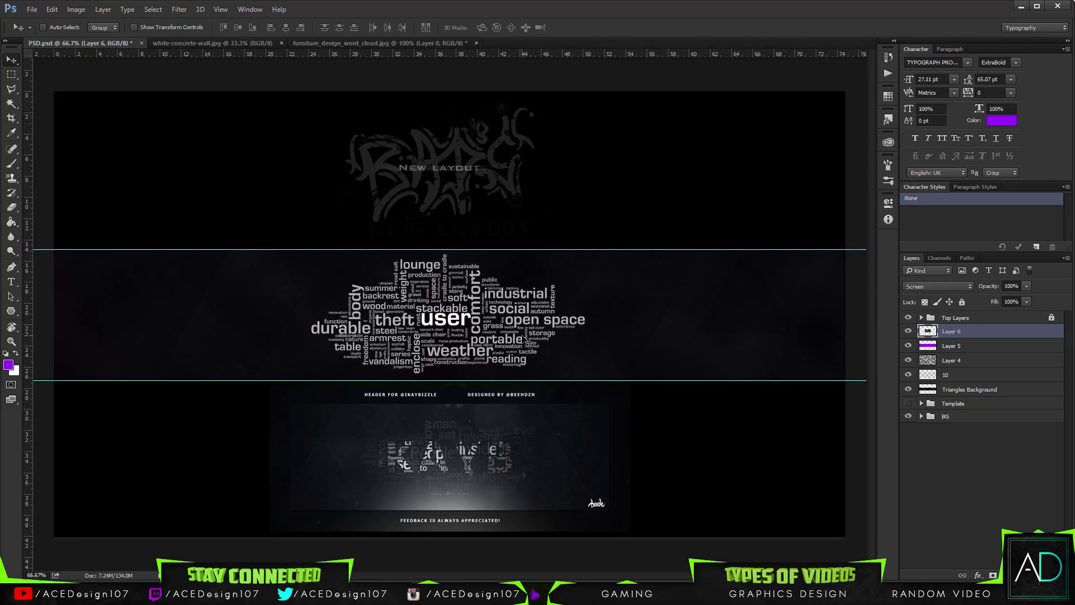
key(Down)
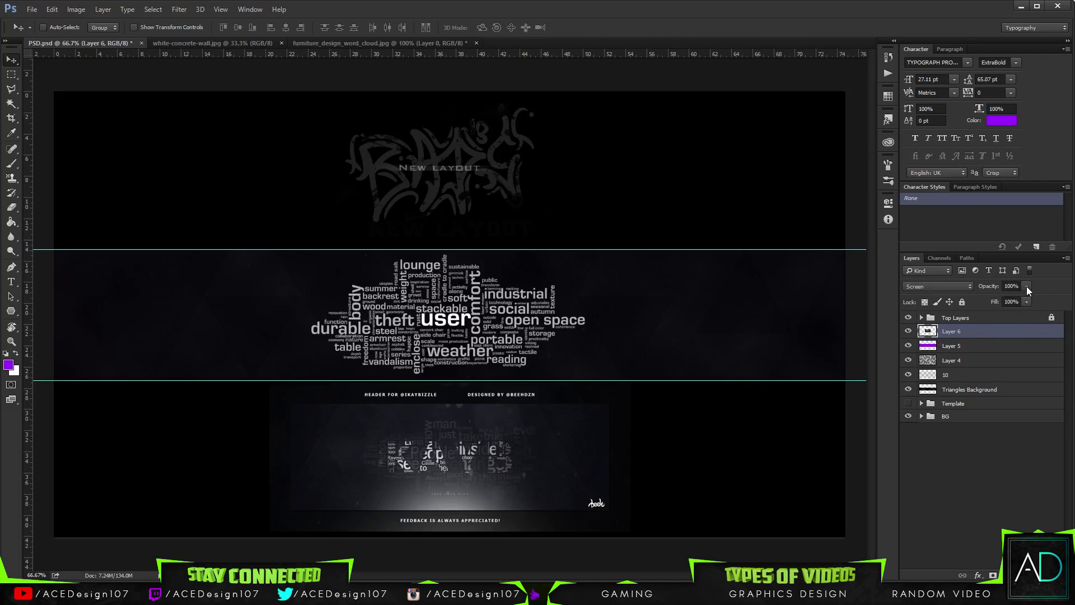
drag(1018, 301, 977, 298)
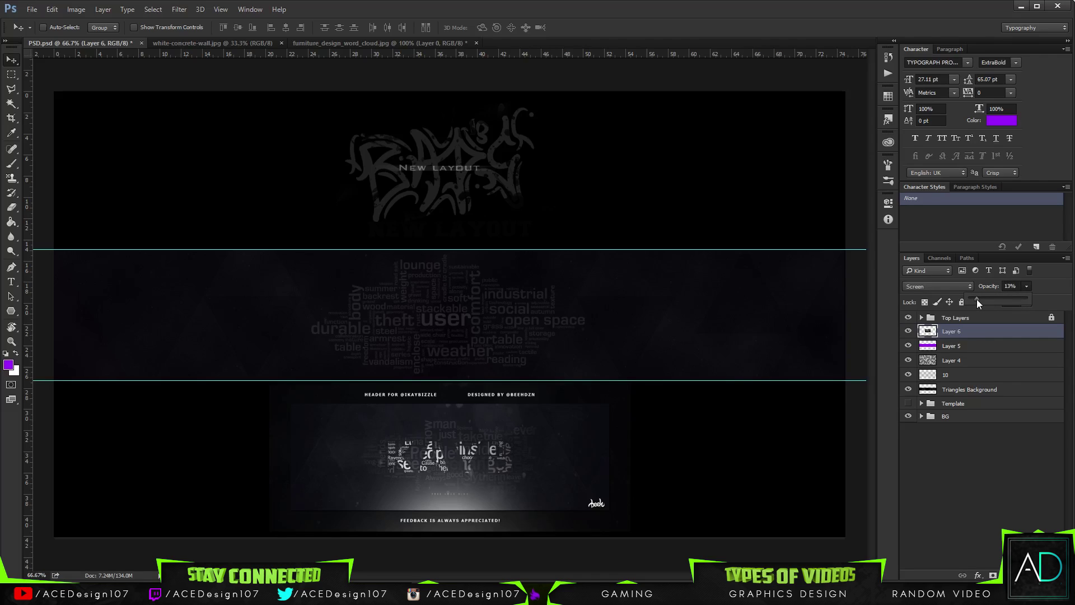
drag(976, 300, 976, 300)
Duplicate the word-cloud layer repeatedly and merge all copies into one layer.
key(ctrl+j)
key(ctrl+j)
key(ctrl+j)
key(ctrl+j)
key(ctrl+j)
key(ctrl+j)
key(ctrl+j)
key(ctrl+j)
key(ctrl+j)
key(ctrl+j)
key(ctrl+j)
key(ctrl+j)
key(ctrl+j)
key(ctrl+j)
key(ctrl+j)
key(ctrl+j)
key(ctrl+j)
key(ctrl+j)
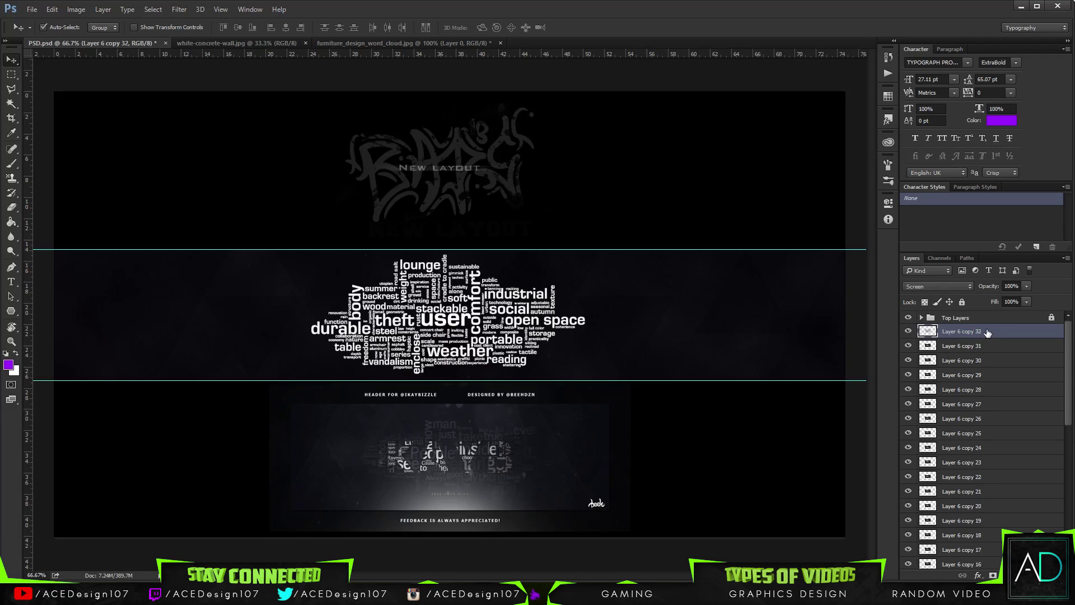
scroll(1069, 358, down, 8)
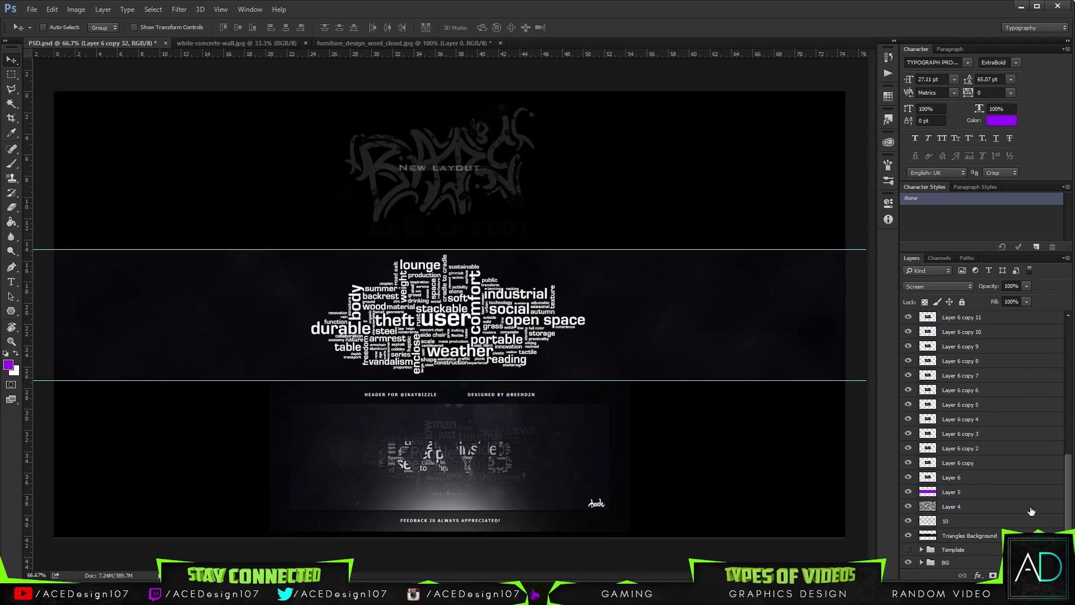
shift+click(991, 476)
key(ctrl+e)
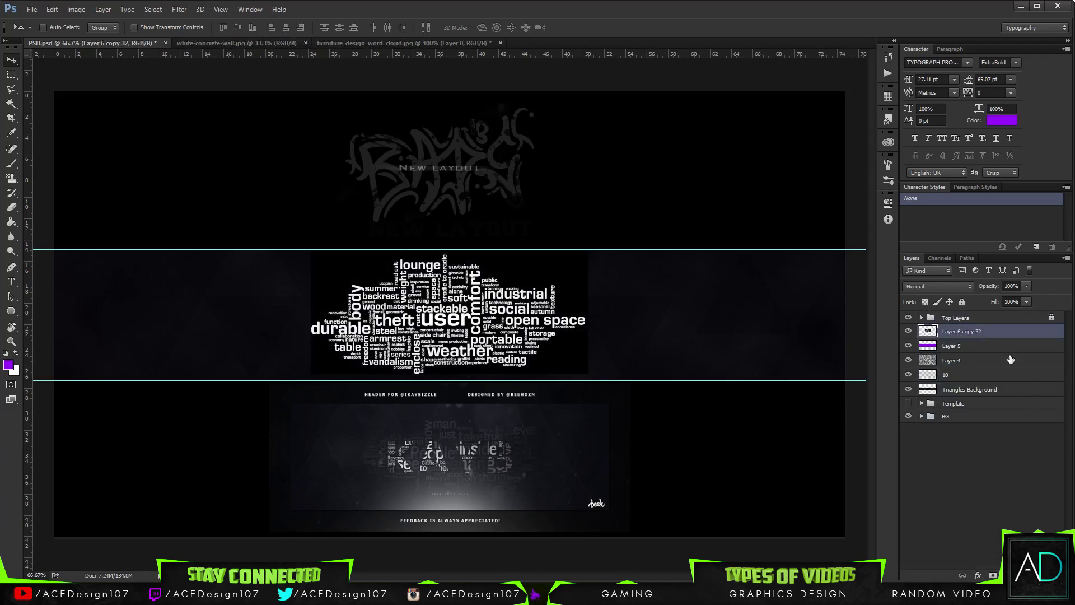
Set the merged word cloud to Screen at 8% opacity and hide it.
click(935, 286)
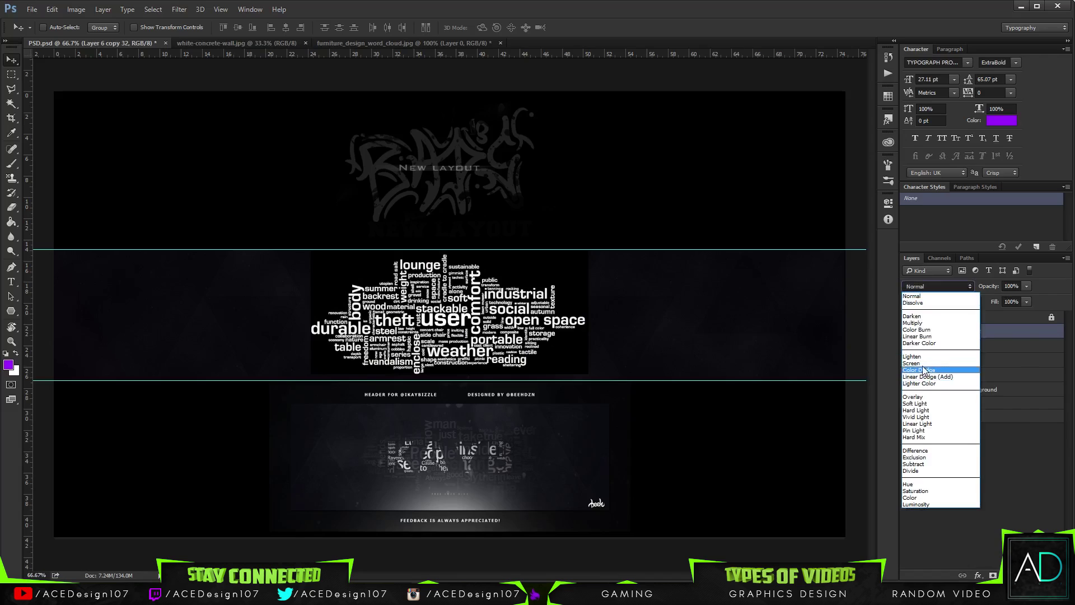
click(924, 361)
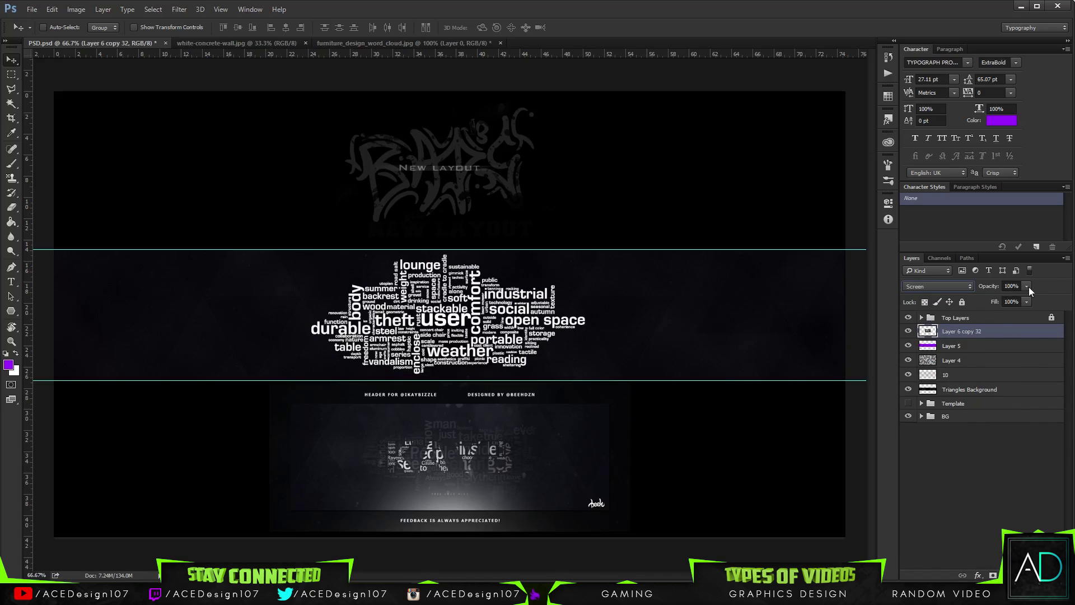
drag(1027, 286, 974, 301)
click(764, 18)
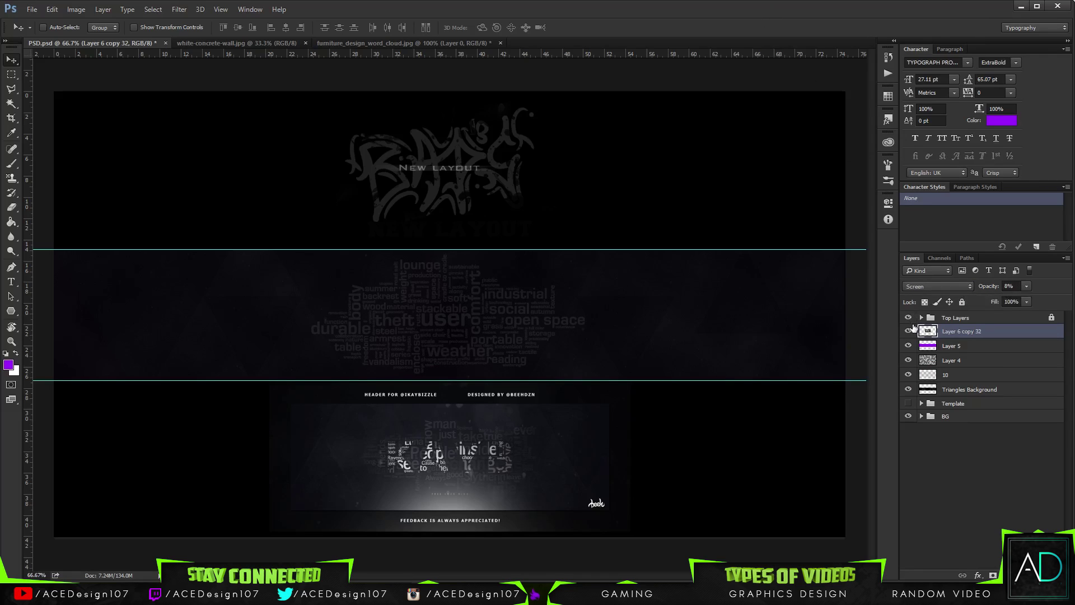
click(909, 331)
Set the Type tool to black text in Bebas Neue Regular.
key(i)
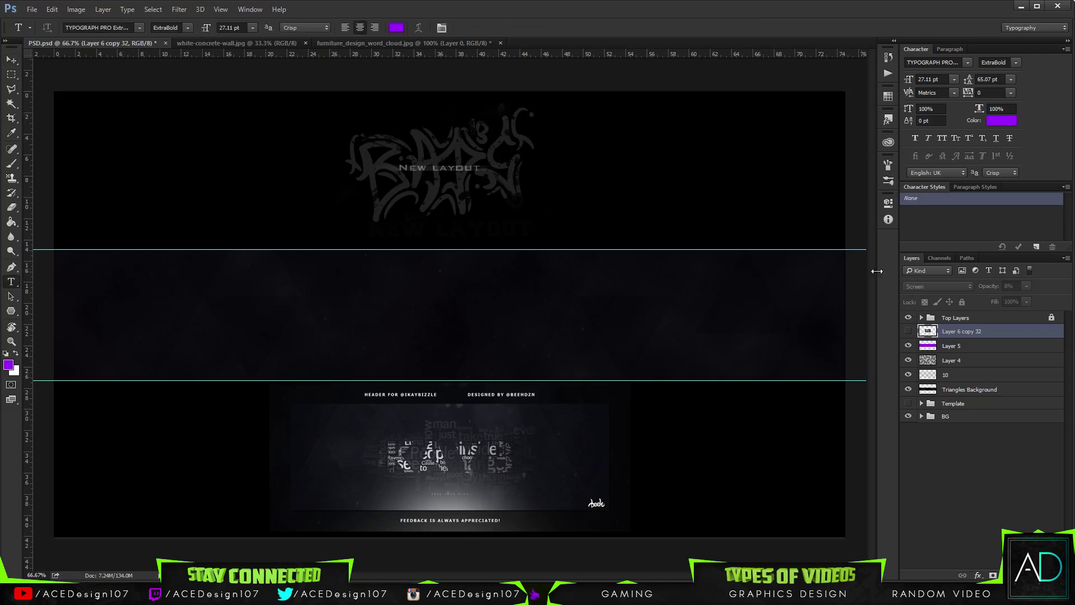
click(1001, 120)
drag(726, 189, 672, 102)
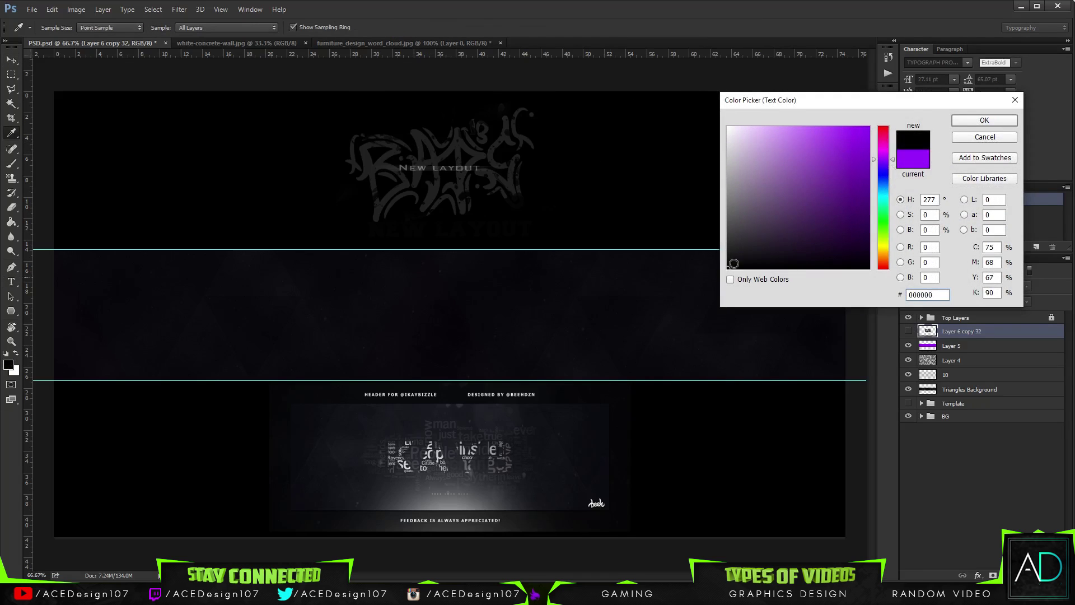
click(984, 119)
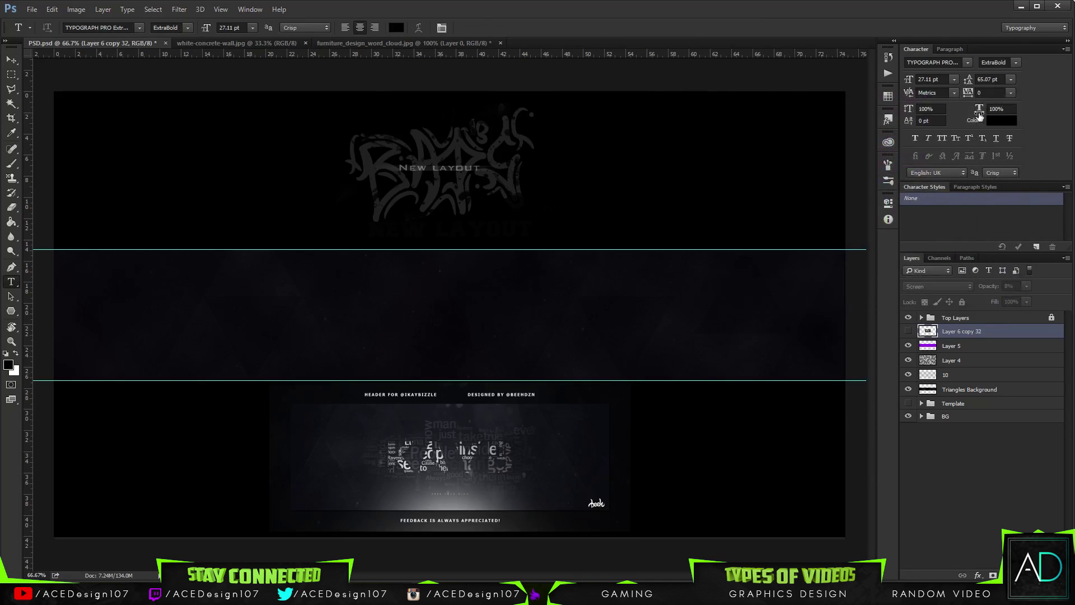
click(99, 28)
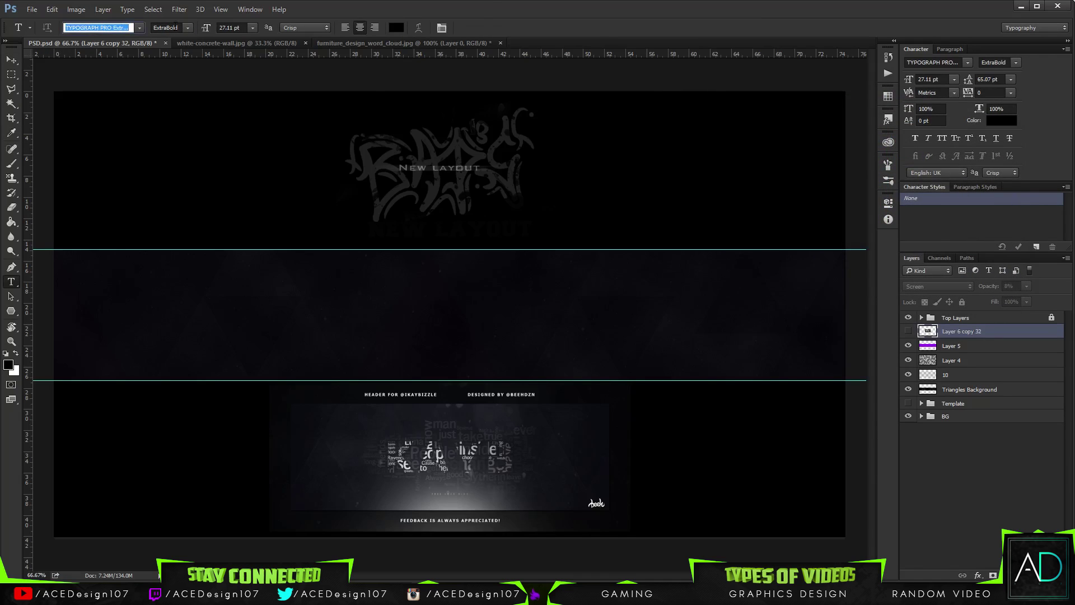
text(beb)
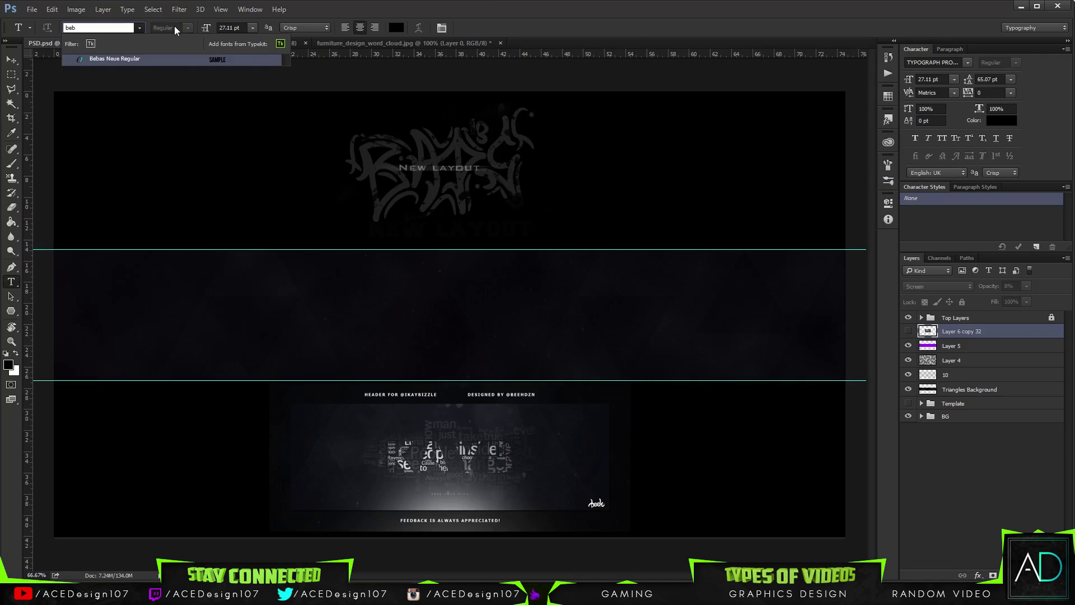
key(Return)
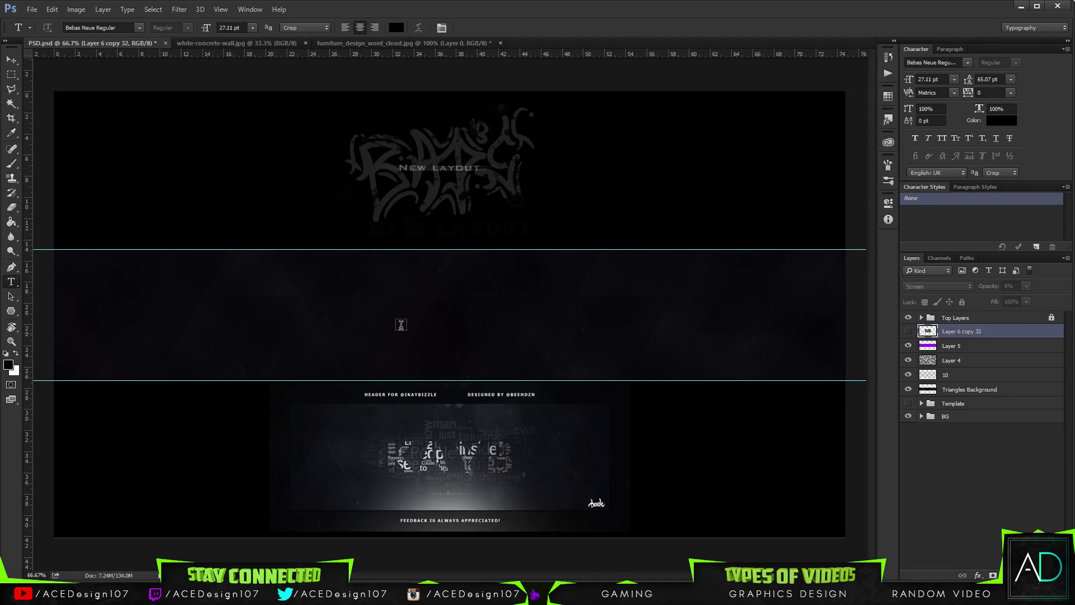
Type ACE in the banner middle, scale it up, and place it between the guides.
click(432, 327)
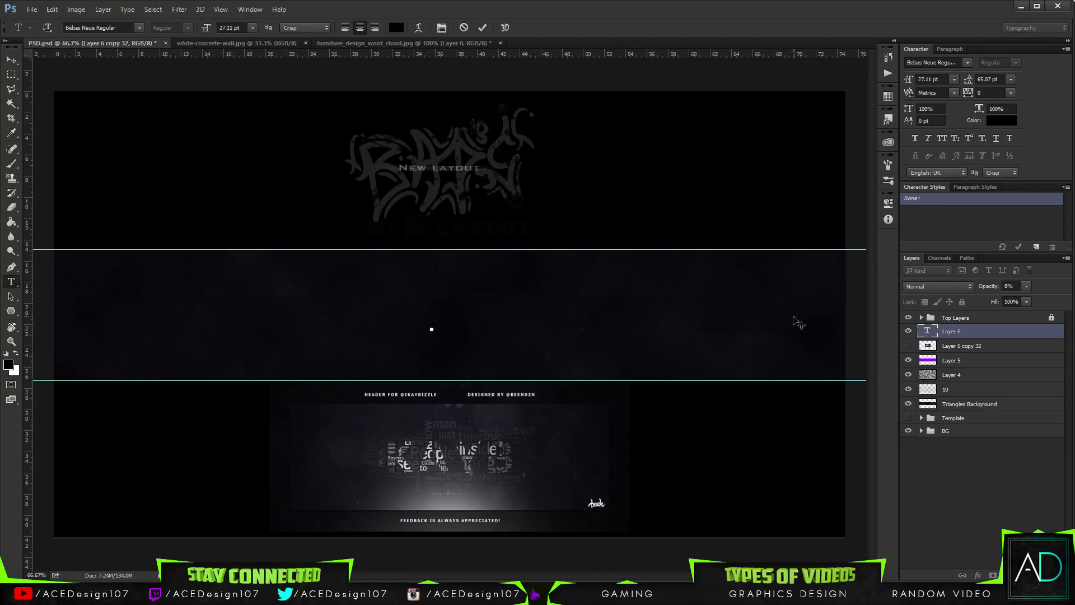
text(ACE)
key(ctrl+t)
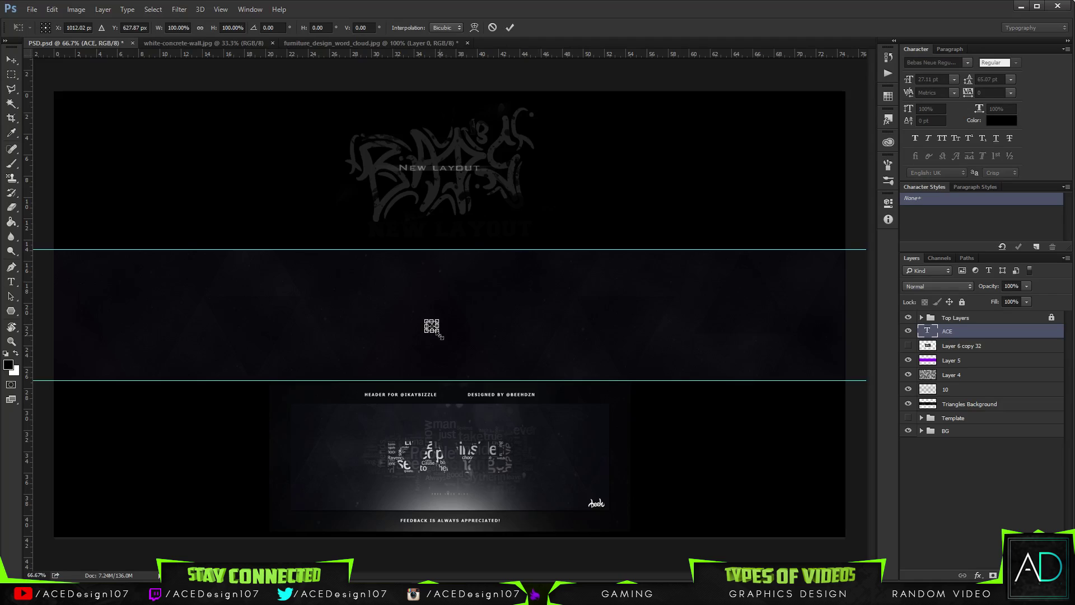
drag(440, 336, 529, 262)
drag(529, 380, 539, 393)
drag(501, 345, 502, 346)
key(Return)
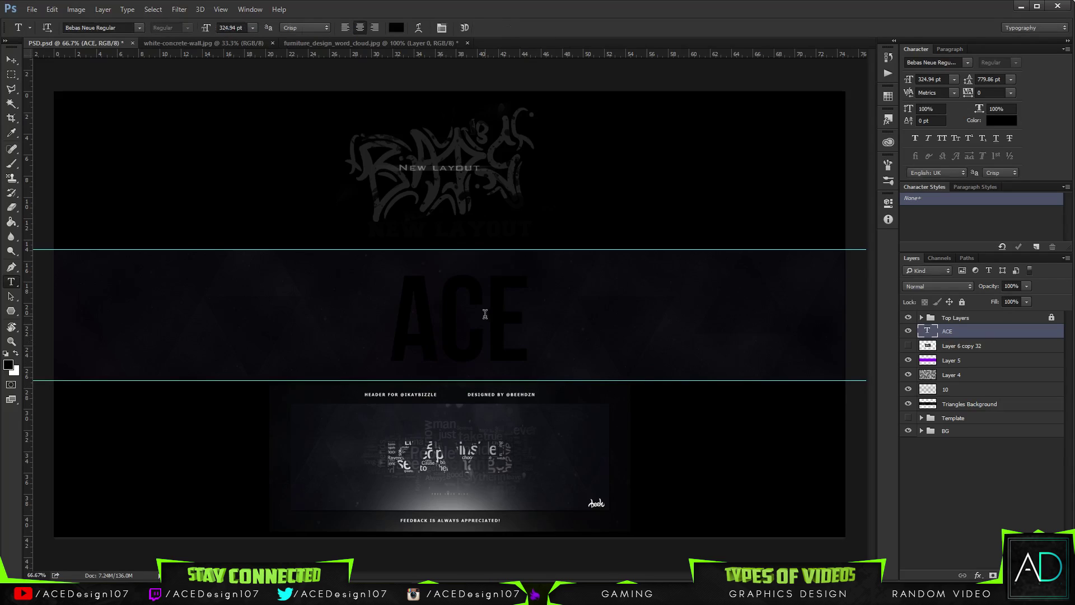
key(v)
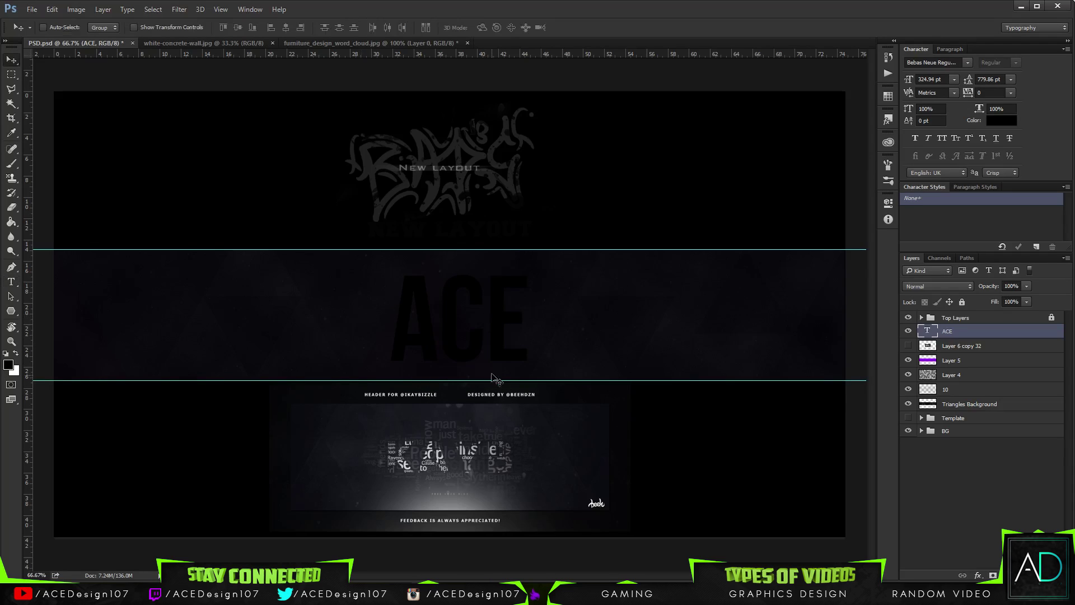
drag(498, 372, 495, 361)
Show Layer 6 copy 32 and move ACE left over the word cloud.
click(918, 347)
click(908, 346)
click(980, 335)
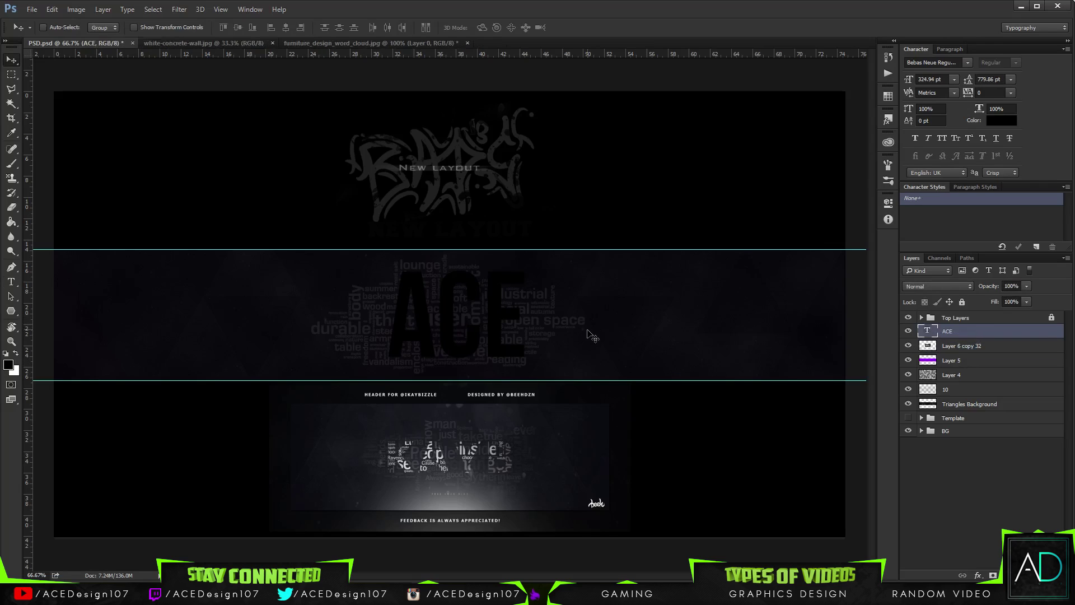
drag(638, 343, 609, 340)
key(ctrl)
Shrink ACE to about 73%, nudge it right, then enlarge it slightly.
key(ctrl+t)
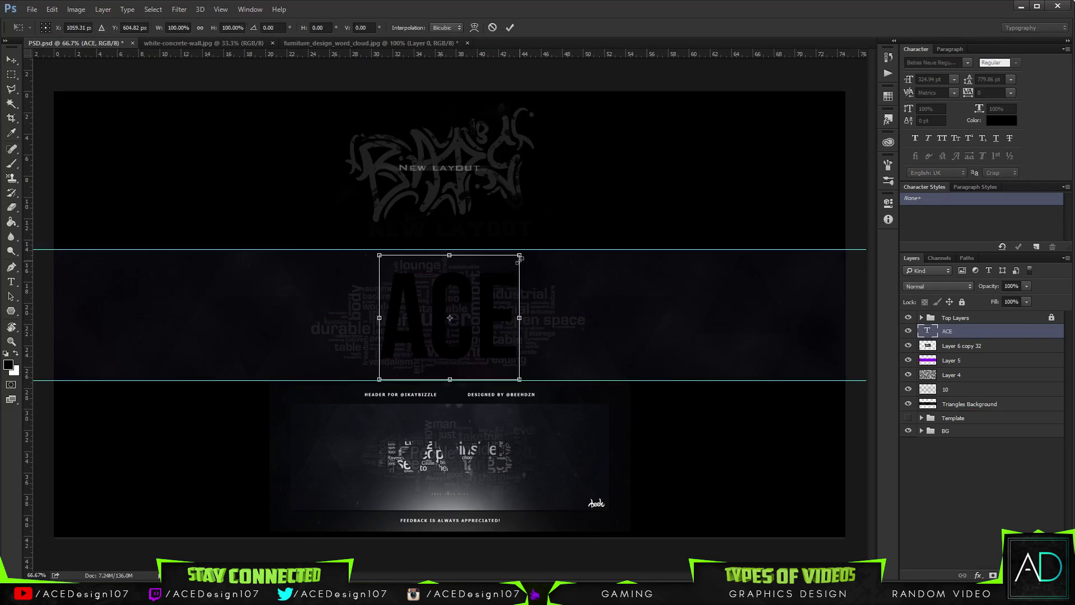
drag(520, 273, 471, 304)
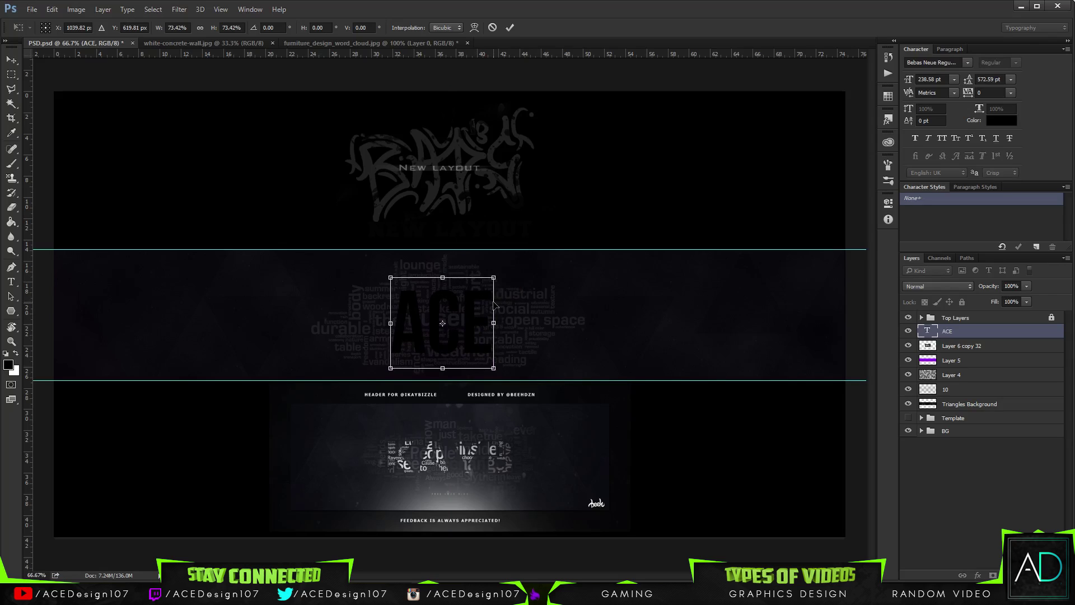
key(Right)
key(Right)
key(Right)
key(Right)
key(Right)
key(Right)
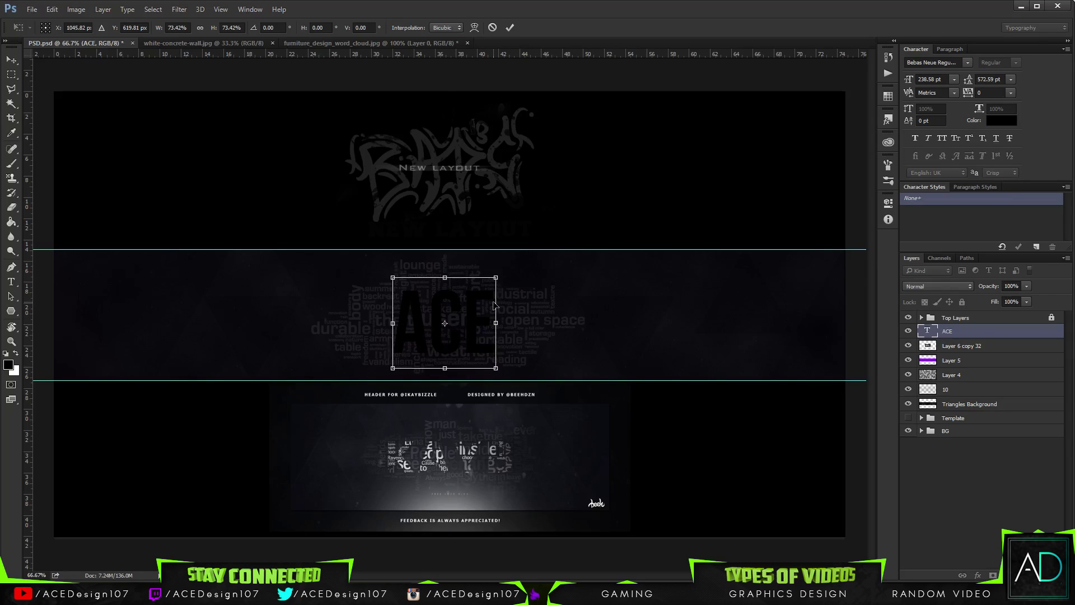
key(Return)
key(ctrl+t)
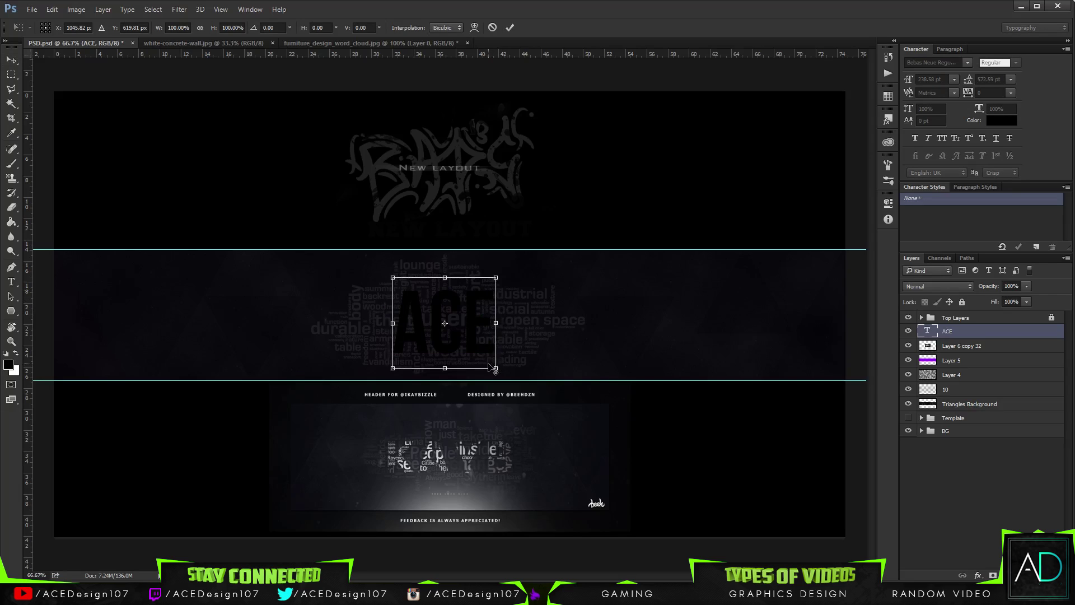
drag(495, 368, 502, 371)
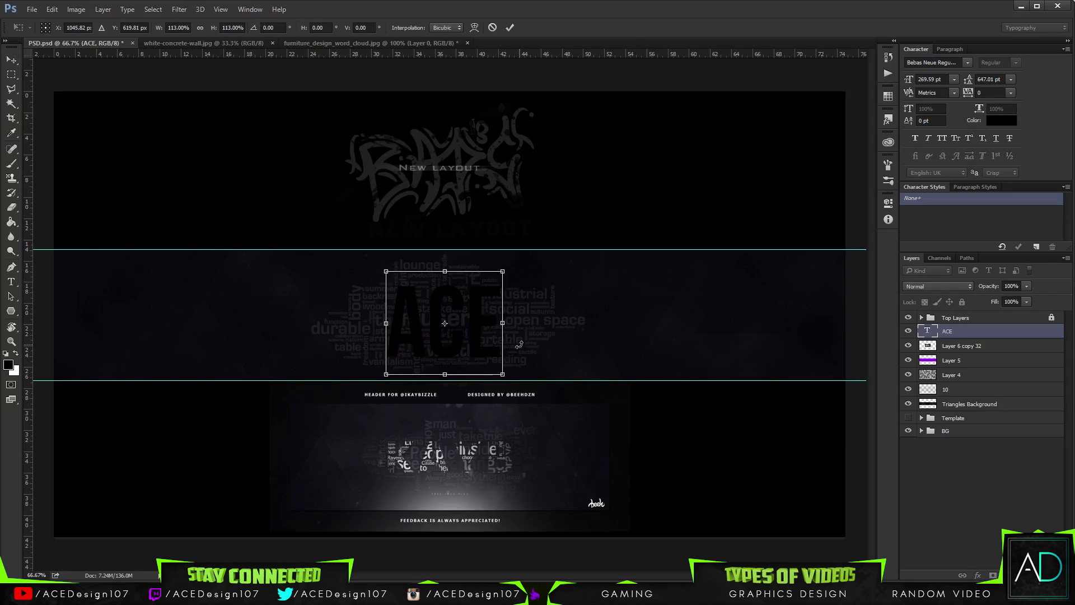
Apply ACE's final size and rasterize the ACE type layer.
key(Return)
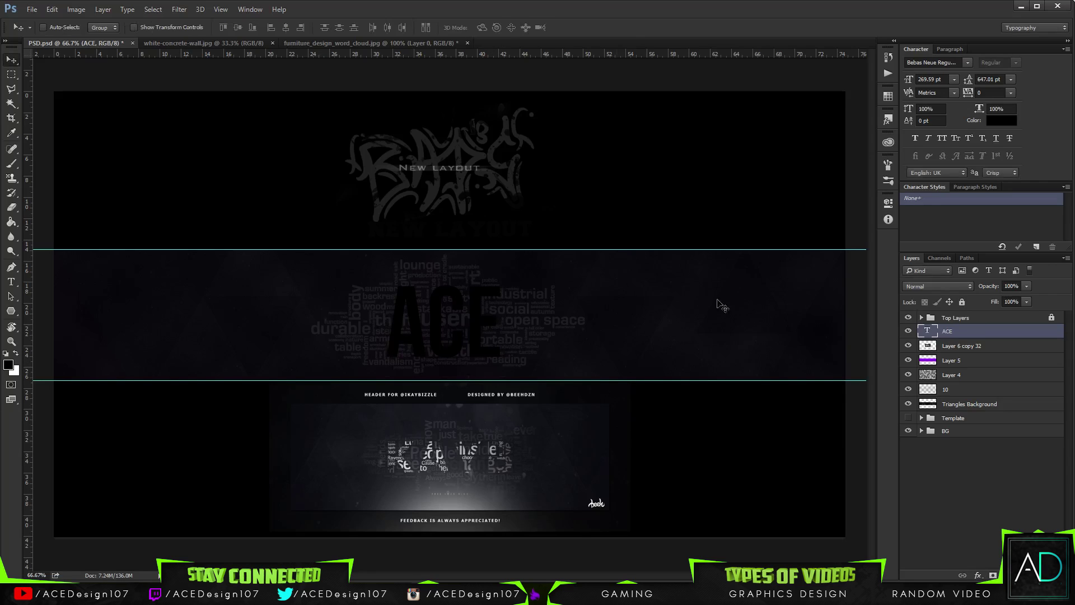
right_click(959, 337)
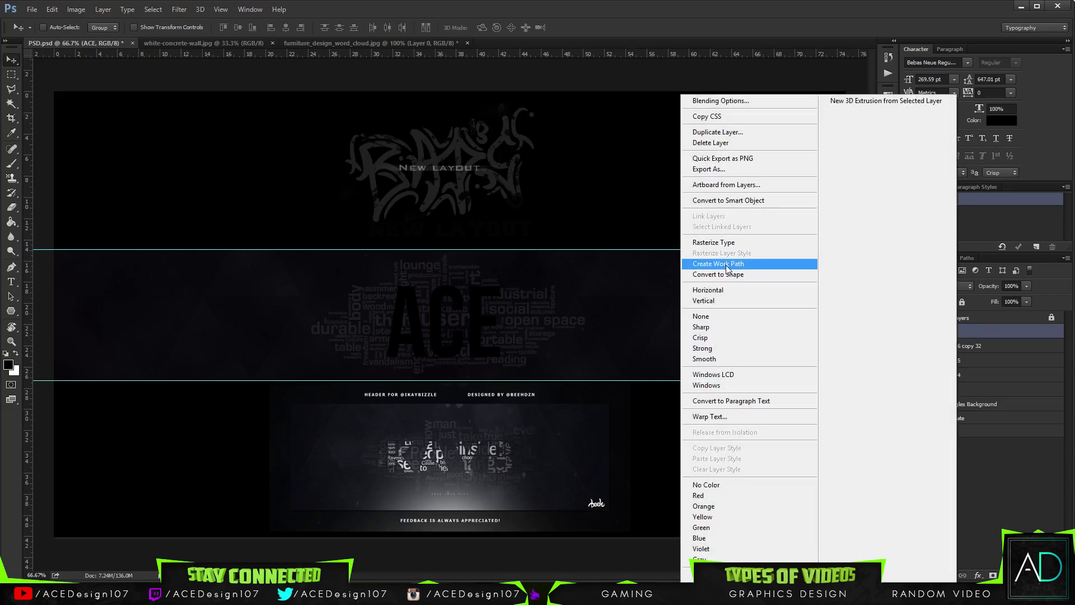
click(726, 246)
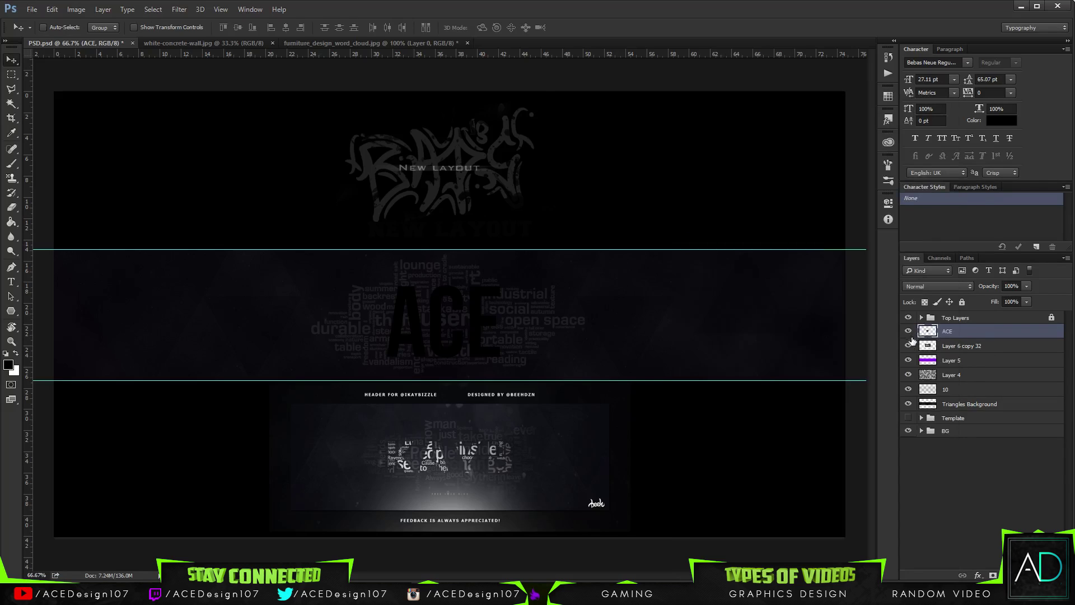
Duplicate the faint word-cloud layer.
click(1010, 349)
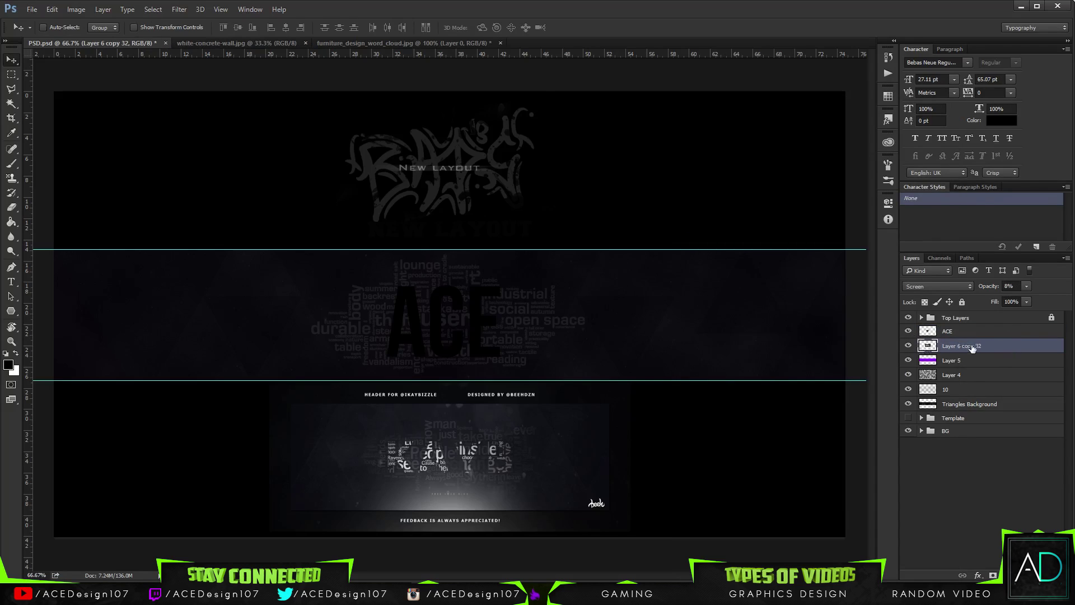
click(907, 345)
click(908, 346)
key(ctrl+j)
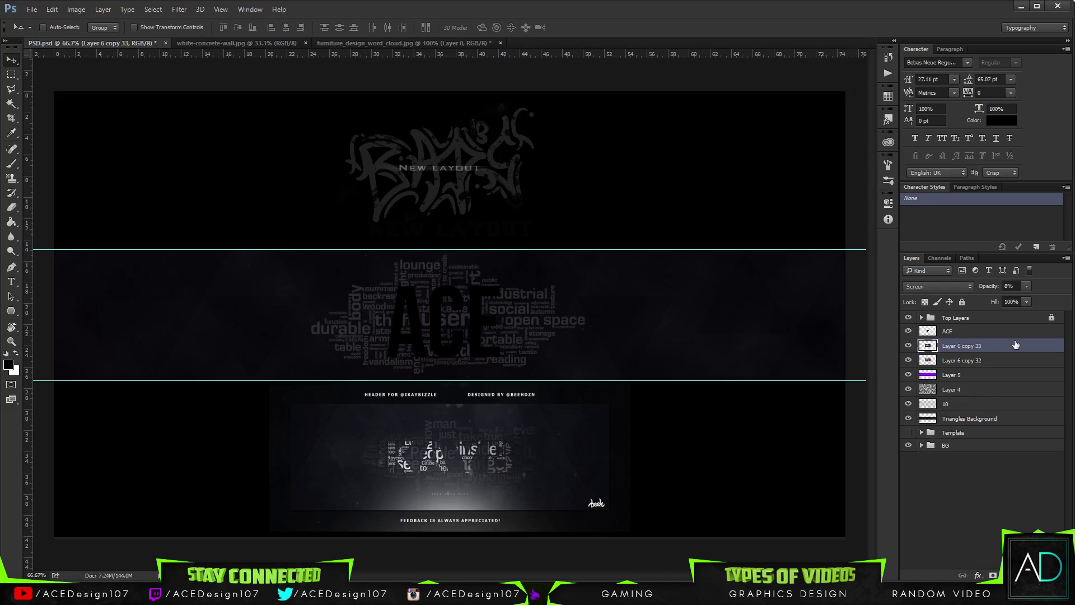
mouse_move(1015, 344)
mouse_down()
mouse_move(1005, 327)
mouse_move(997, 341)
mouse_up()
Load the ACE letter shapes and delete the word-cloud copy outside them, then deselect.
click(996, 331)
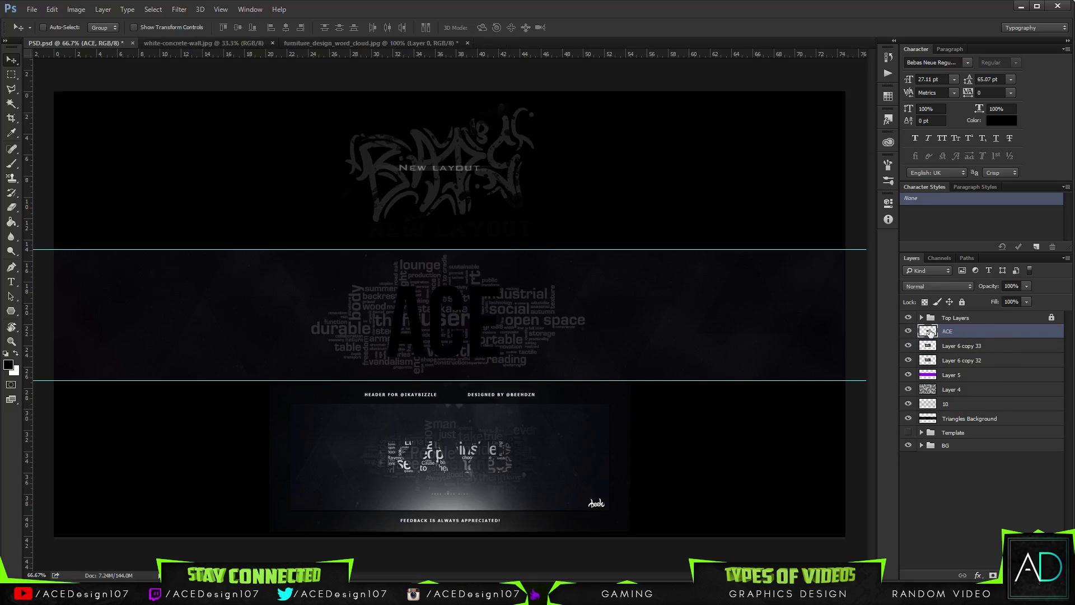
ctrl+click(927, 335)
click(1003, 351)
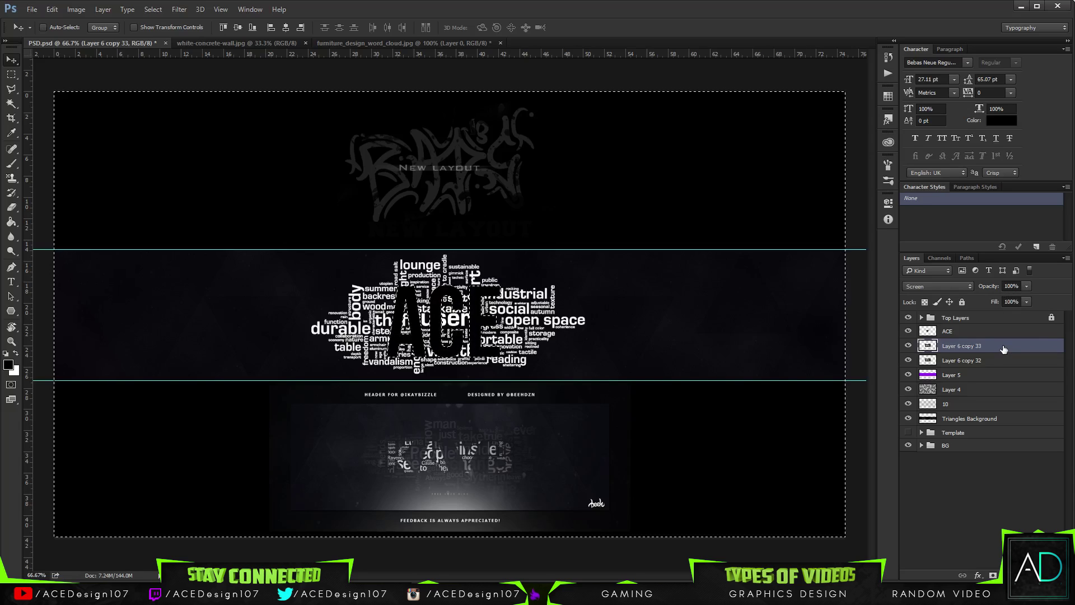
click(969, 331)
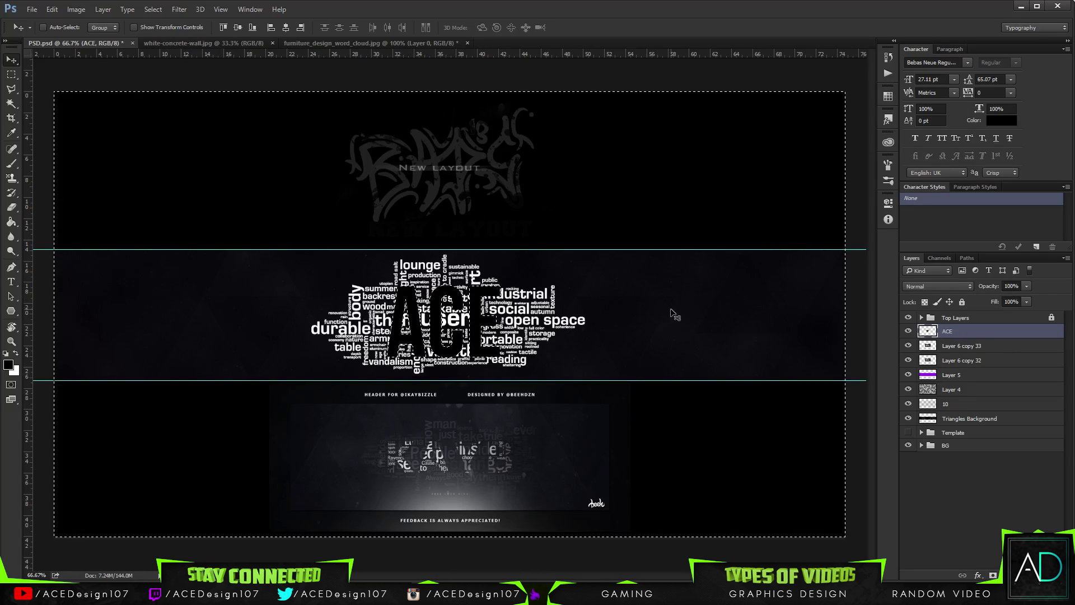
click(1019, 347)
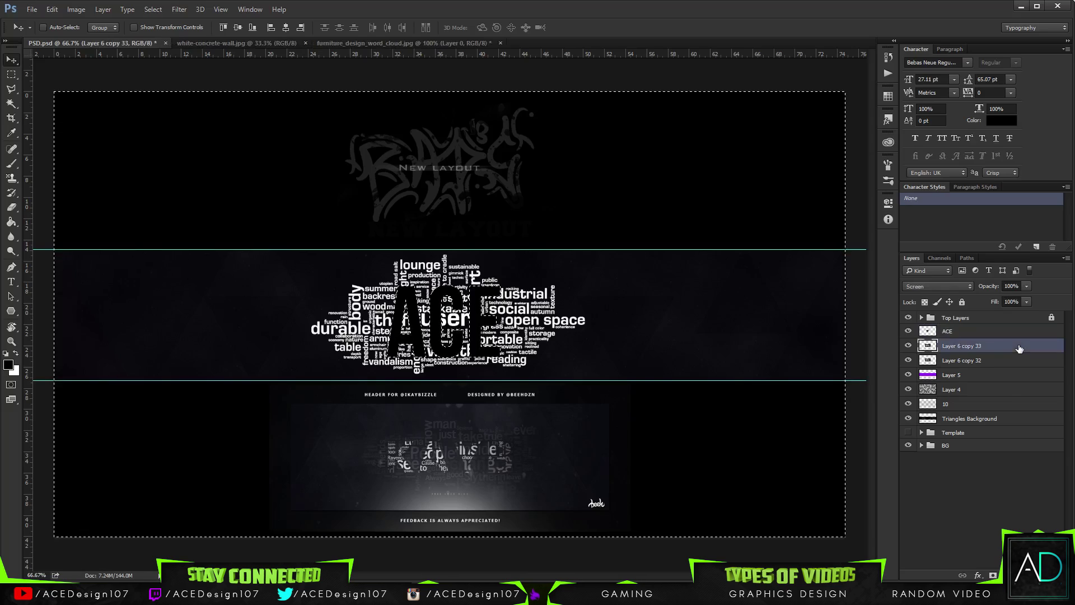
key(Delete)
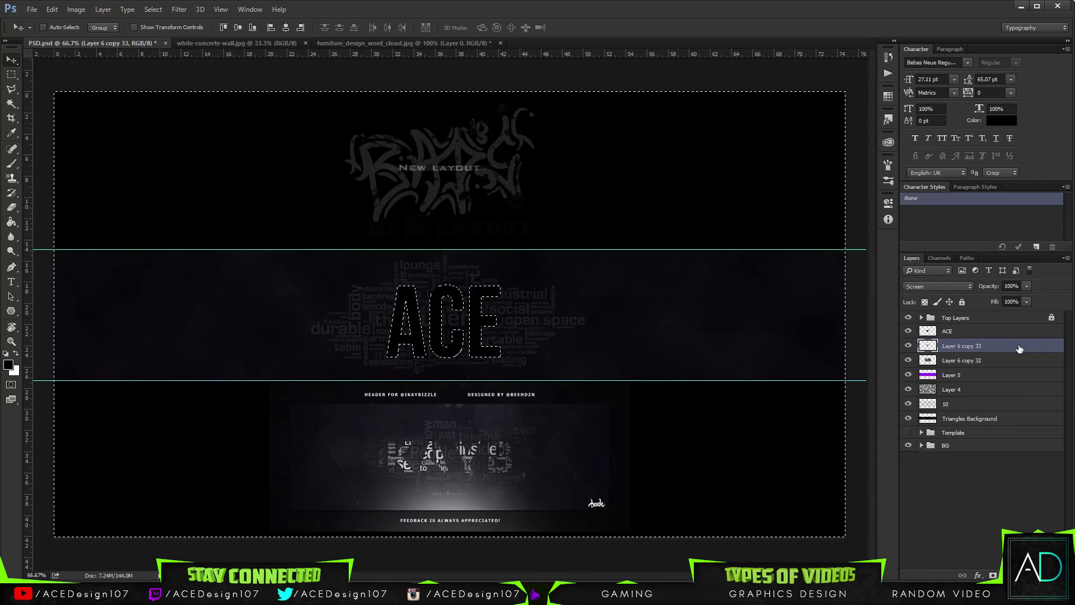
key(ctrl+d)
Delete the original black ACE letters layer, comparing with the white word-cloud letters toggled off and on.
click(934, 332)
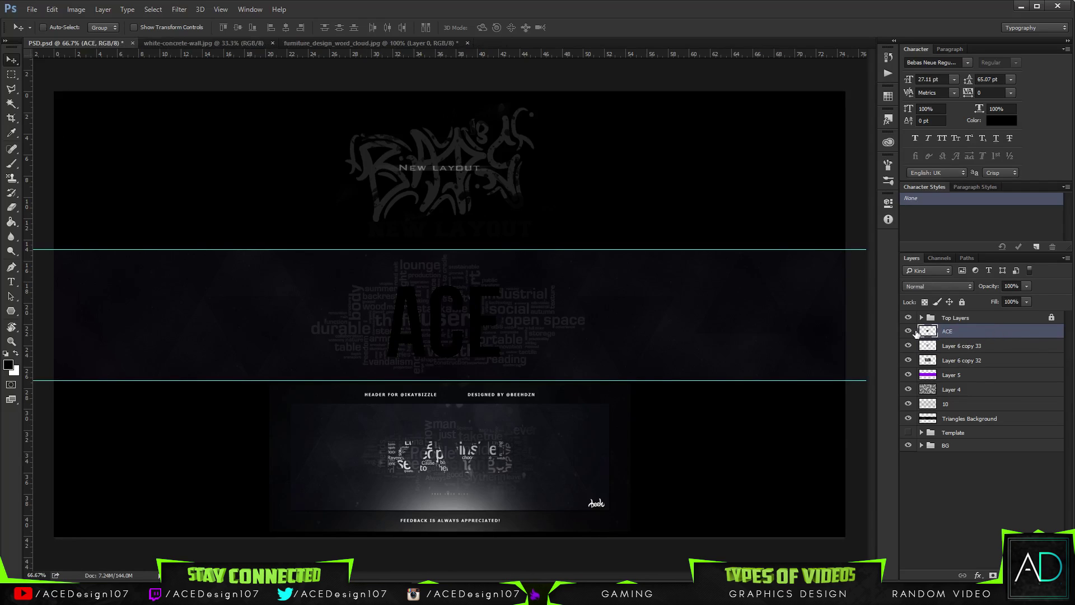
key(Delete)
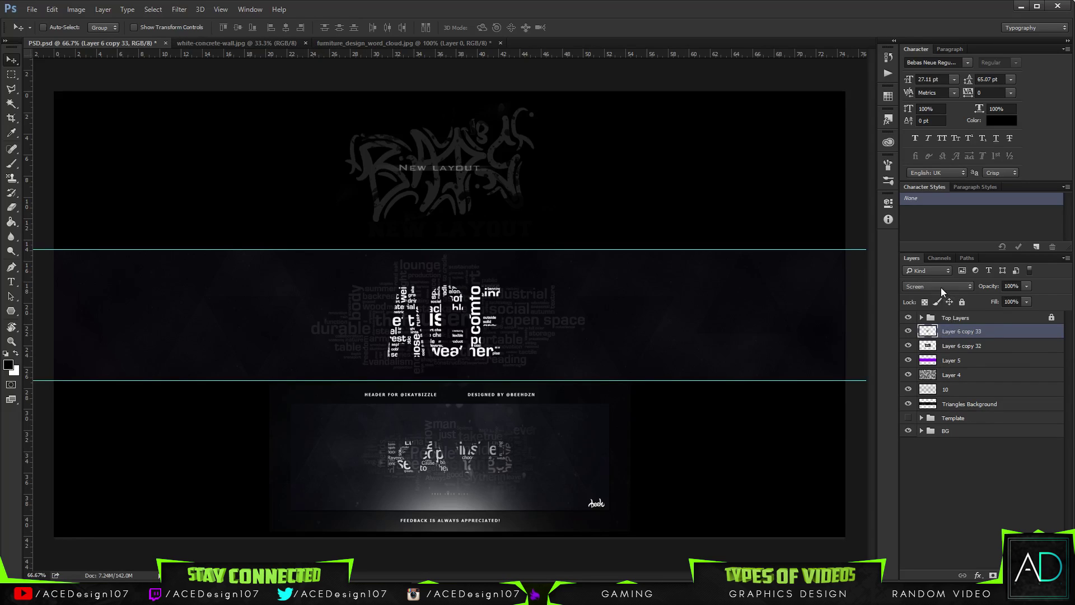
key(ctrl)
scroll(482, 334, up, 2)
scroll(482, 333, down, 5)
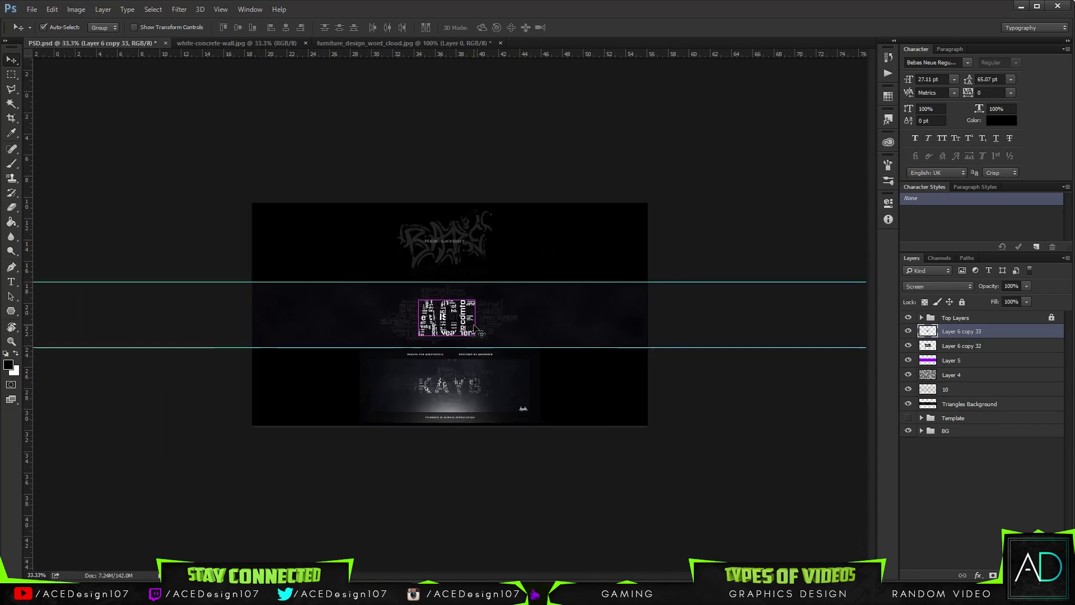
scroll(481, 334, up, 5)
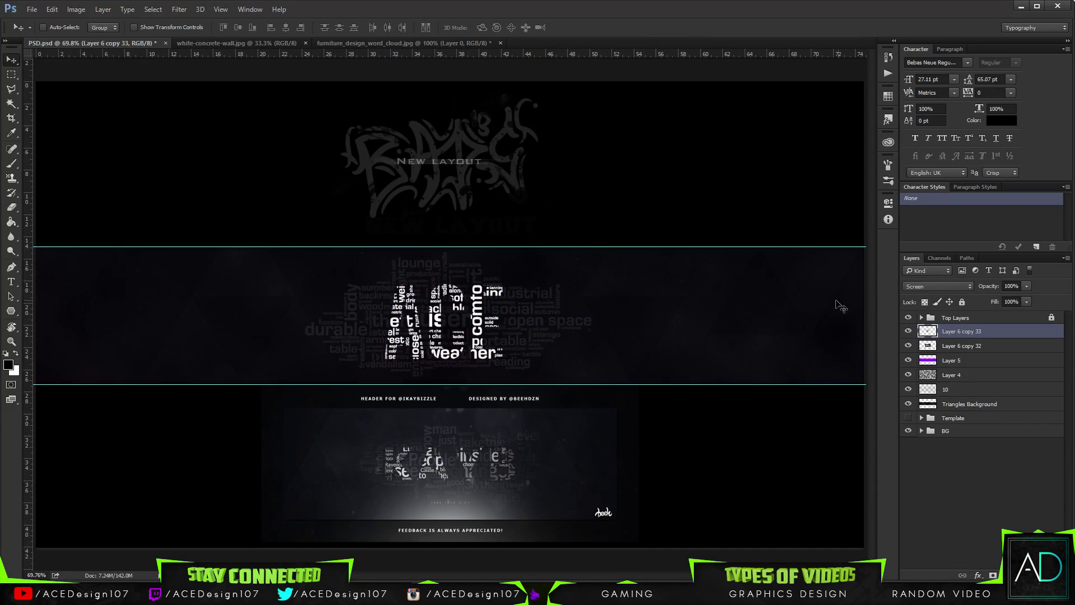
scroll(517, 289, up, 2)
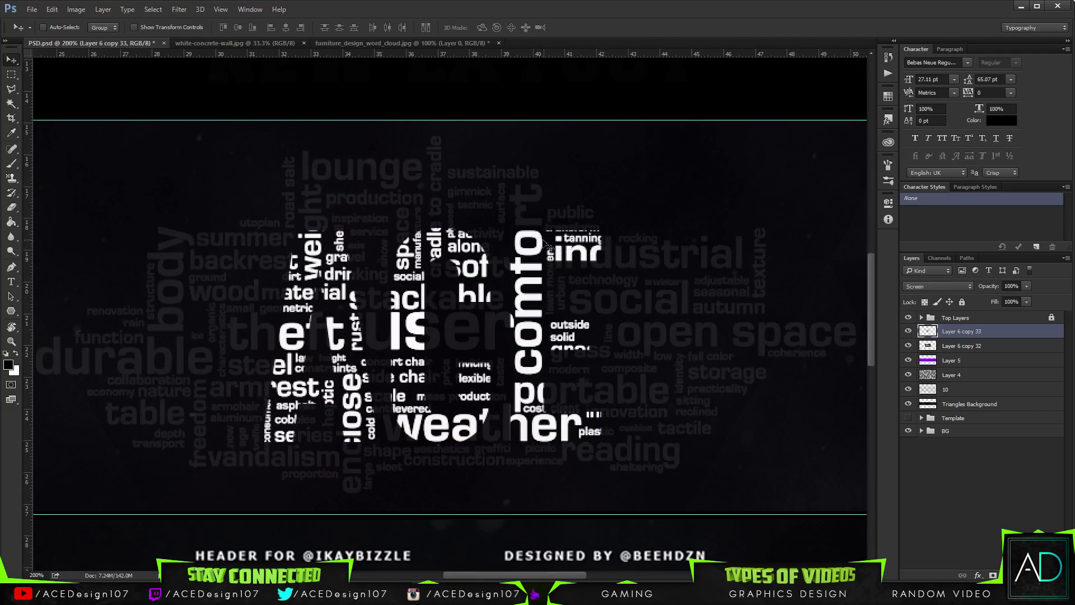
click(907, 331)
click(907, 331)
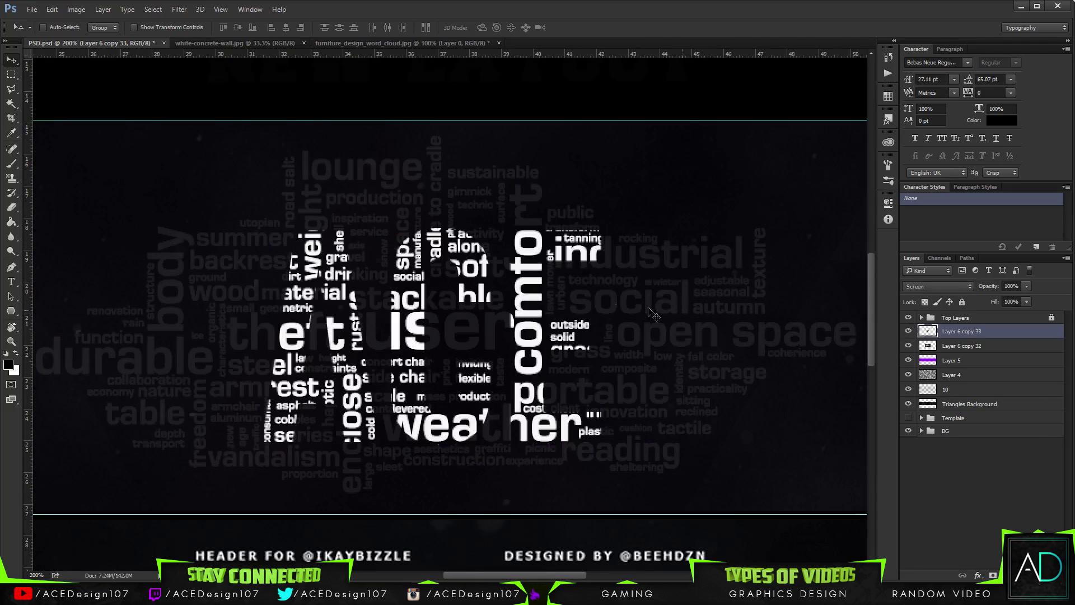
Magic Wand-select the comfort word block in the E, remove the stray small words, and deselect.
right_click(1001, 335)
key(Escape)
key(w)
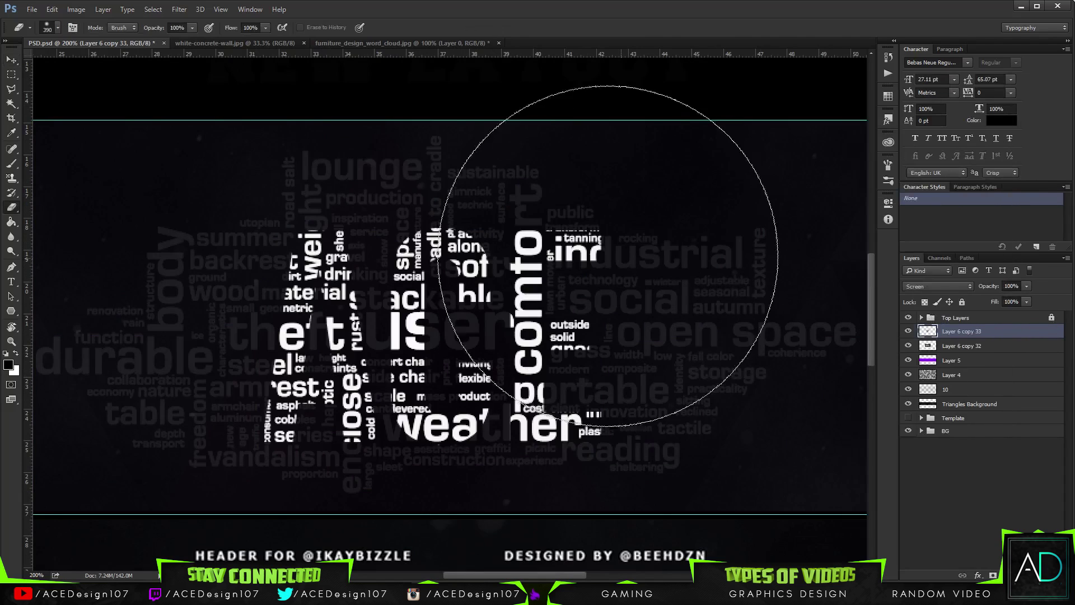
click(587, 269)
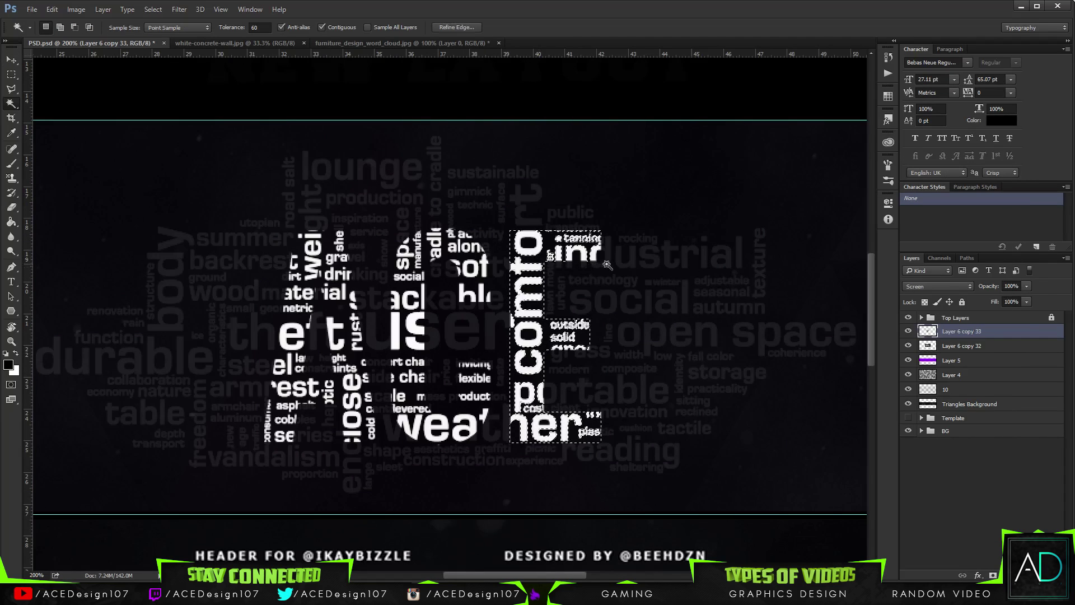
key(ctrl+d)
click(536, 268)
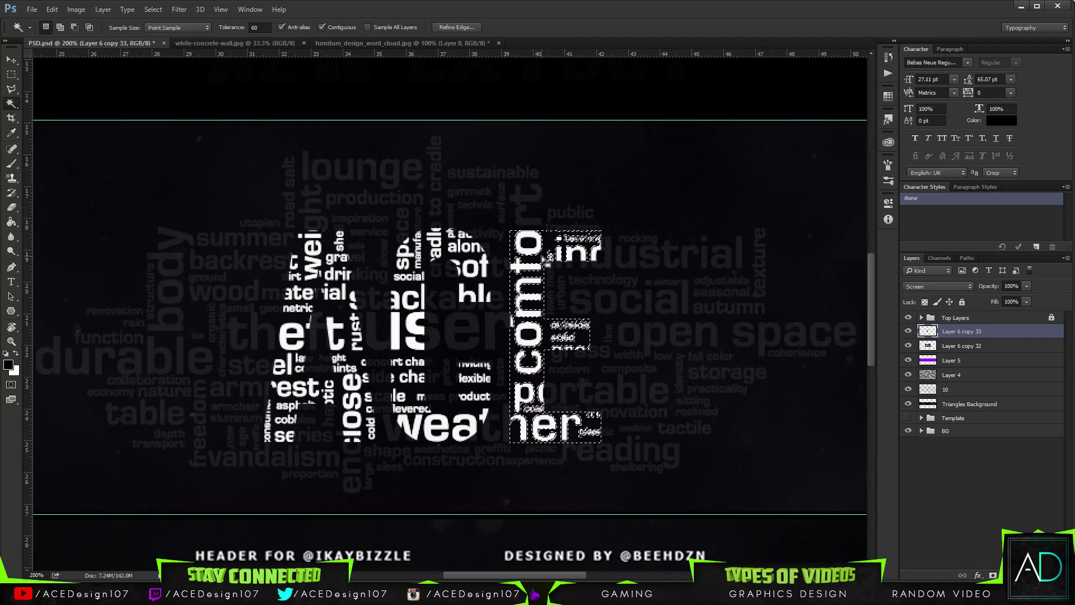
key(ctrl+d)
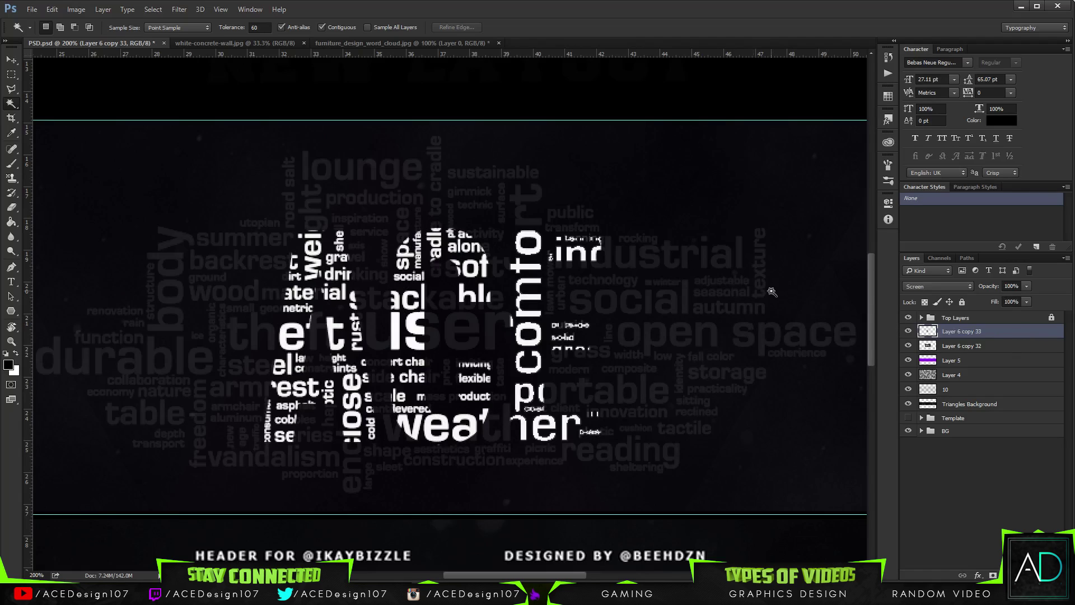
key(ctrl+0)
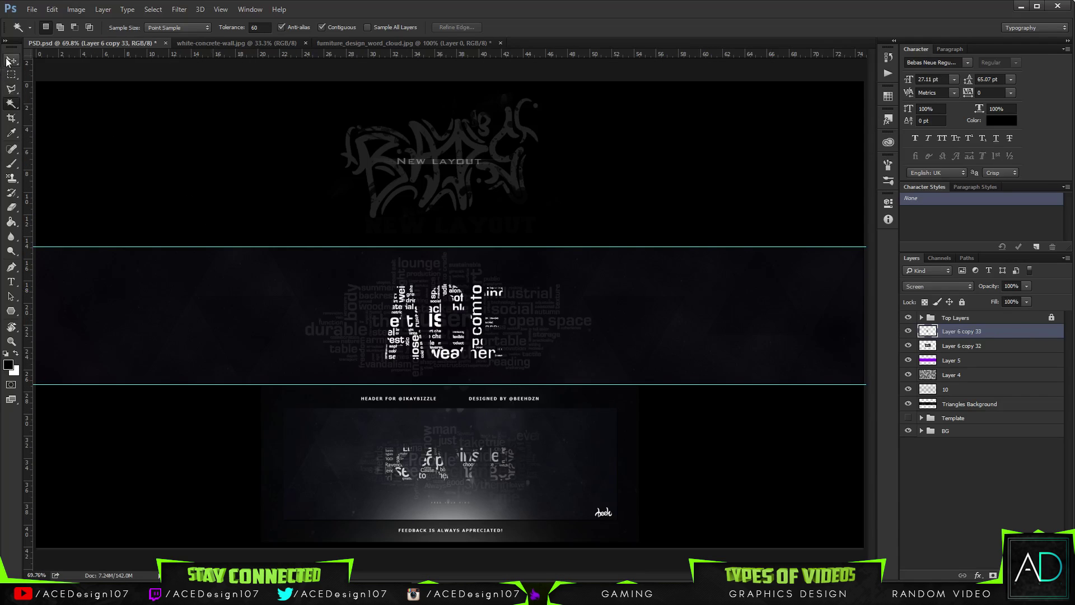
Create a new empty layer and set up a soft brush painting in pure white.
click(8, 59)
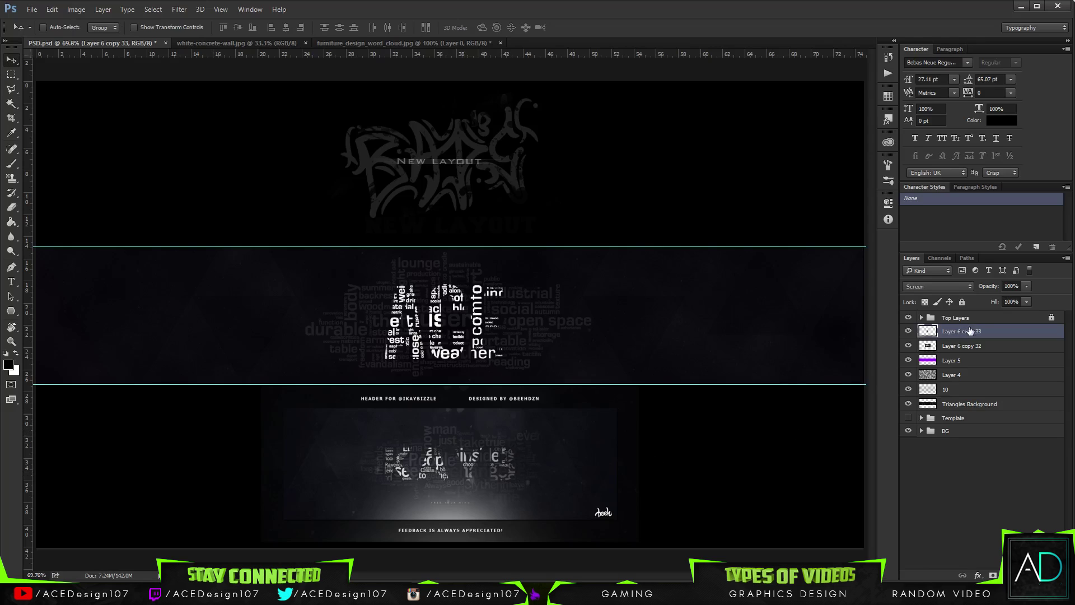
key(ctrl+shift+n)
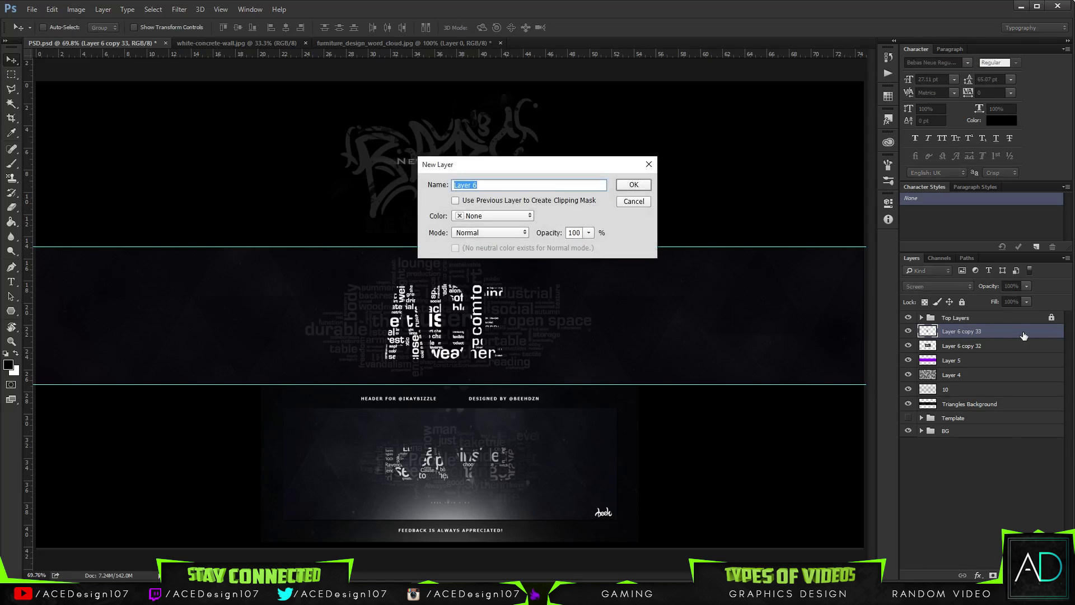
key(Return)
key(b)
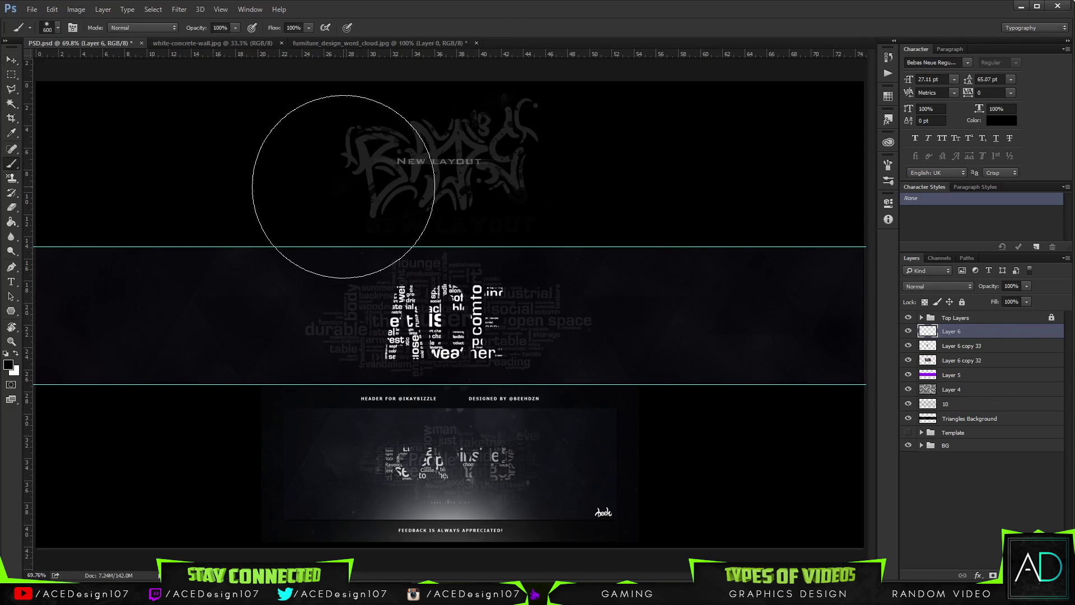
click(58, 27)
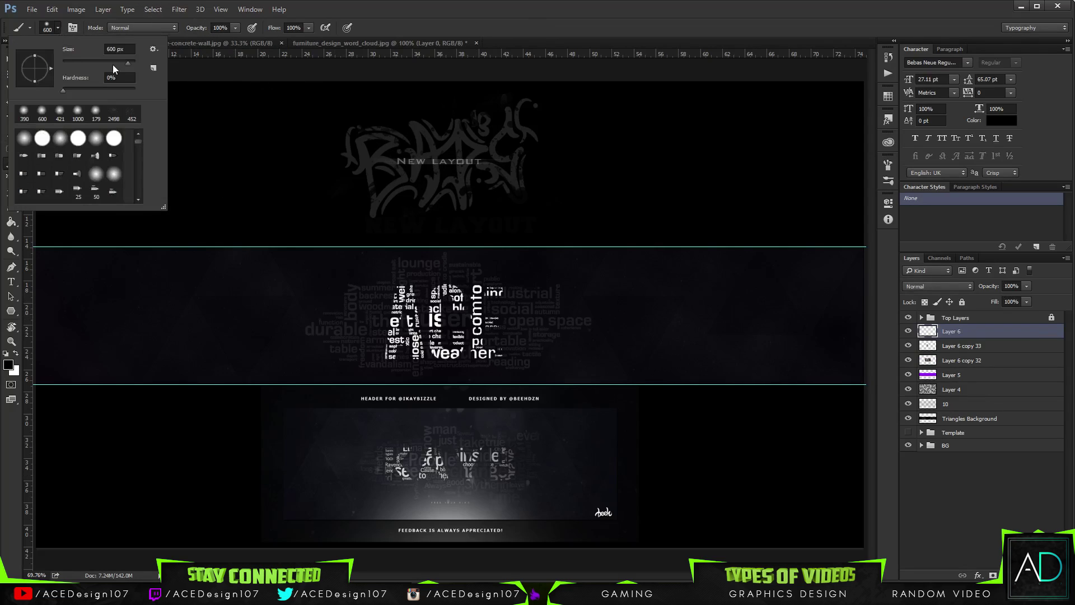
click(58, 27)
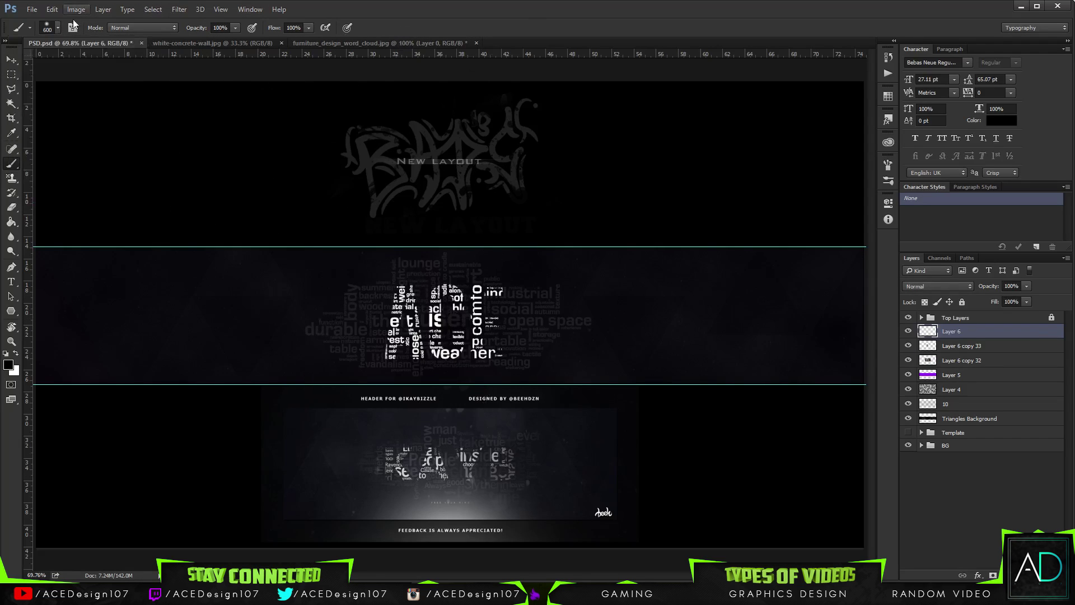
click(58, 28)
click(16, 353)
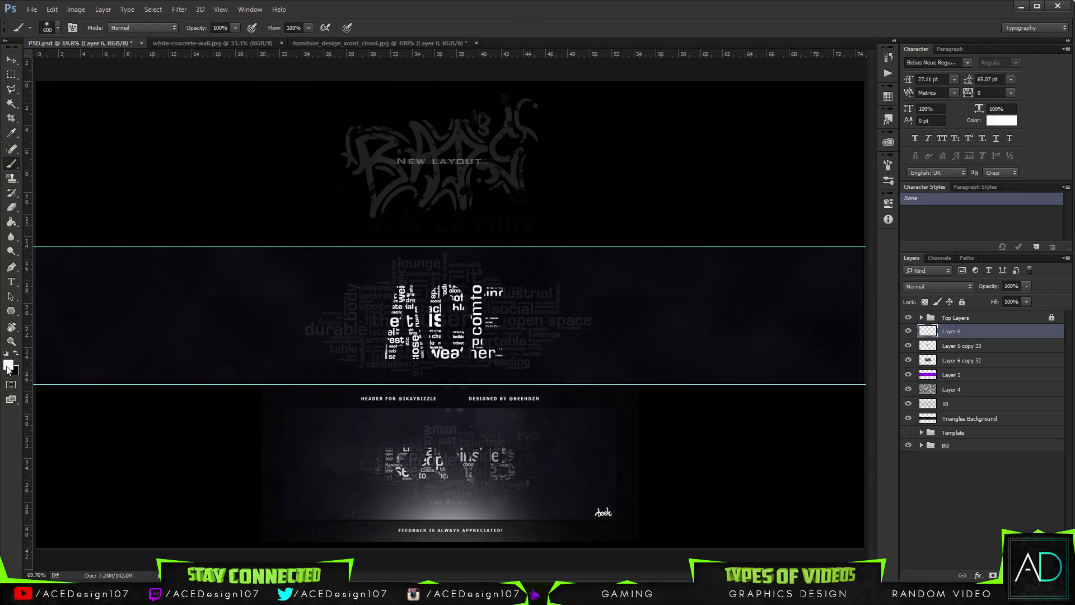
click(8, 368)
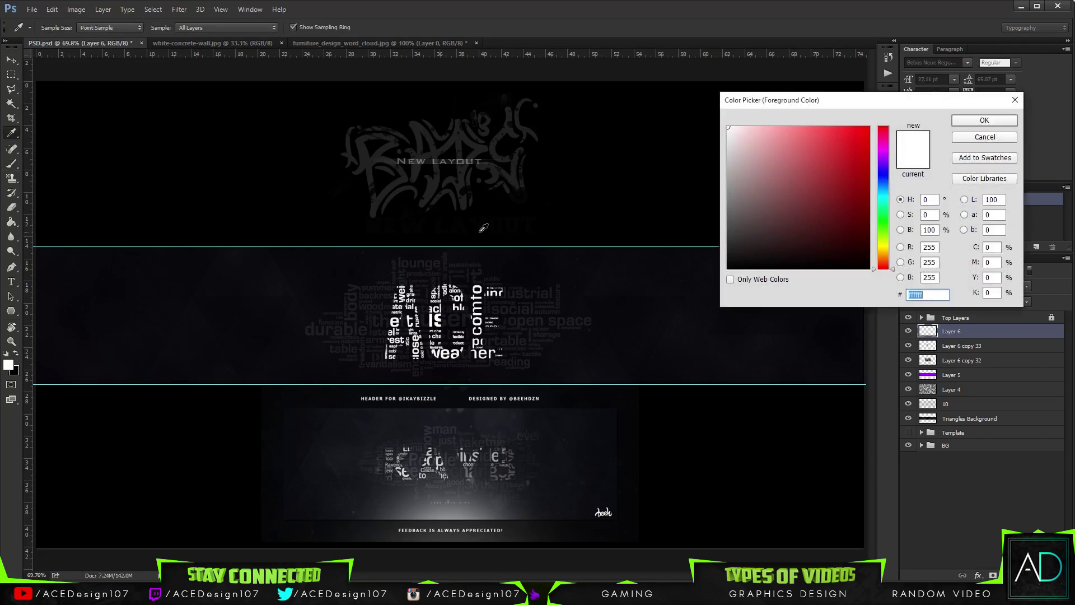
click(963, 117)
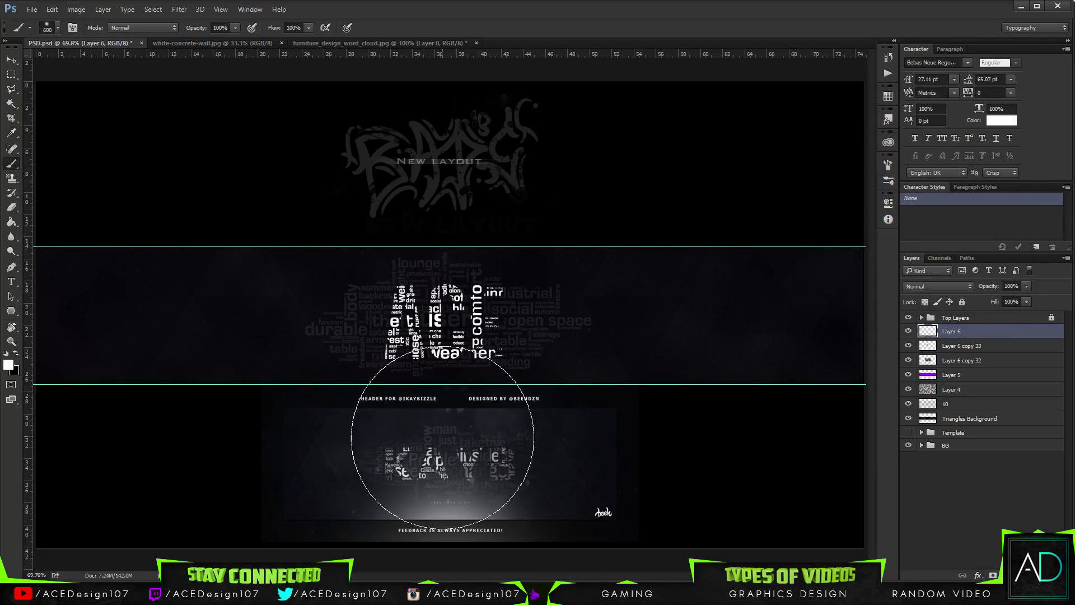
Paint soft white glows beneath the letters and at the top-left, redoing dabs until faint enough.
click(456, 414)
key(ctrl+z)
click(454, 426)
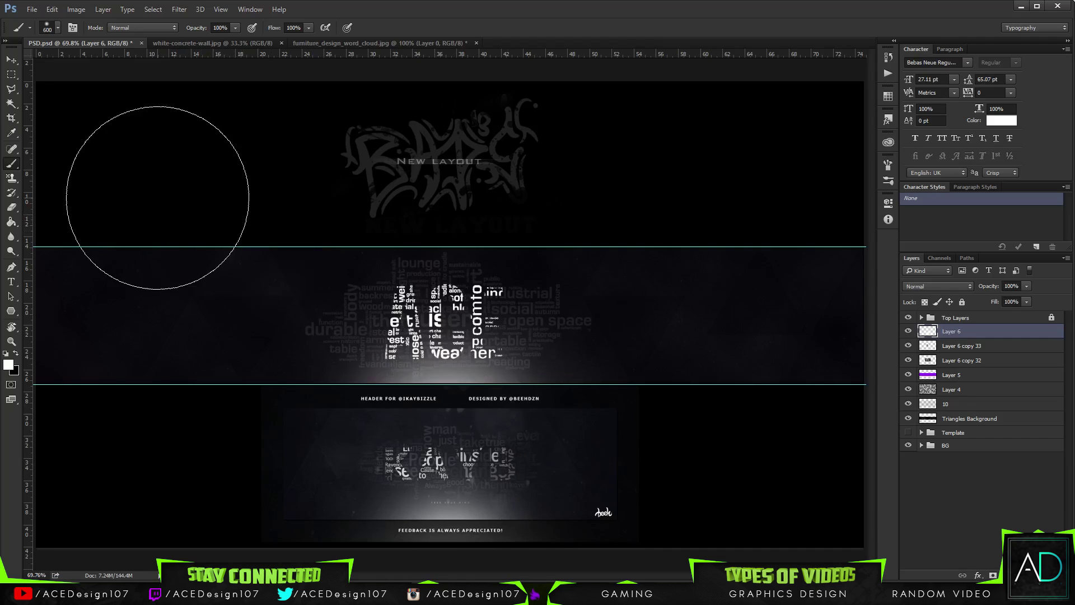
key(ctrl+z)
click(151, 185)
key(ctrl+z)
click(192, 174)
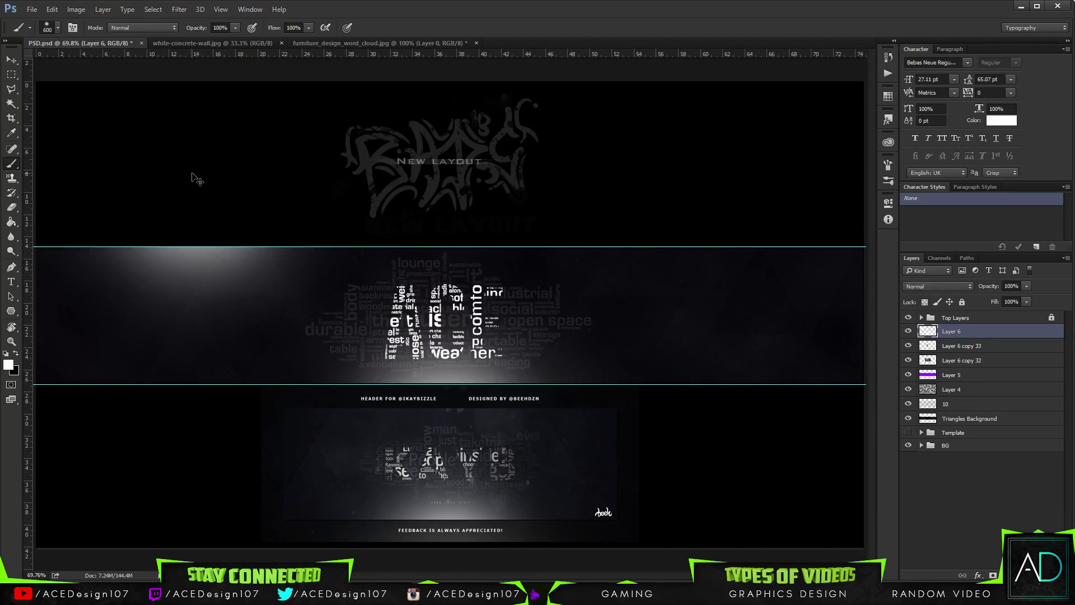
key(ctrl+z)
click(190, 167)
key(ctrl+z)
click(193, 164)
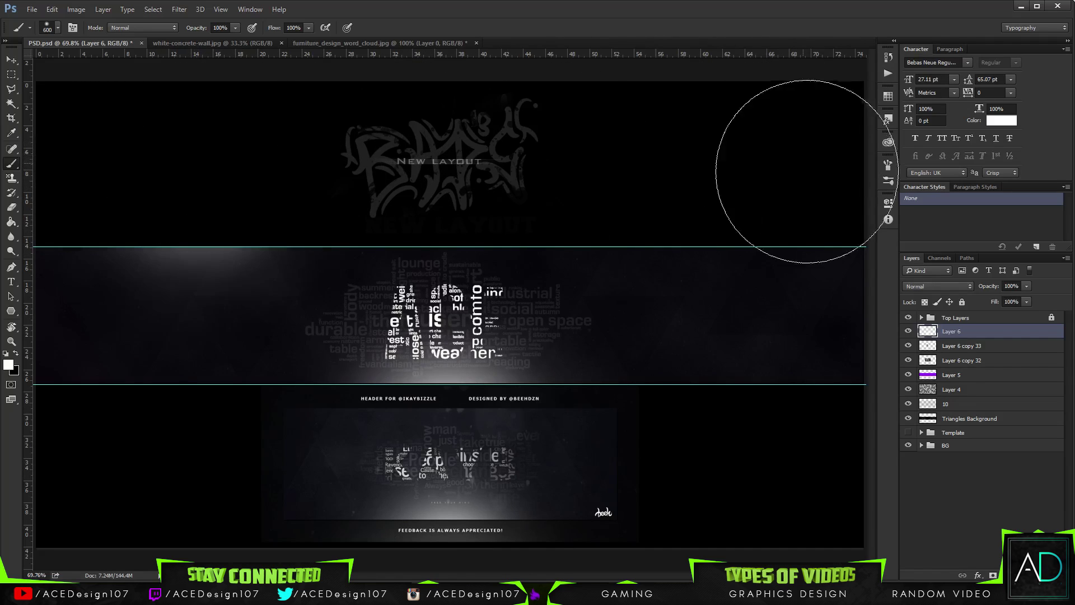
key(ctrl+z)
Add white glows at the top-right and bottom-left, then zoom in to check them.
click(768, 152)
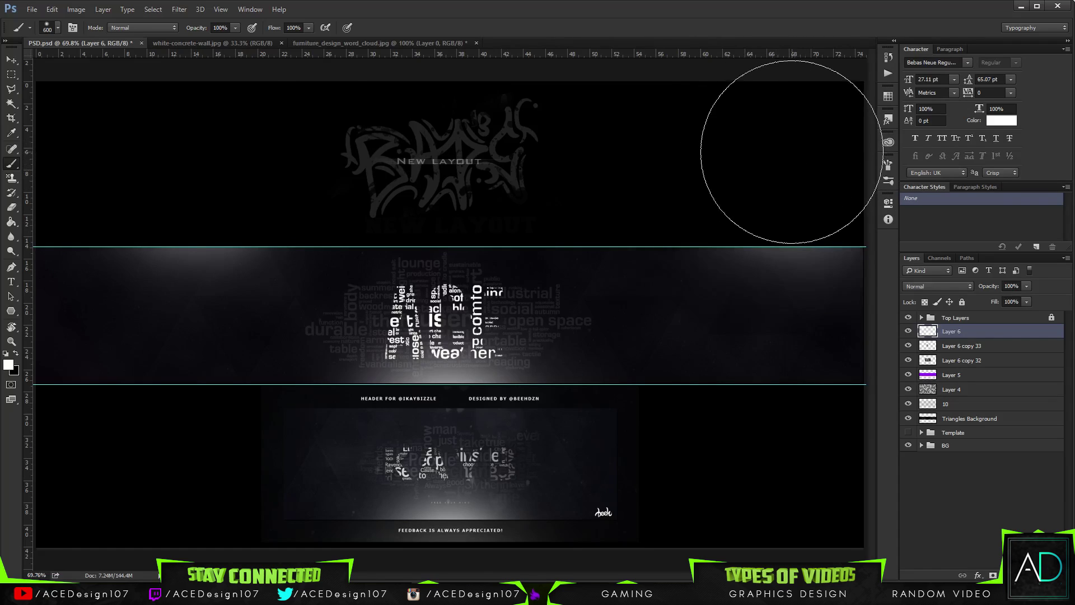
click(65, 473)
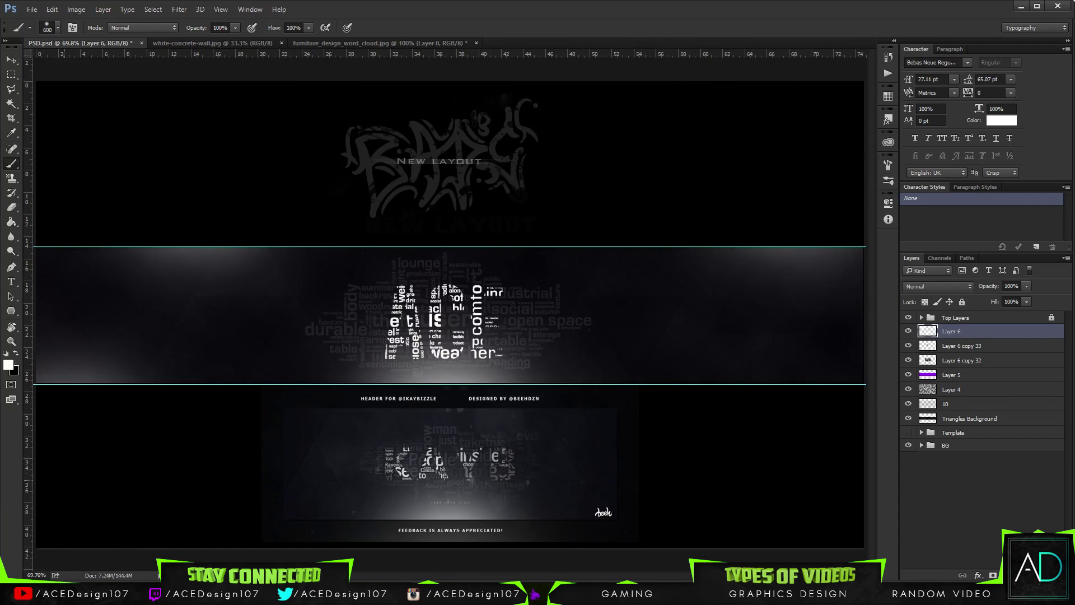
key(z)
click(66, 490)
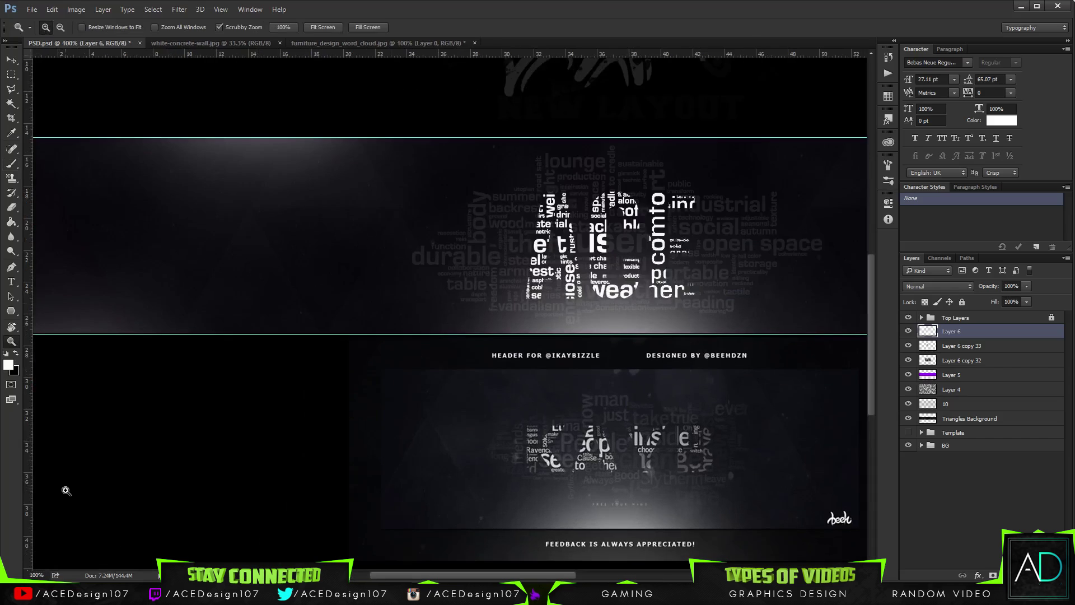
key(ctrl+0)
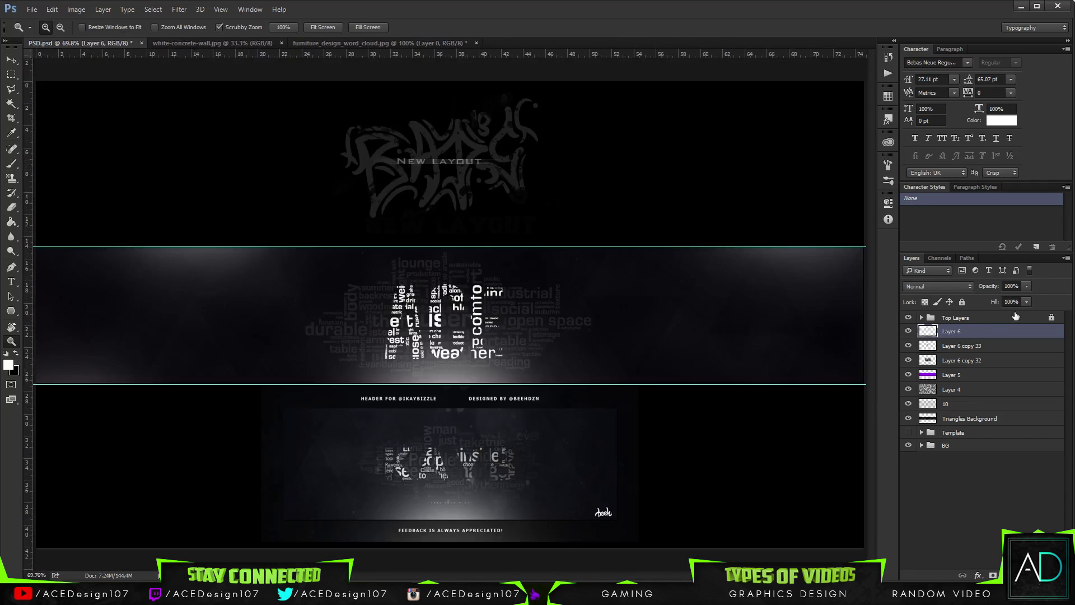
Lower the Layer 6 glow opacity to 30%.
click(1026, 285)
drag(1008, 301, 986, 300)
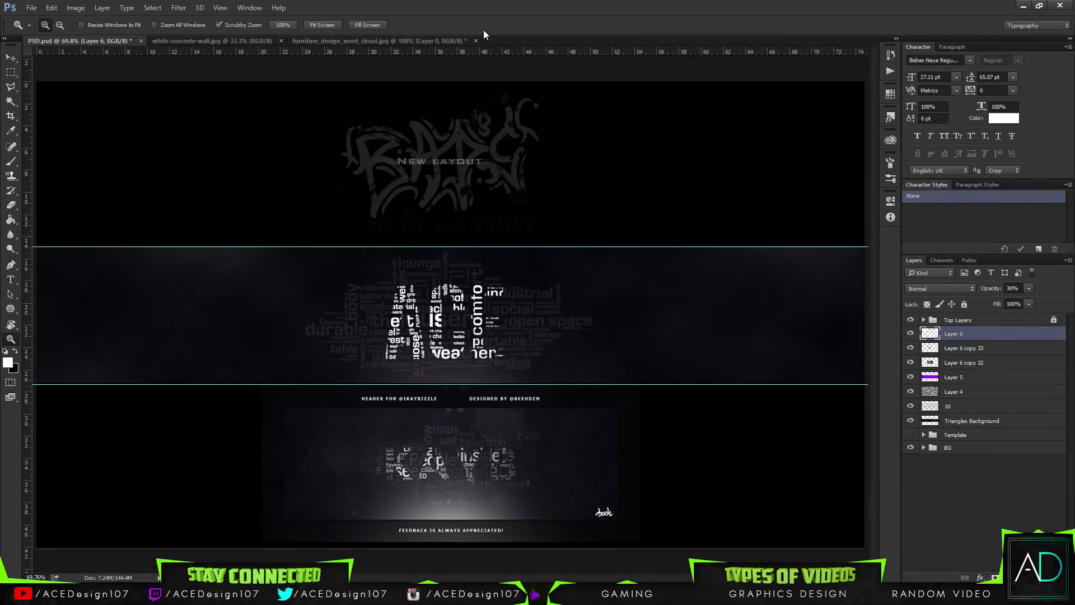
click(998, 325)
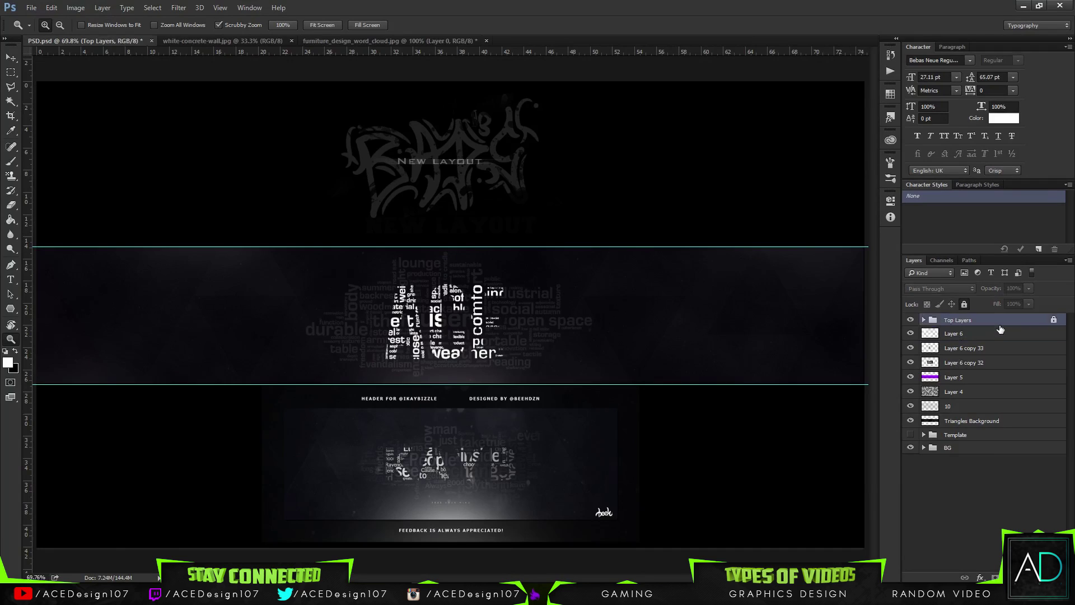
click(990, 335)
Create Layer 7 for the white glow under the letters and set its opacity to 81%.
key(ctrl+shift+n)
key(Return)
key(b)
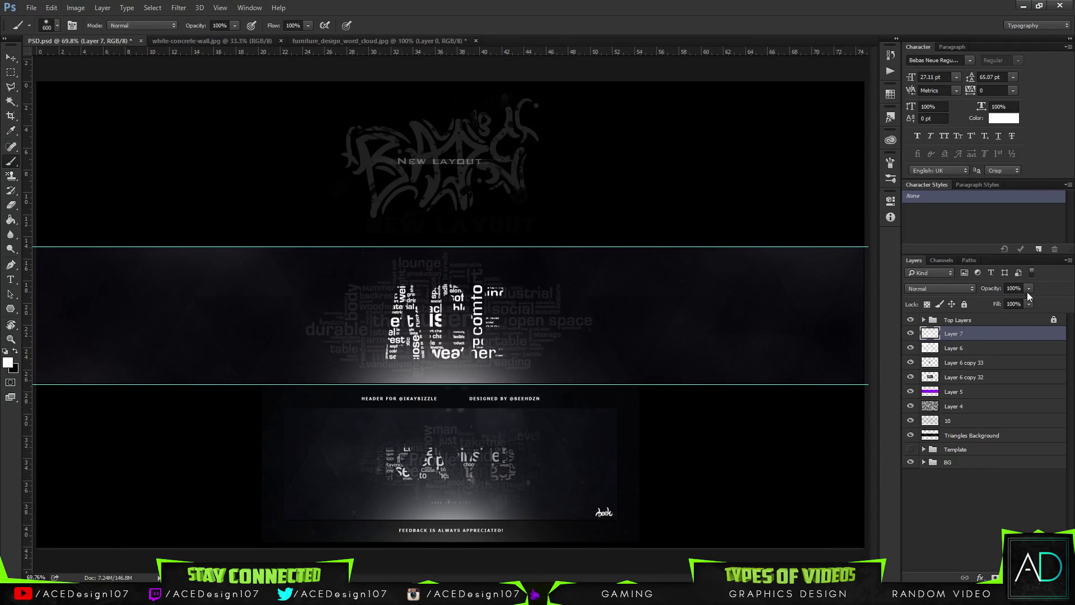
drag(1028, 287, 1003, 305)
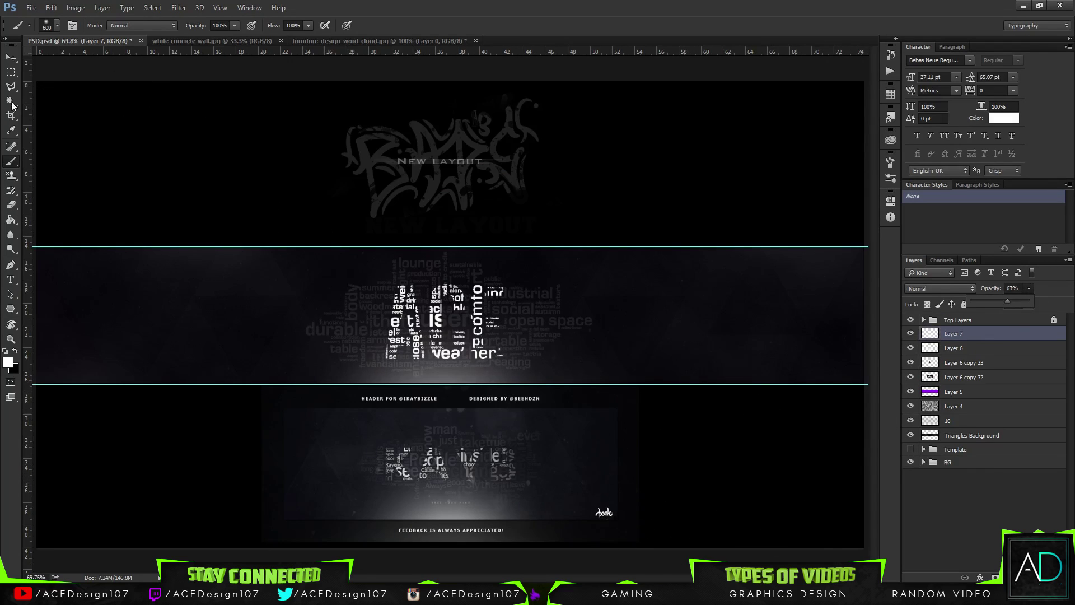
drag(1007, 301, 1018, 302)
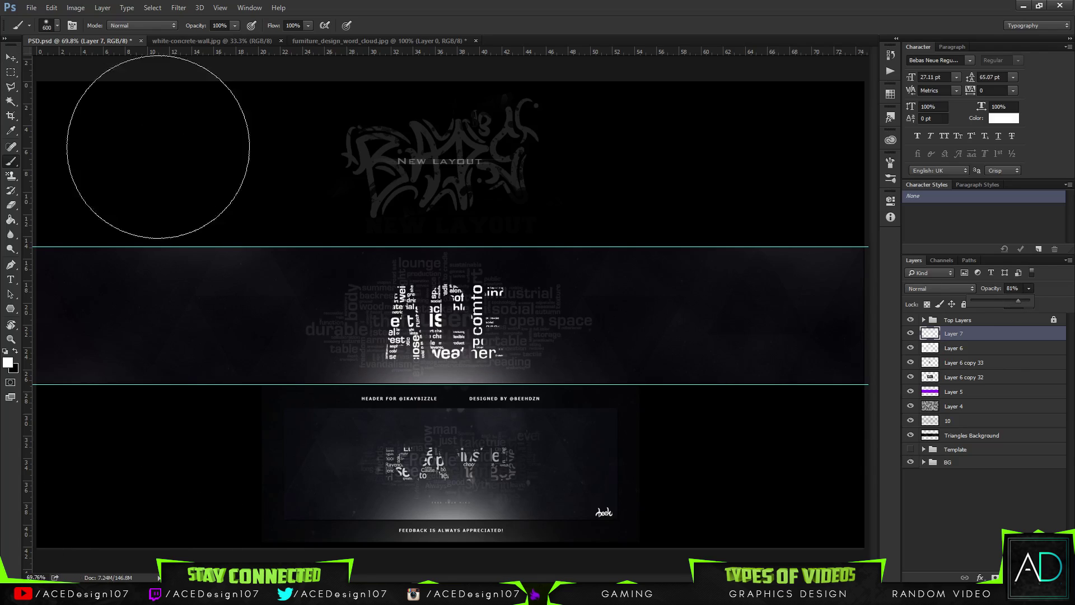
click(13, 57)
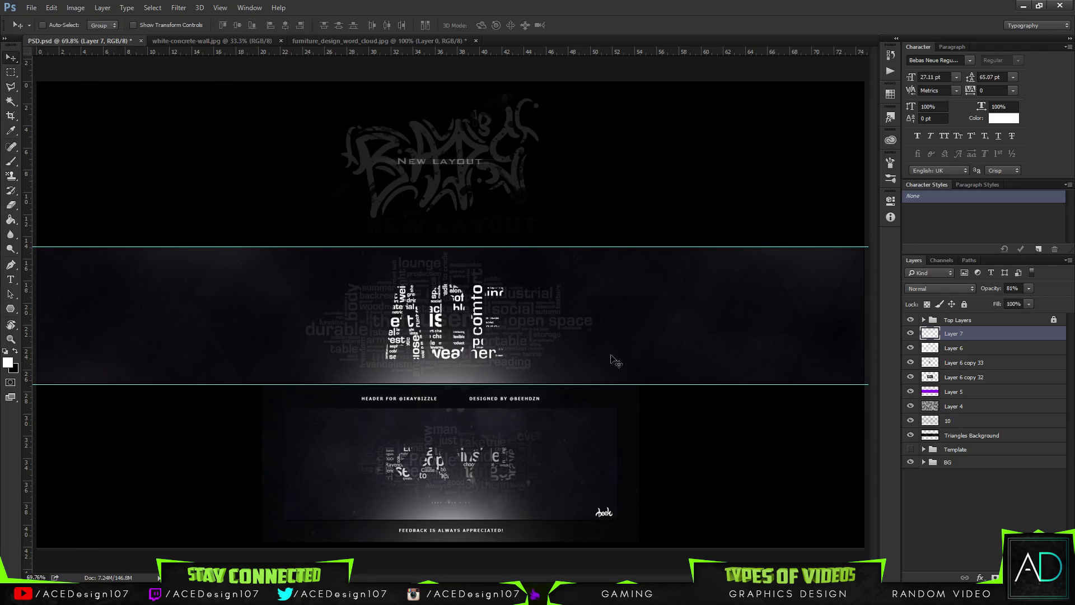